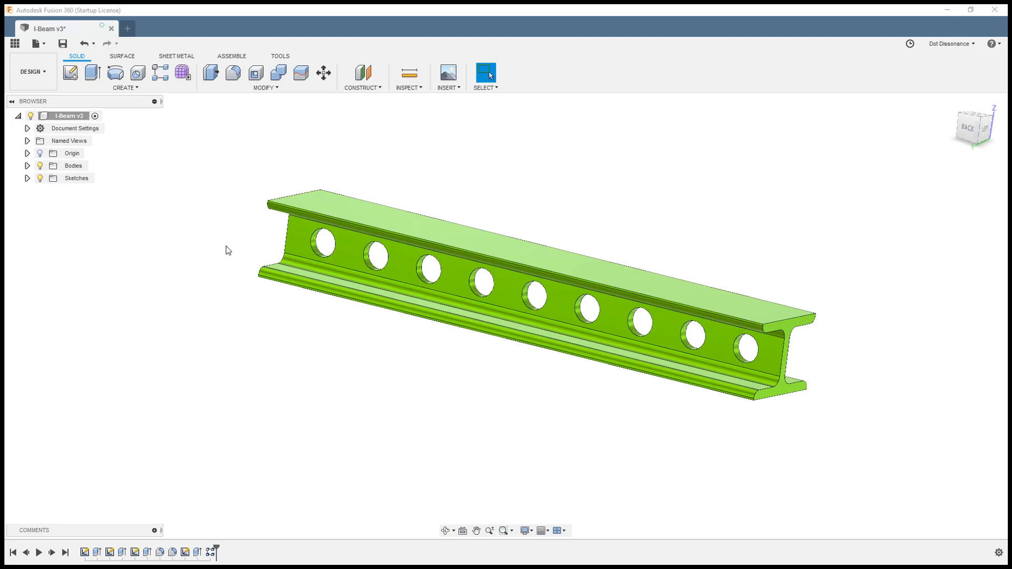
# Step: Review the sketch behind the I-beam's center web hole and return to the solid model
pyautogui.keyDown('shift'); pyautogui.moveTo(503, 439); pyautogui.dragTo(516, 393, button='middle'); pyautogui.keyUp('shift')
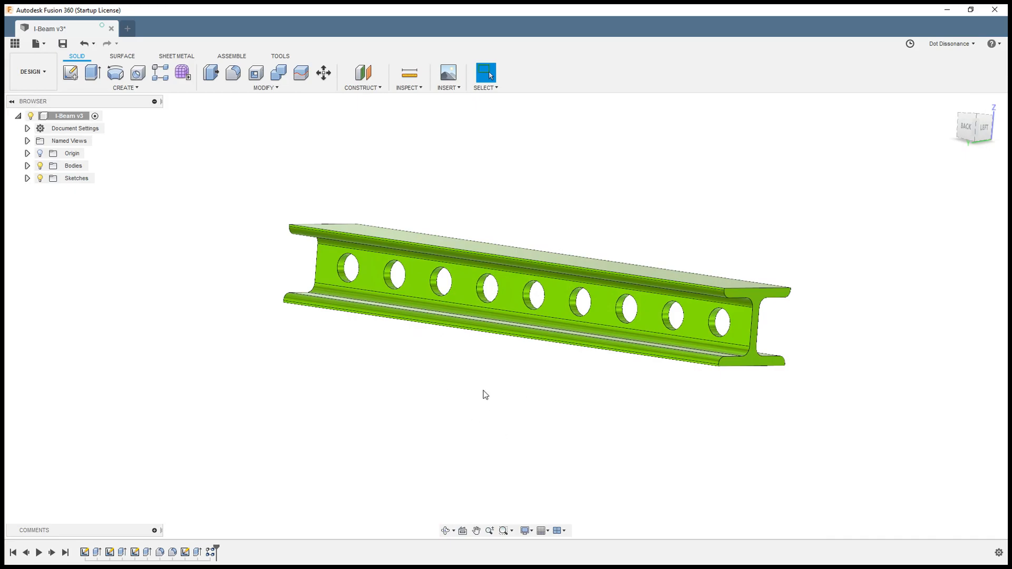
pyautogui.moveTo(556, 375)
pyautogui.keyDown('shift'); pyautogui.mouseDown(button='middle')
pyautogui.moveTo(583, 357)
pyautogui.moveTo(561, 328)
pyautogui.moveTo(560, 357)
pyautogui.moveTo(537, 355)
pyautogui.moveTo(542, 346)
pyautogui.moveTo(610, 366)
pyautogui.moveTo(544, 352)
pyautogui.moveTo(546, 368)
pyautogui.mouseUp(button='middle'); pyautogui.keyUp('shift')
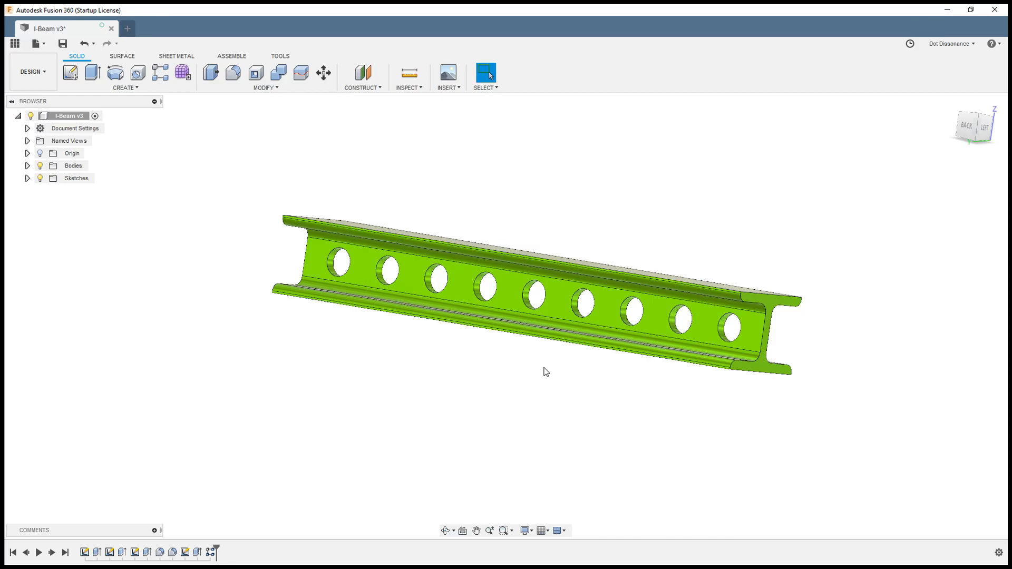
pyautogui.keyDown('shift'); pyautogui.moveTo(538, 396); pyautogui.dragTo(576, 379, button='middle'); pyautogui.keyUp('shift')
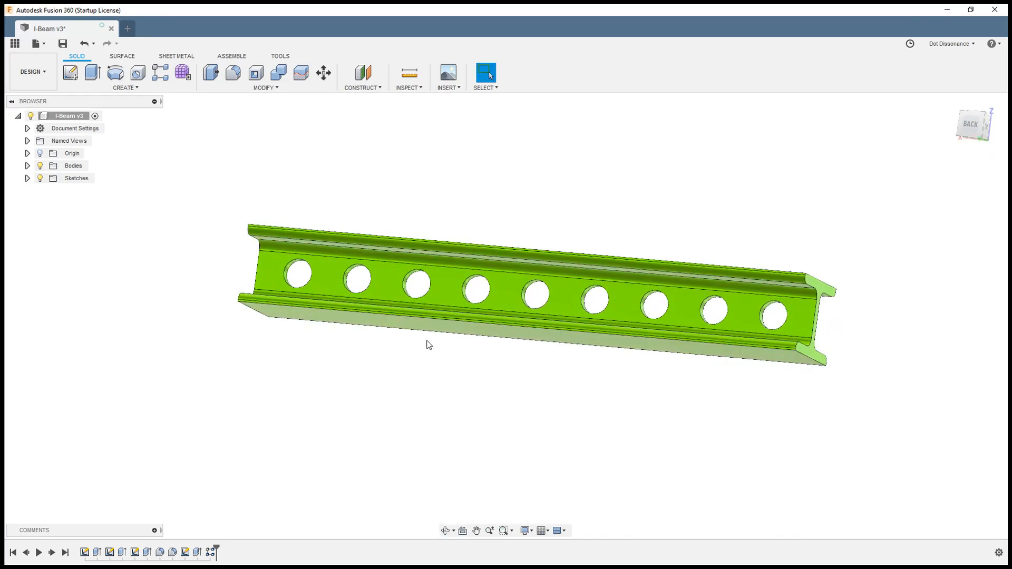
pyautogui.rightClick(185, 552)
pyautogui.click(211, 439)
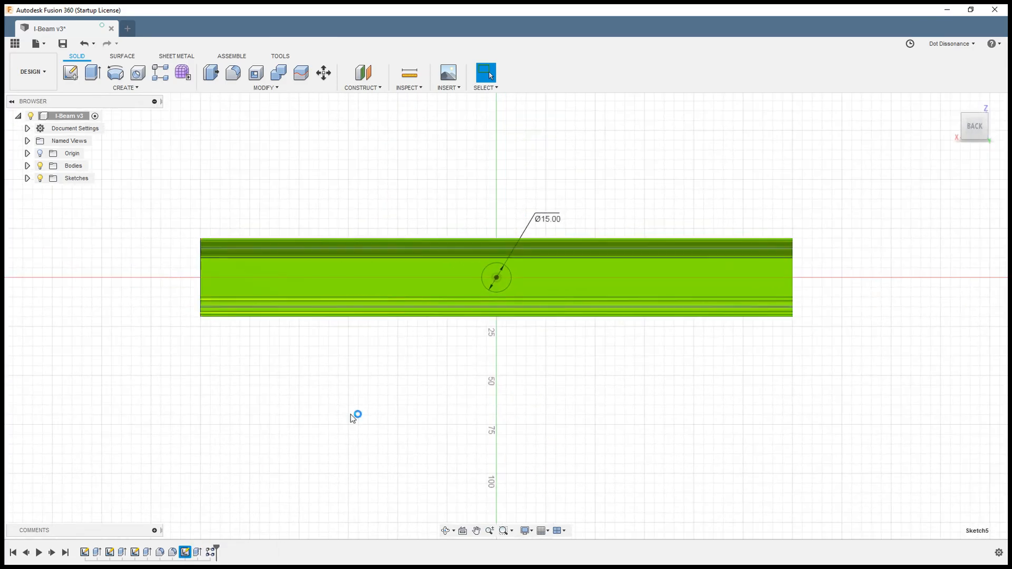
pyautogui.click(577, 84)
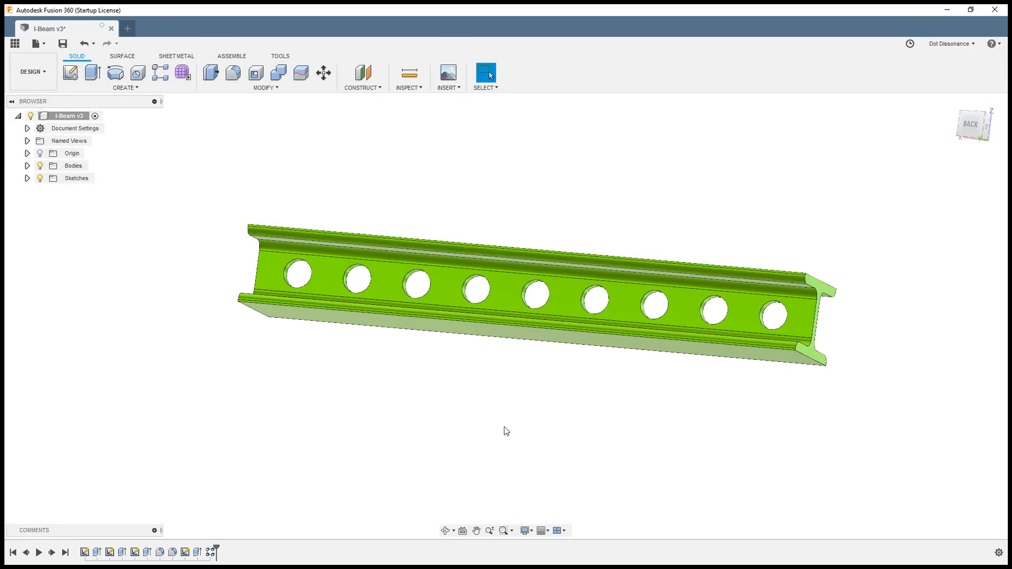
# Step: Examine the I-beam's end profile, flanges and row of web holes from several angles
pyautogui.moveTo(506, 425)
pyautogui.keyDown('shift'); pyautogui.mouseDown(button='middle')
pyautogui.moveTo(515, 409)
pyautogui.moveTo(536, 441)
pyautogui.moveTo(501, 409)
pyautogui.moveTo(545, 420)
pyautogui.moveTo(506, 409)
pyautogui.mouseUp(button='middle'); pyautogui.keyUp('shift')
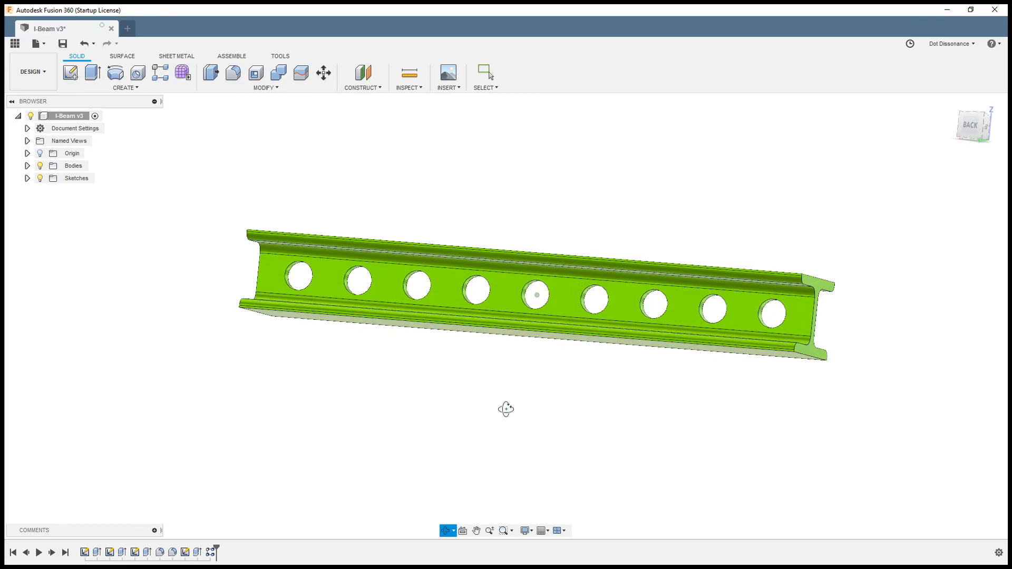
pyautogui.press('Escape')
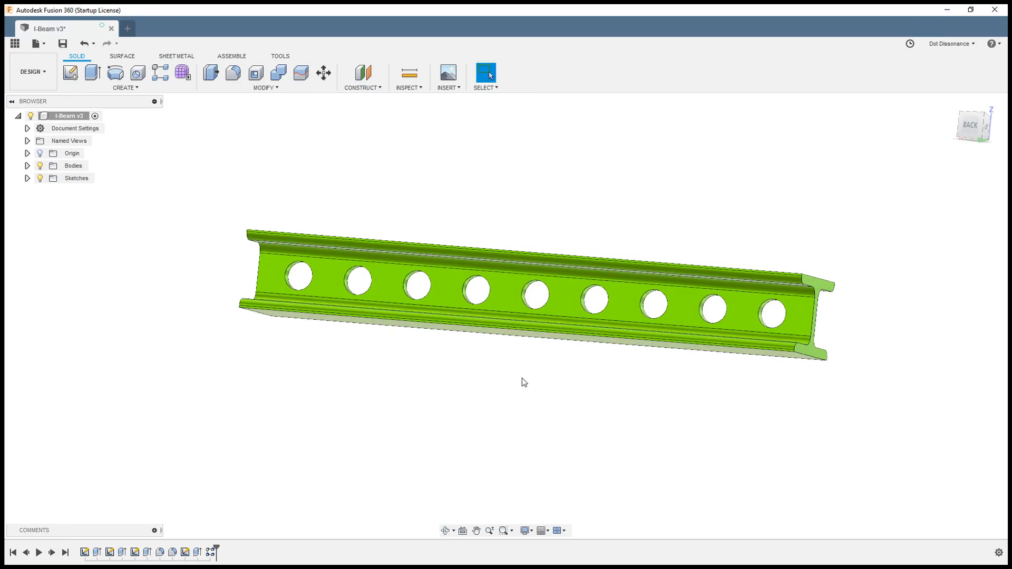
pyautogui.moveTo(526, 385)
pyautogui.keyDown('shift'); pyautogui.mouseDown(button='middle')
pyautogui.moveTo(560, 402)
pyautogui.moveTo(540, 409)
pyautogui.moveTo(535, 386)
pyautogui.moveTo(557, 388)
pyautogui.moveTo(506, 395)
pyautogui.moveTo(520, 400)
pyautogui.moveTo(511, 396)
pyautogui.moveTo(520, 389)
pyautogui.mouseUp(button='middle'); pyautogui.keyUp('shift')
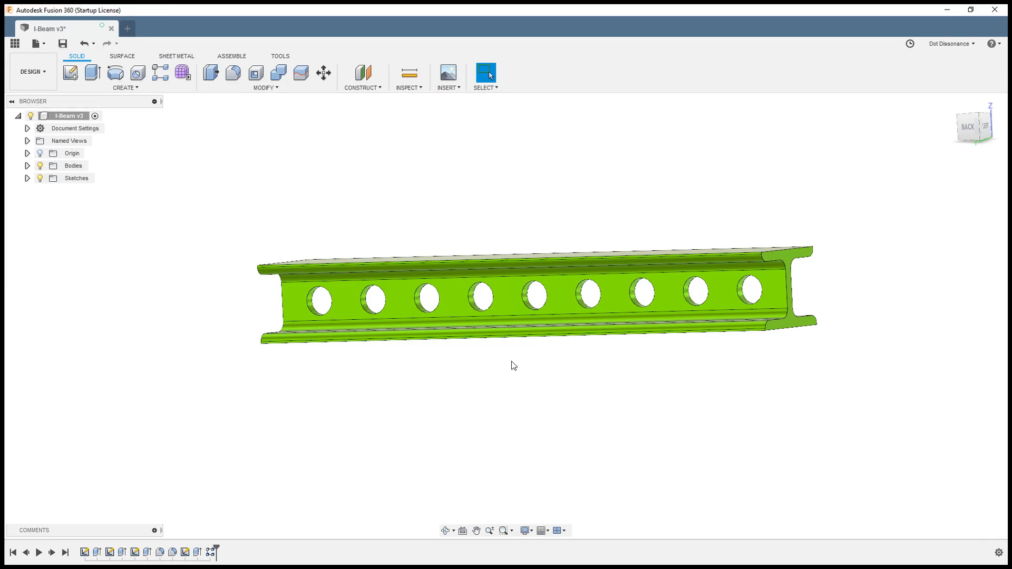
pyautogui.keyDown('shift'); pyautogui.moveTo(537, 295); pyautogui.dragTo(693, 213, button='middle'); pyautogui.keyUp('shift')
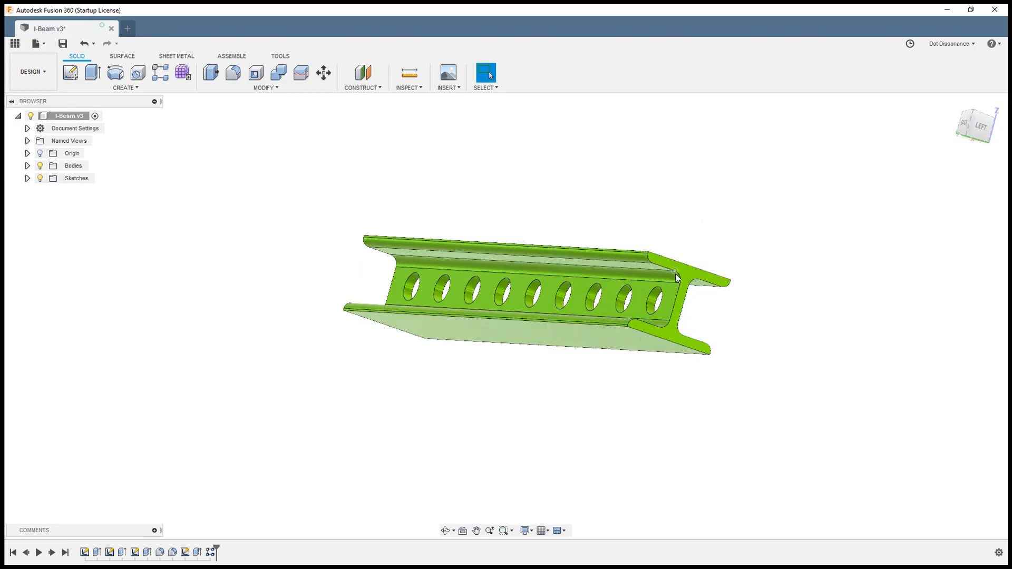
pyautogui.keyDown('shift'); pyautogui.moveTo(682, 267); pyautogui.dragTo(635, 278, button='middle'); pyautogui.keyUp('shift')
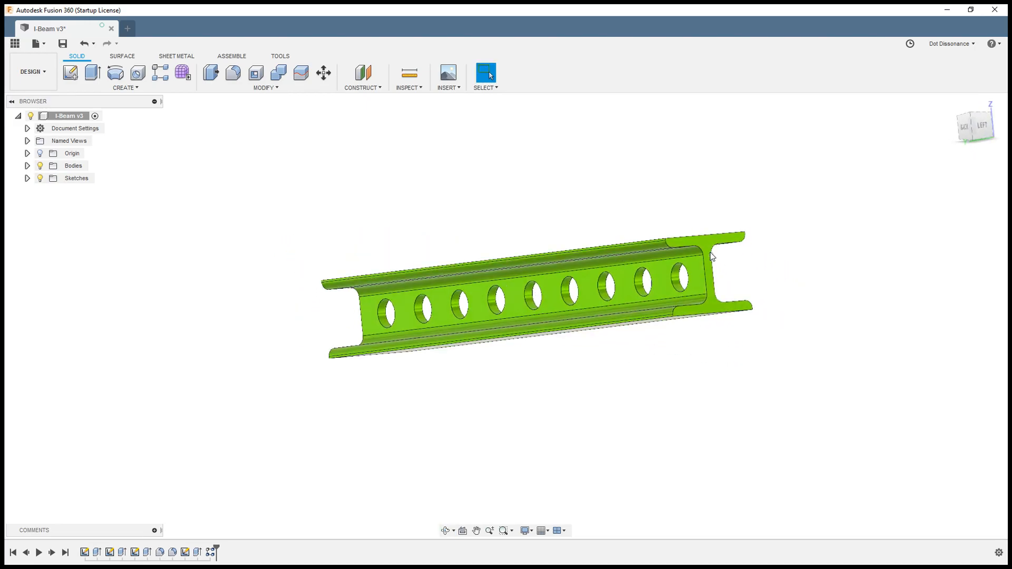
pyautogui.keyDown('shift'); pyautogui.moveTo(710, 252); pyautogui.dragTo(785, 244, button='middle'); pyautogui.keyUp('shift')
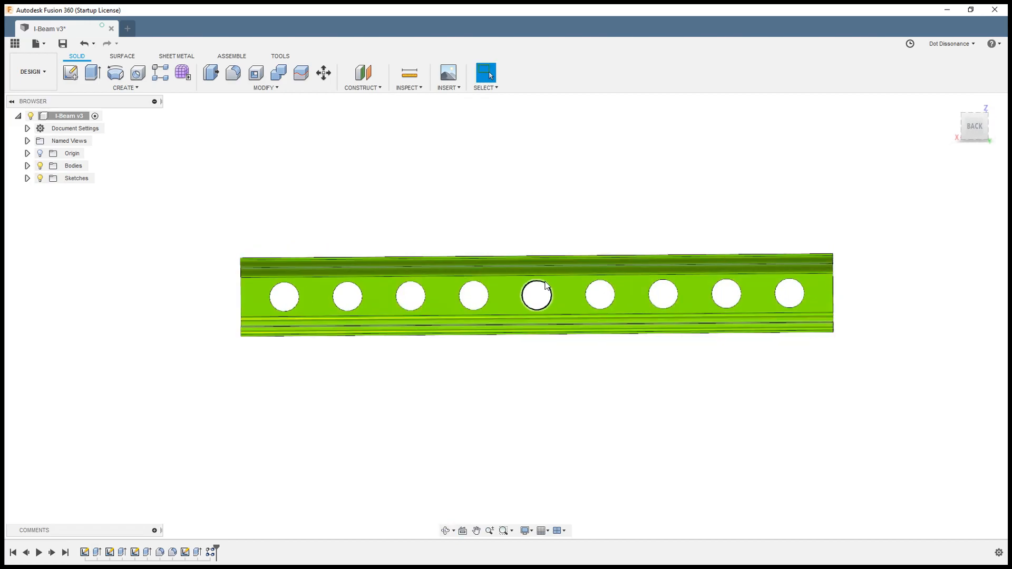
pyautogui.keyDown('shift'); pyautogui.moveTo(768, 295); pyautogui.dragTo(757, 315, button='middle'); pyautogui.keyUp('shift')
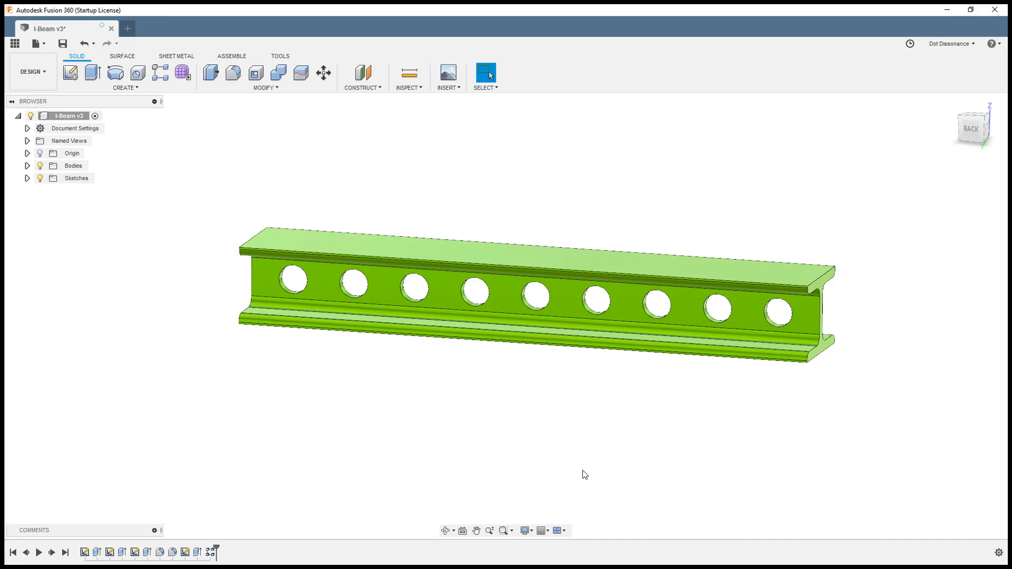
pyautogui.keyDown('shift'); pyautogui.moveTo(590, 471); pyautogui.dragTo(601, 442, button='middle'); pyautogui.keyUp('shift')
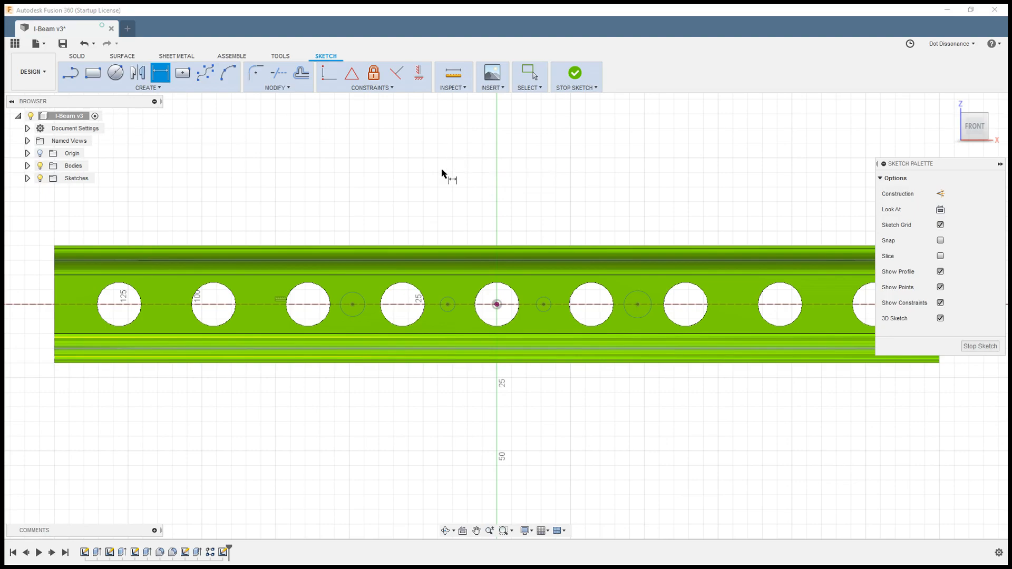
# Step: Dimension the small circle just left of the center hole with a 5 mm diameter
pyautogui.click(451, 303)
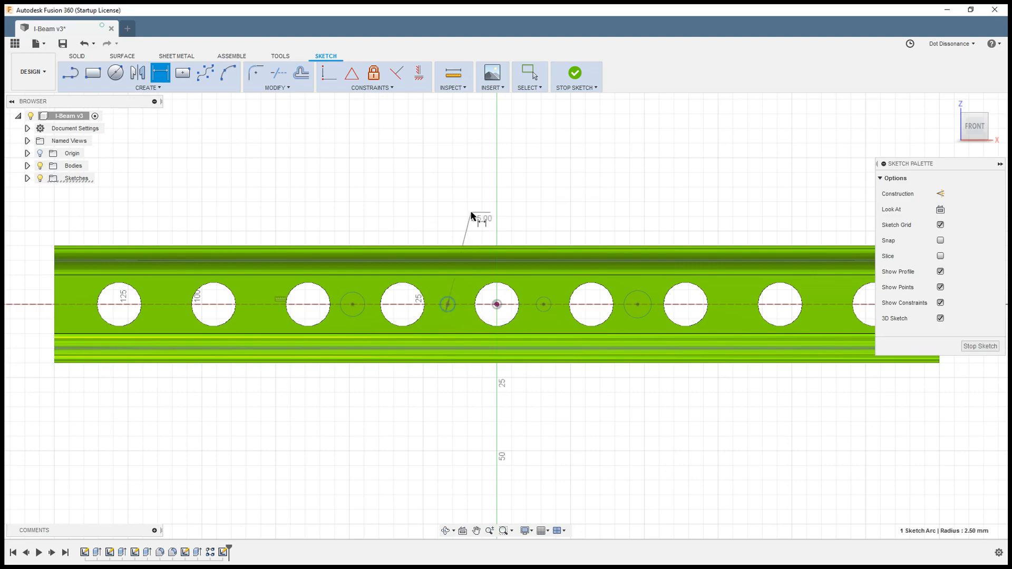
pyautogui.click(474, 213)
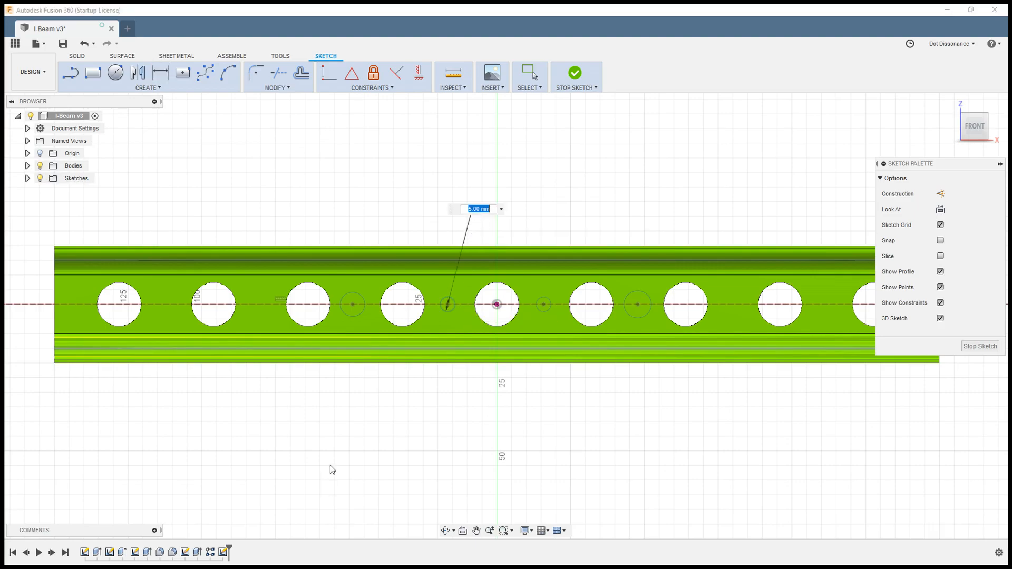
pyautogui.press('Return')
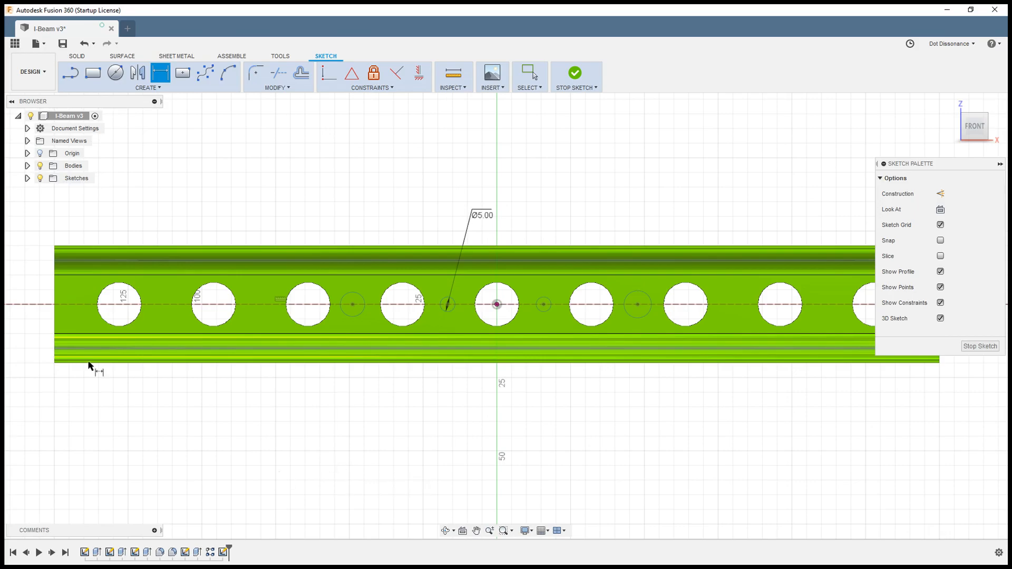
# Step: Dimension the small circle right of the center hole by linking its diameter to the small left circle's dimension
pyautogui.click(549, 303)
pyautogui.click(568, 214)
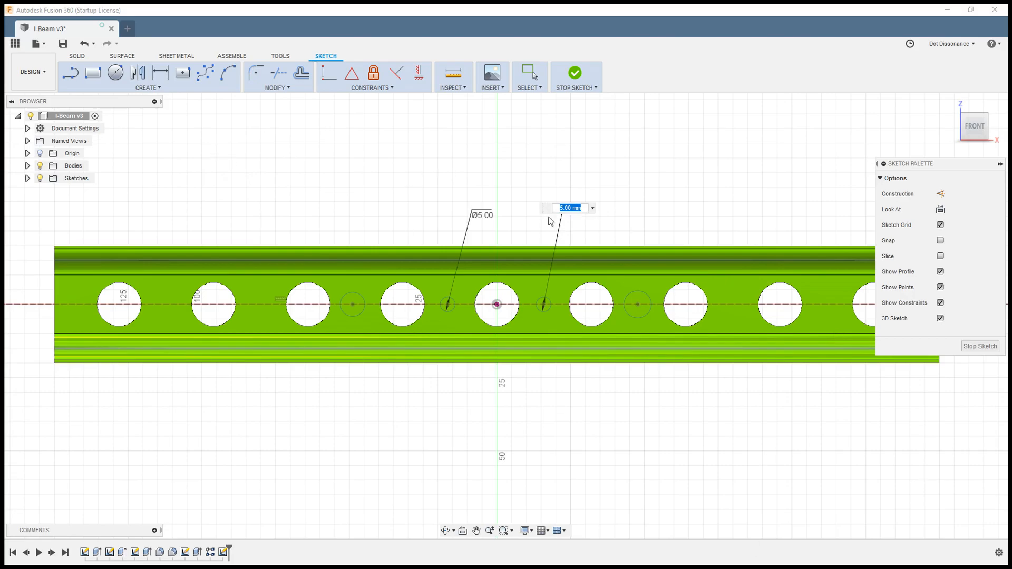
pyautogui.click(484, 215)
pyautogui.press('Return')
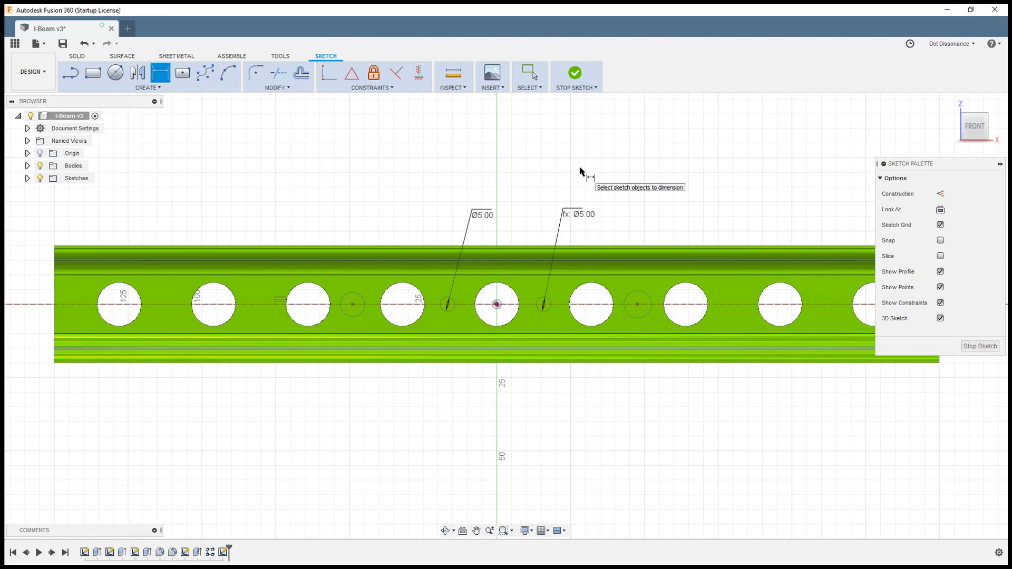
pyautogui.press('Escape')
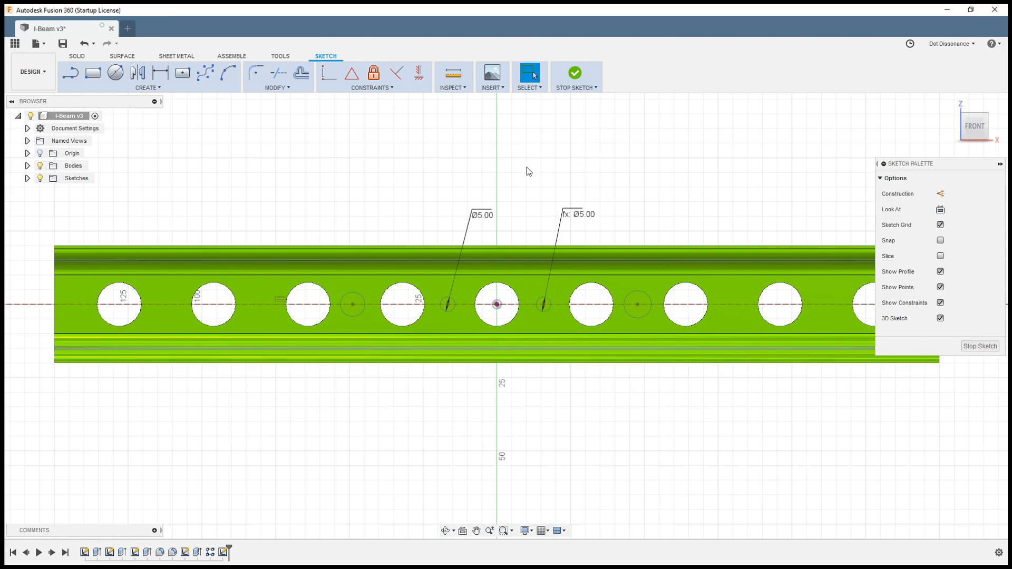
# Step: Test the diameter link by setting the small left circle to 6 mm and restoring it to 5 mm
pyautogui.doubleClick(486, 215)
pyautogui.write('6')
pyautogui.press('Return')
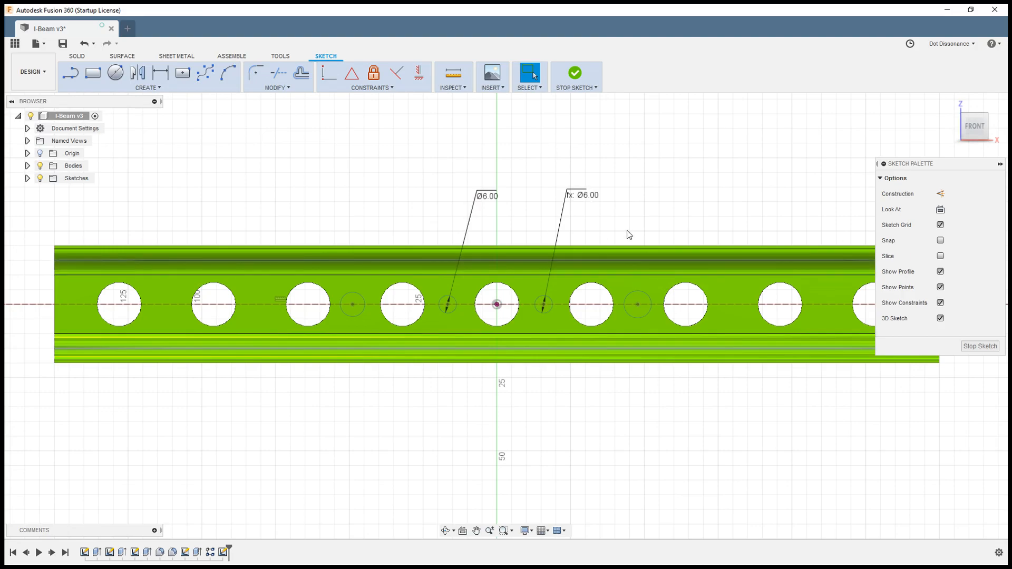
pyautogui.doubleClick(490, 203)
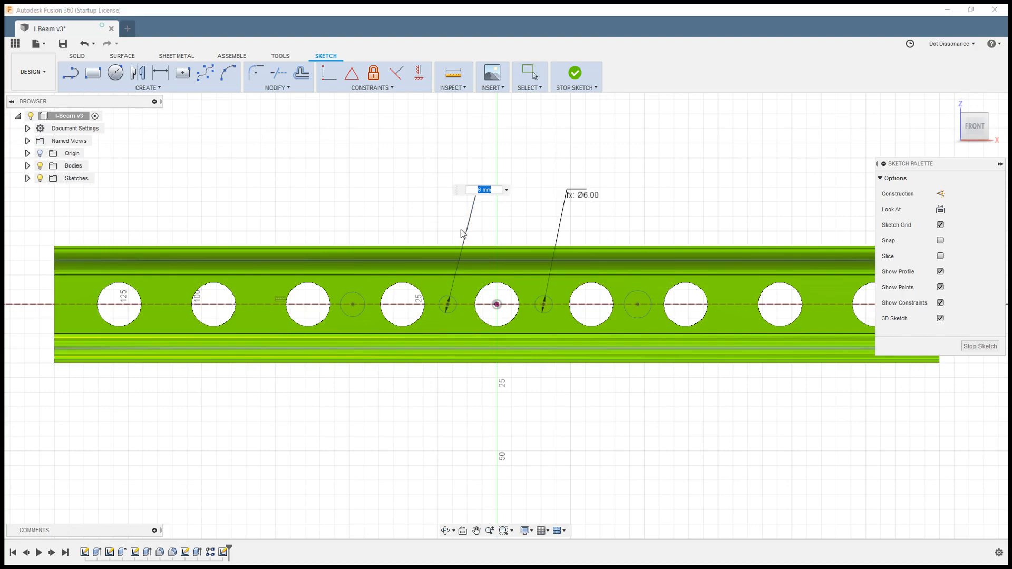
pyautogui.write('5')
pyautogui.press('Return')
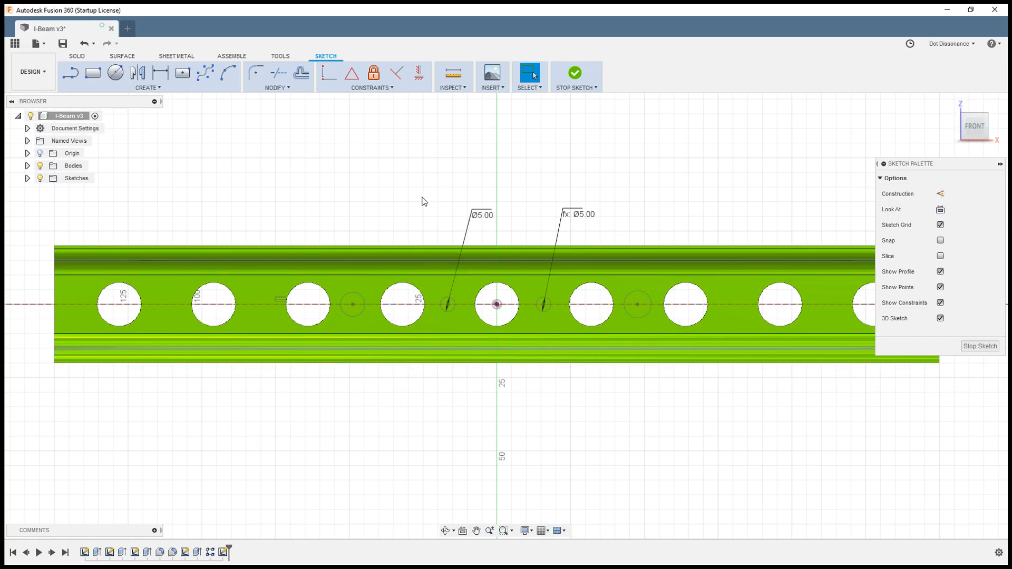
# Step: Dimension the larger circle on the left half of the web with a 10 mm diameter
pyautogui.press('d')
pyautogui.click(365, 302)
pyautogui.click(388, 213)
pyautogui.write('10')
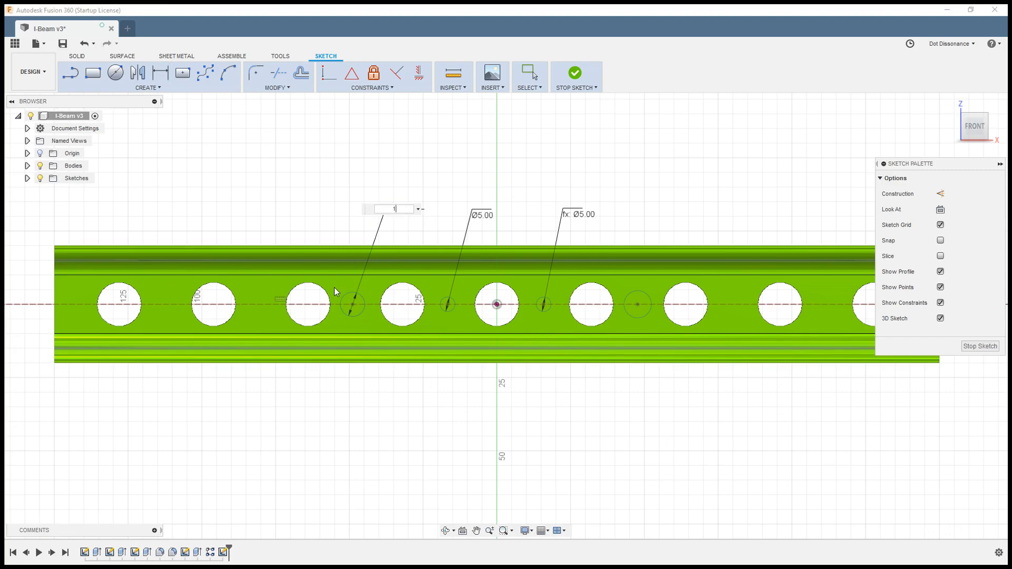
pyautogui.press('Return')
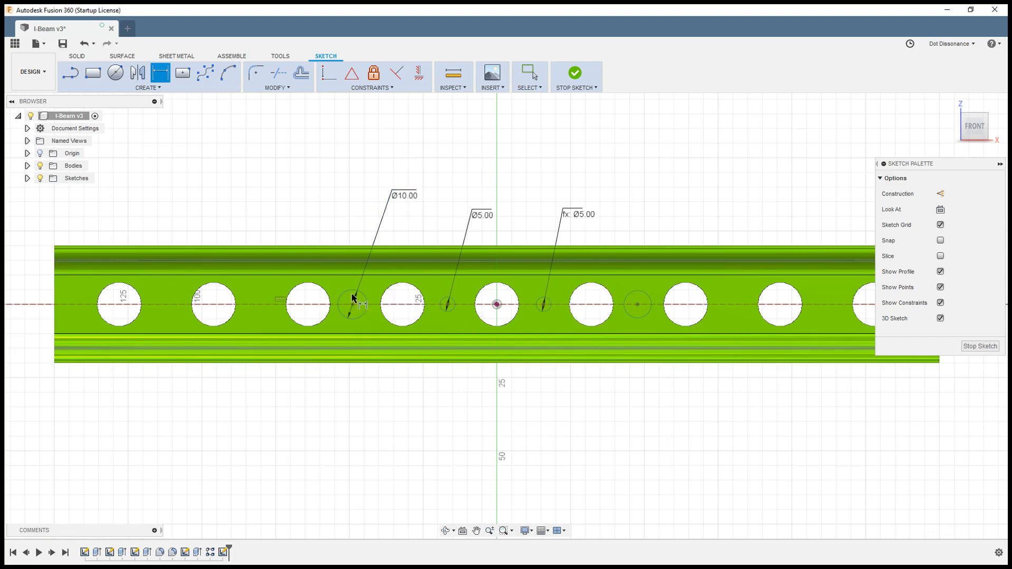
# Step: Dimension the larger right circle by linking its diameter to the larger left circle's dimension, d29
pyautogui.click(629, 295)
pyautogui.click(668, 207)
pyautogui.click(384, 231)
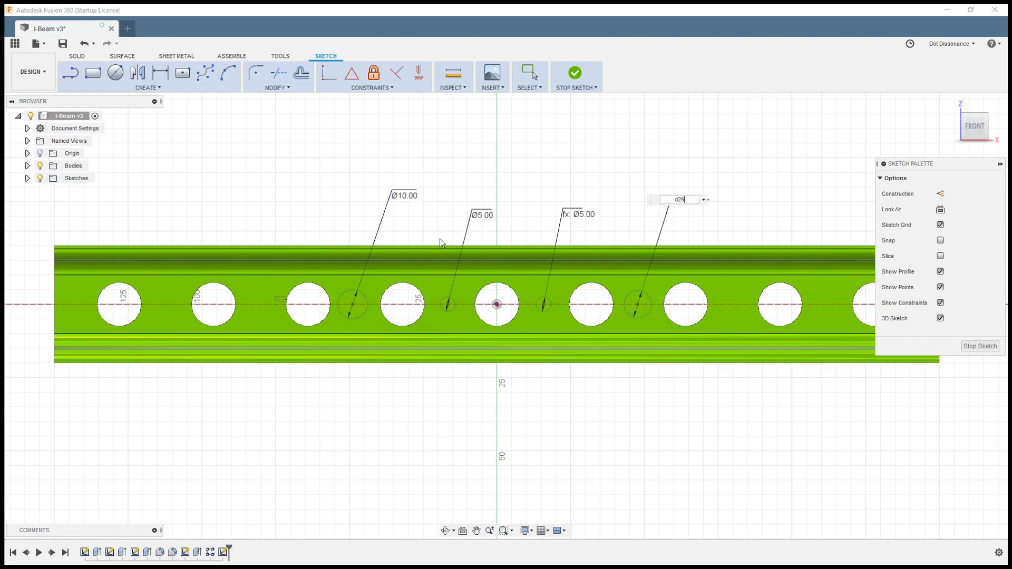
pyautogui.press('Return')
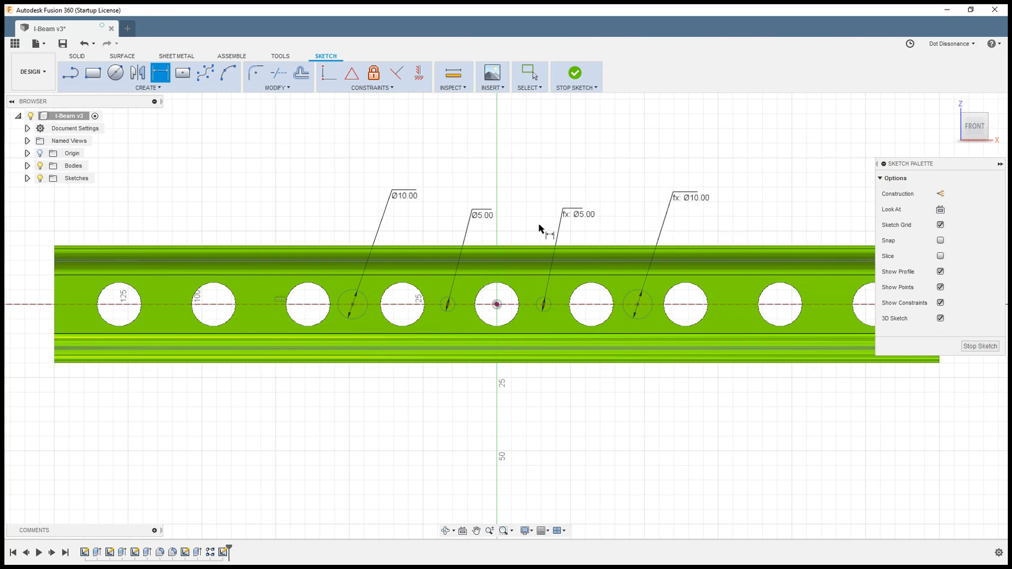
pyautogui.press('Escape')
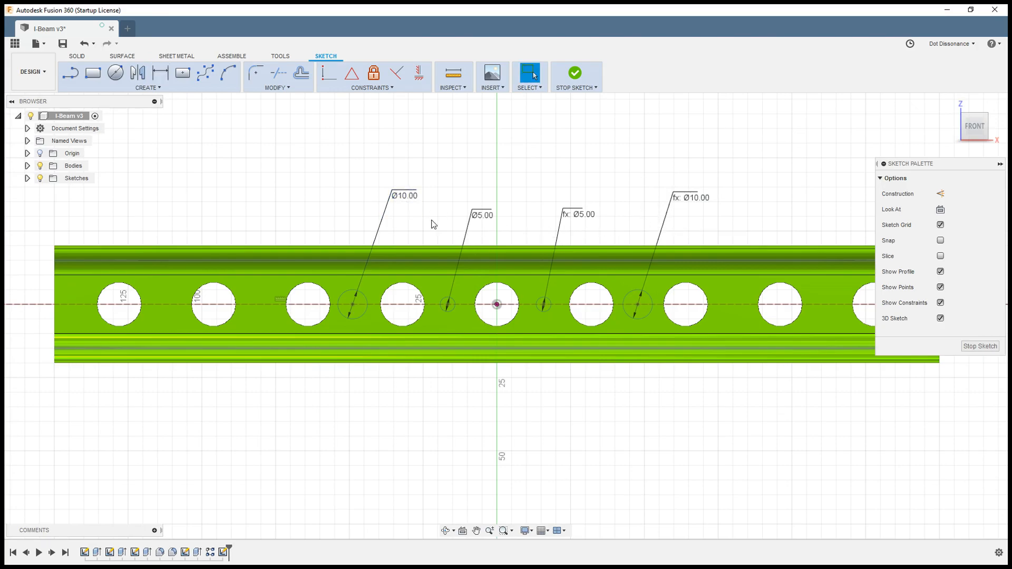
# Step: Set the small left circle's driving diameter to 6 mm
pyautogui.doubleClick(484, 217)
pyautogui.write('6')
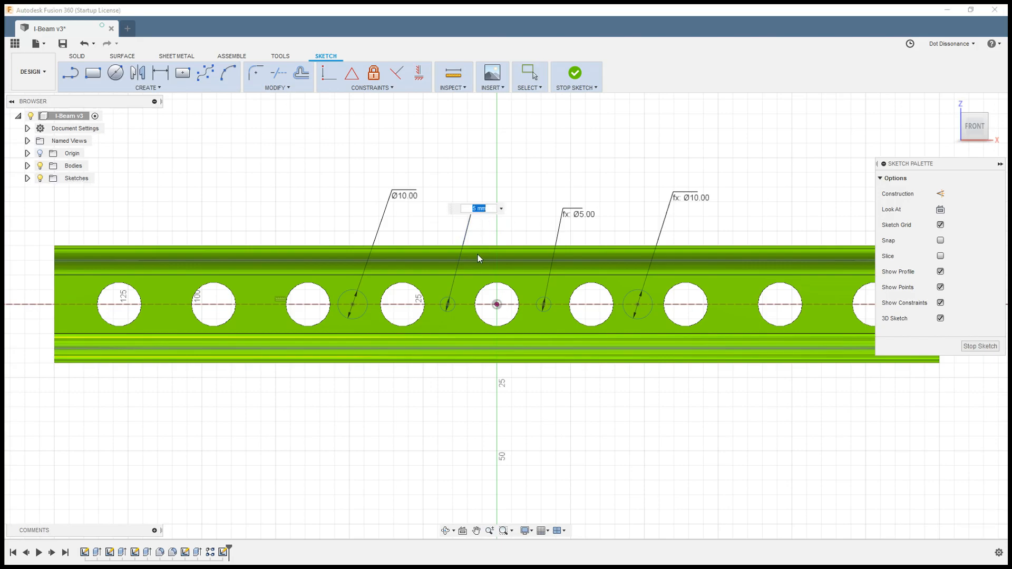
pyautogui.press('Return')
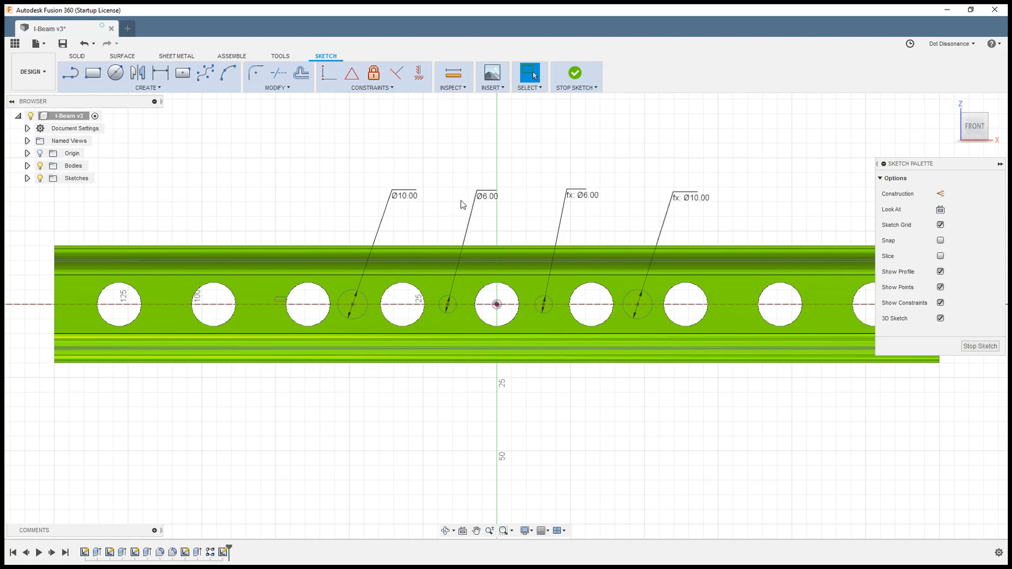
# Step: Set the larger left circle's diameter to the small left circle's dimension multiplied by 2
pyautogui.doubleClick(406, 196)
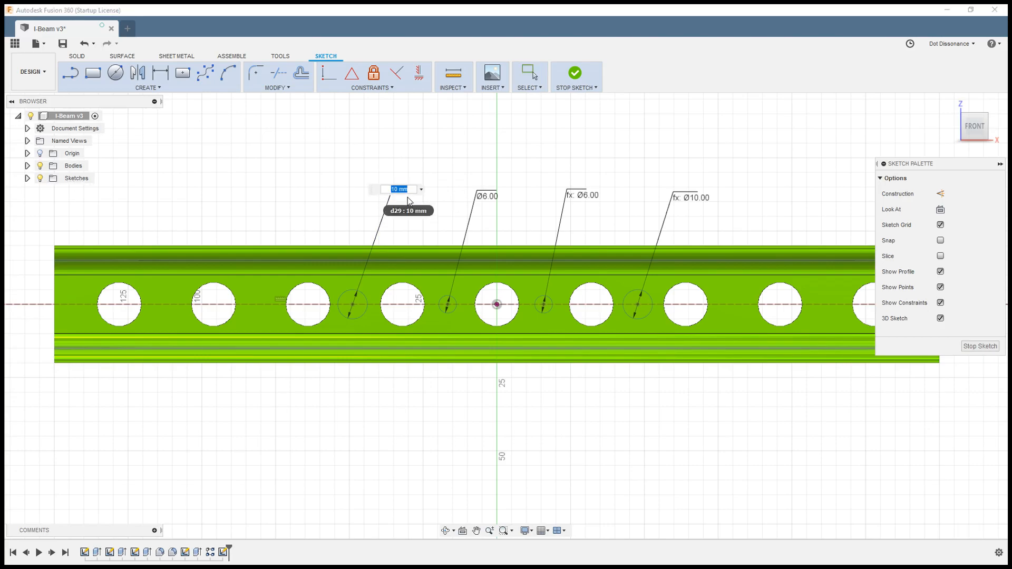
pyautogui.click(494, 199)
pyautogui.write('*2')
pyautogui.press('Return')
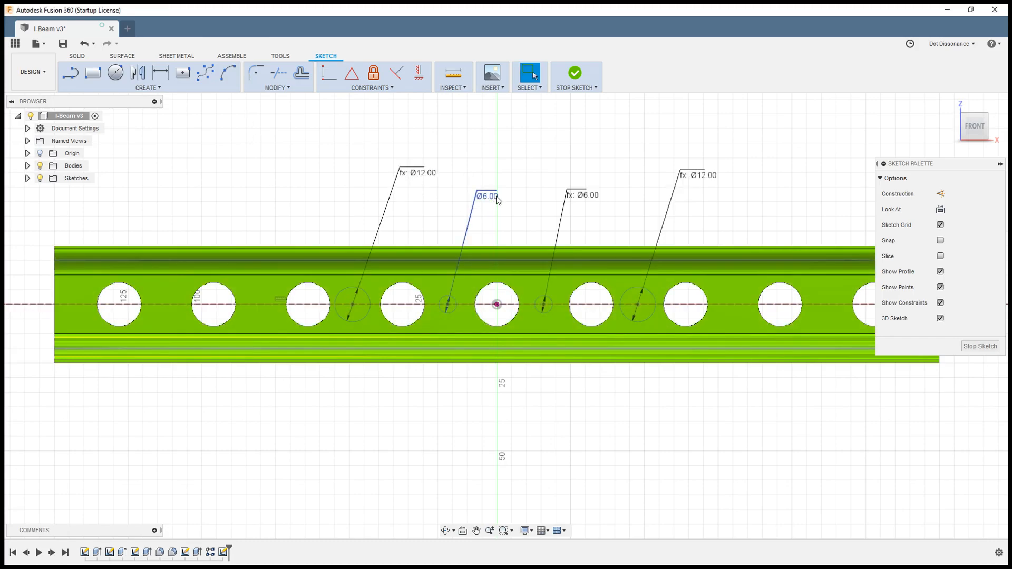
# Step: Test the linked circles by setting the small left circle's diameter to 5 mm and finally to 2 mm
pyautogui.doubleClick(495, 197)
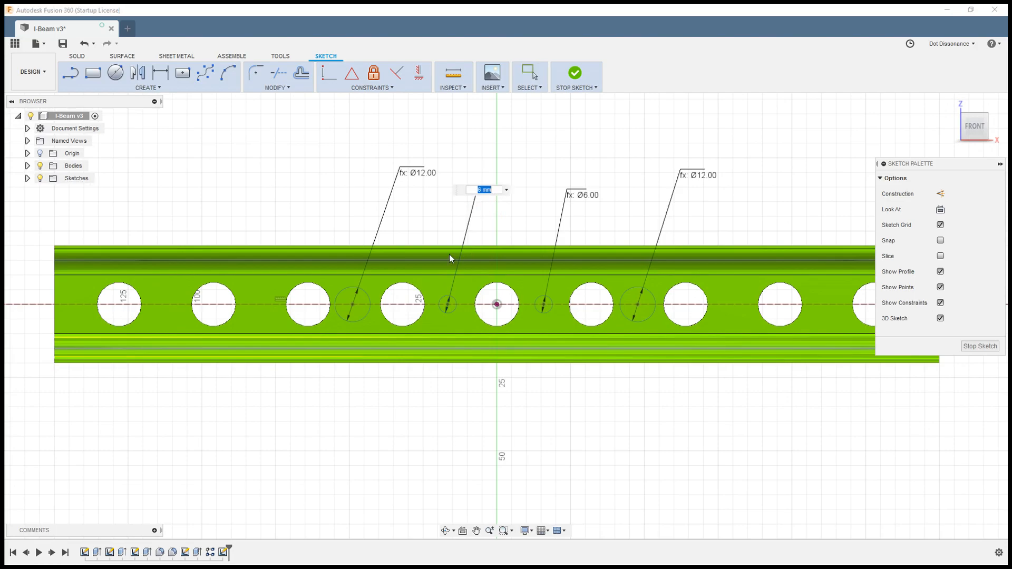
pyautogui.write('5')
pyautogui.press('Return')
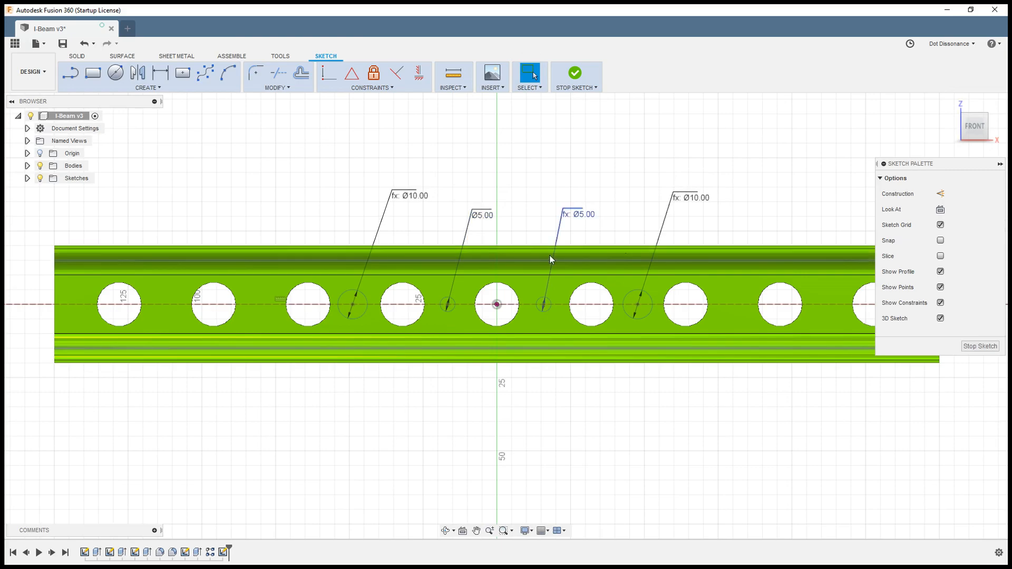
pyautogui.doubleClick(479, 217)
pyautogui.write('2')
pyautogui.press('Return')
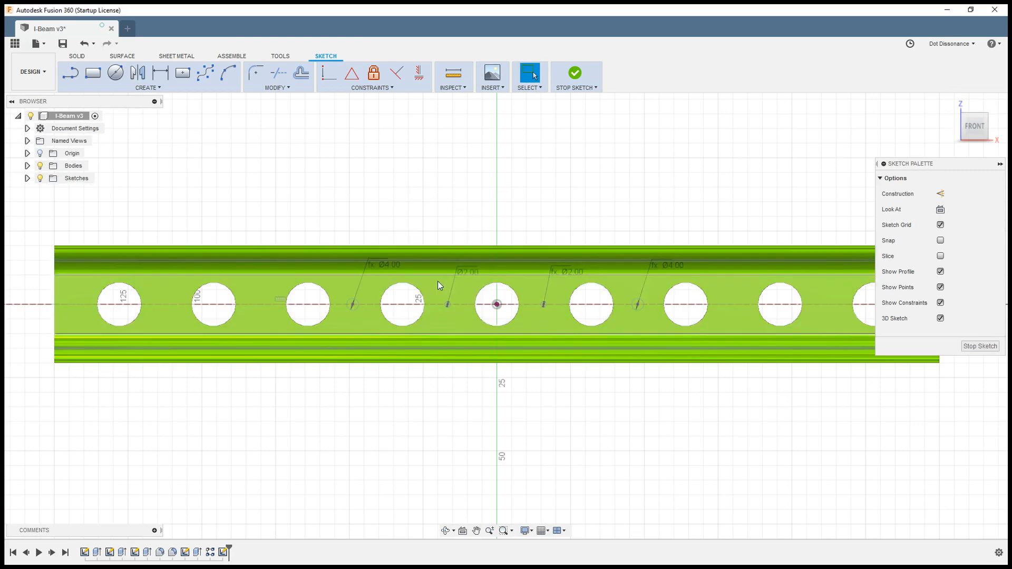
# Step: Set the small left circle's driving diameter to 10 mm to test the linked circles
pyautogui.doubleClick(468, 271)
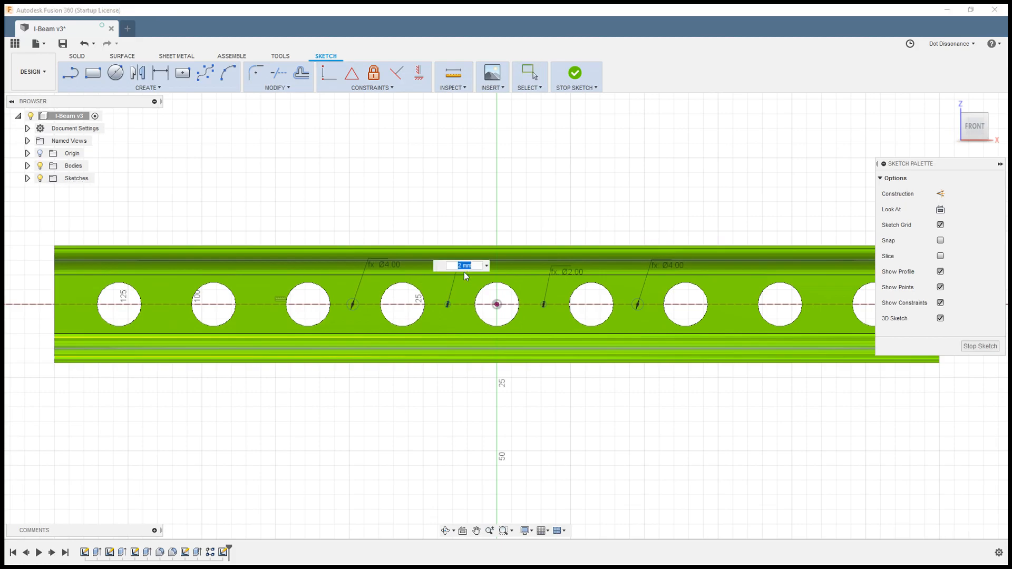
pyautogui.write('10')
pyautogui.press('Return')
pyautogui.scroll(-4, 449, 398)
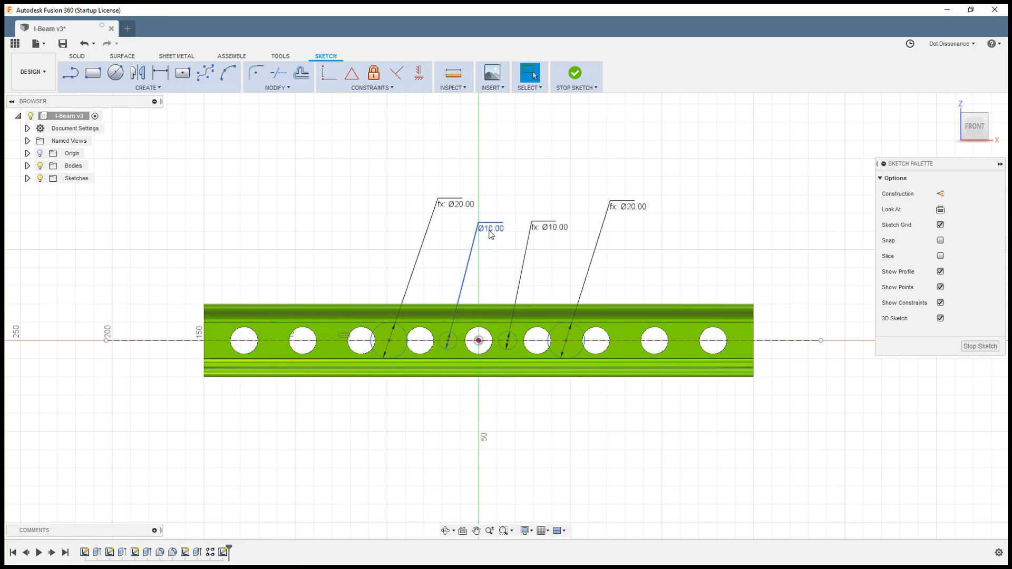
pyautogui.press('Escape')
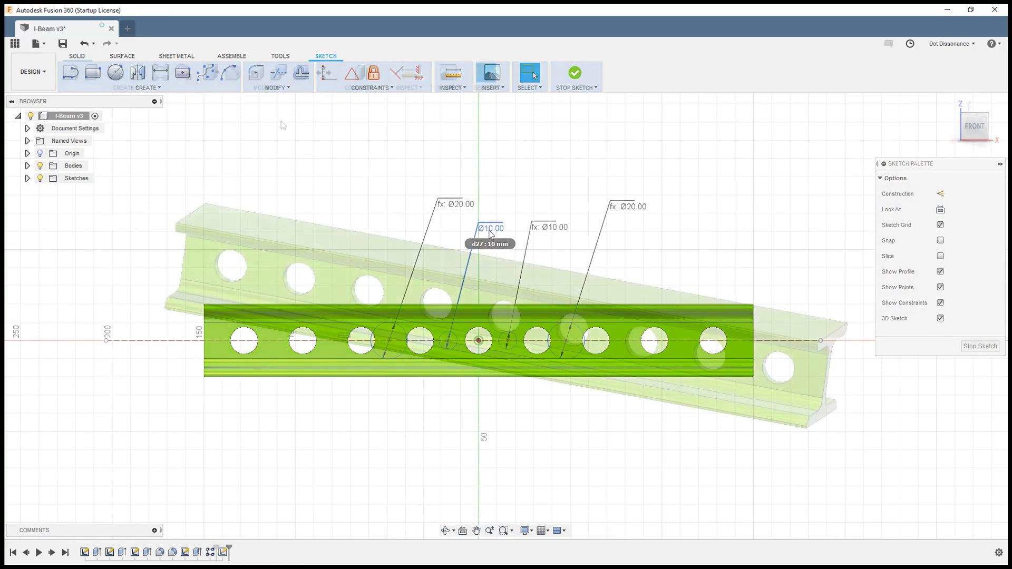
# Step: Open the design's parameters and list the model parameters of Sketch1
pyautogui.click(271, 88)
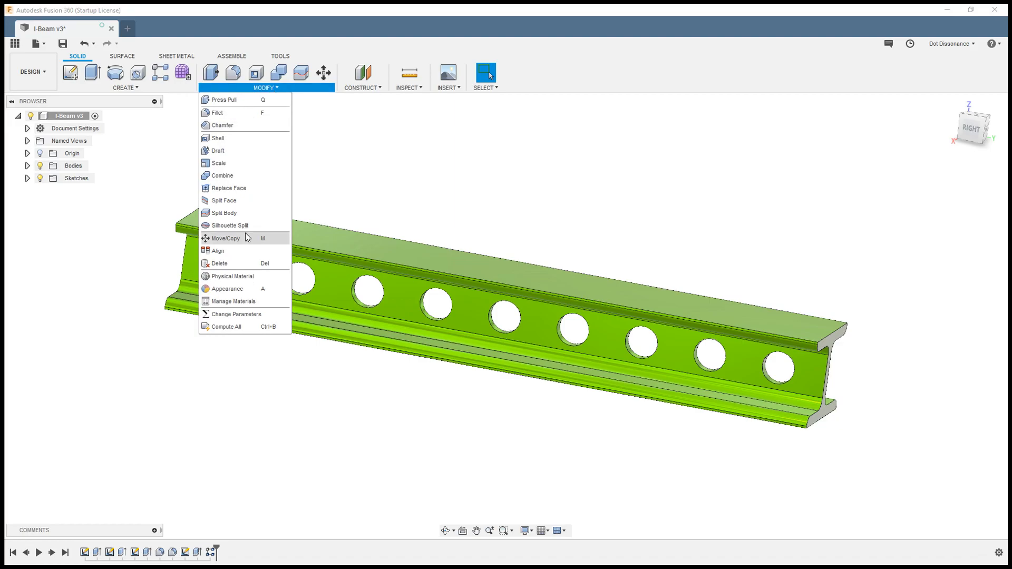
pyautogui.click(254, 313)
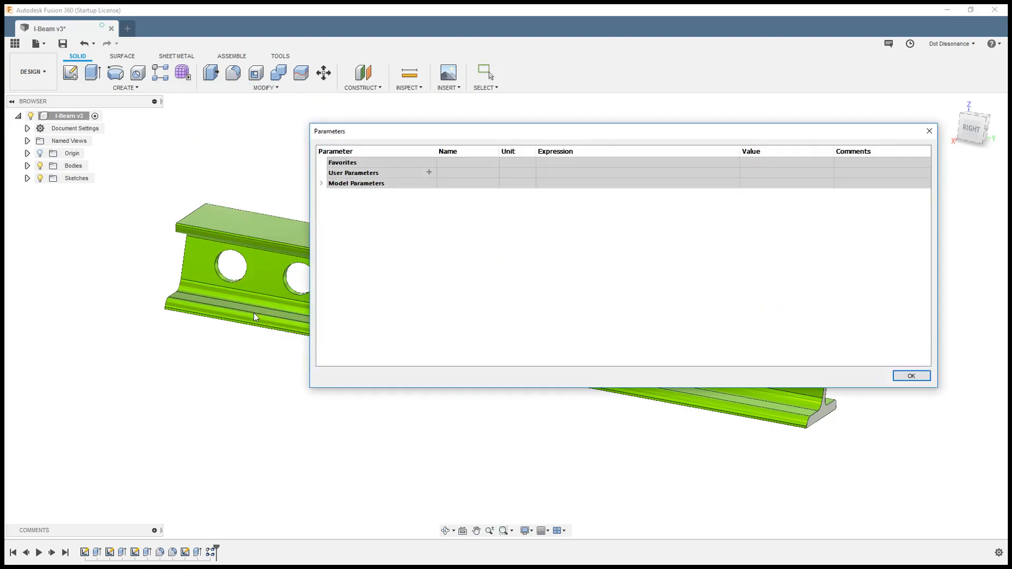
pyautogui.click(322, 183)
pyautogui.click(332, 194)
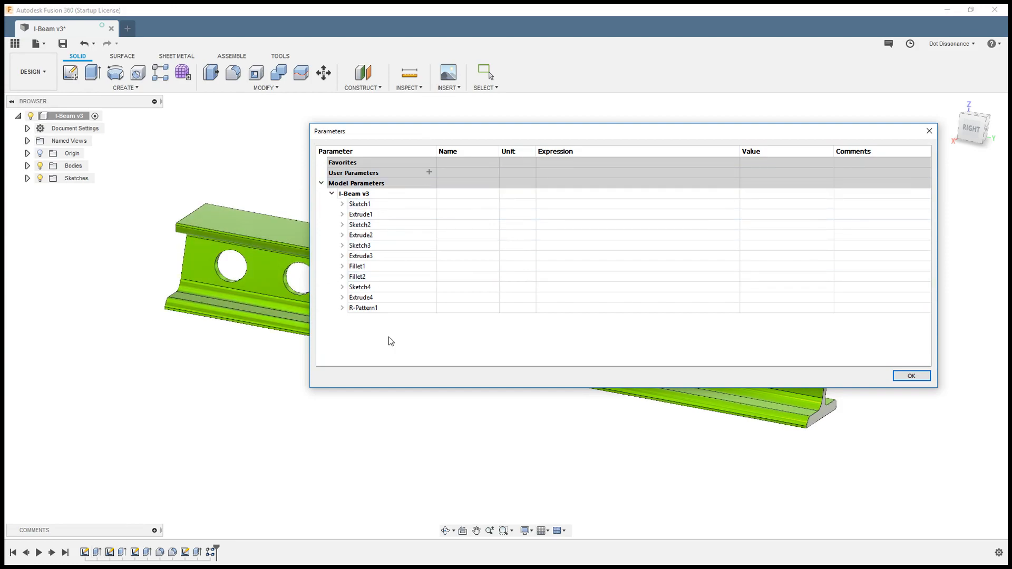
pyautogui.click(342, 204)
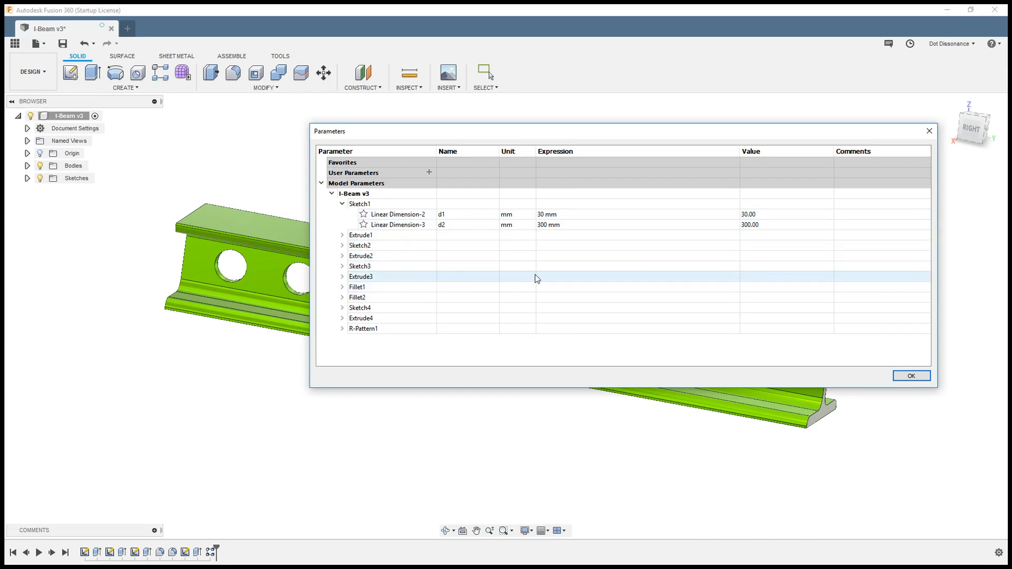
# Step: Test Sketch1's length dimension d2 at 400 mm and restore it to 300 mm
pyautogui.click(544, 226)
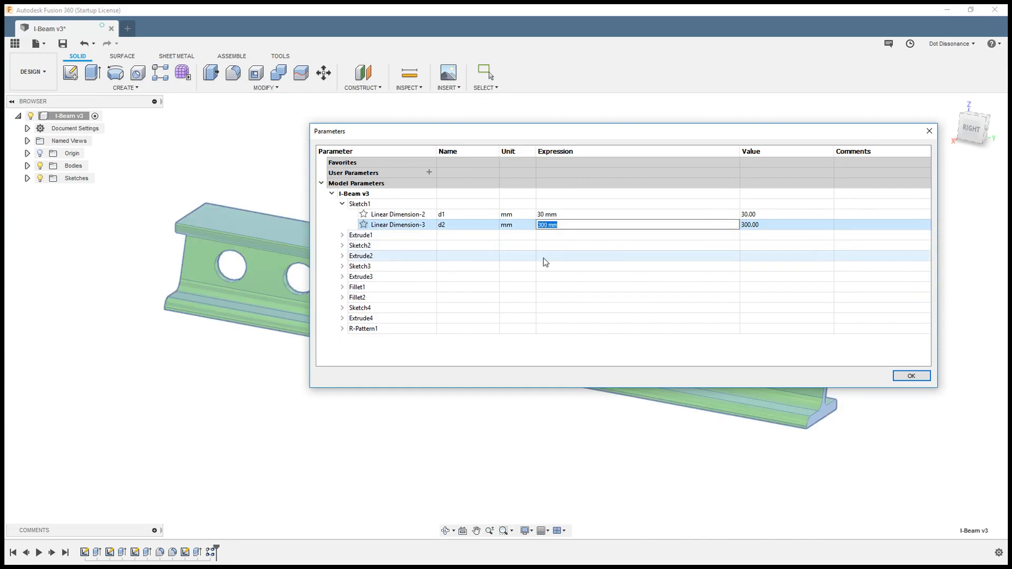
pyautogui.write('400')
pyautogui.press('Return')
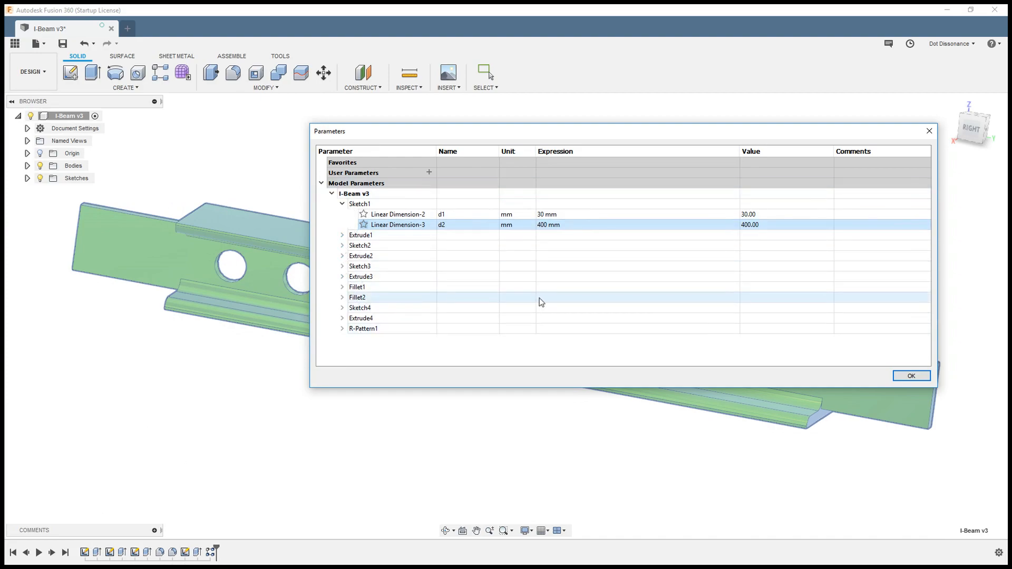
pyautogui.click(544, 225)
pyautogui.write('300')
pyautogui.press('Return')
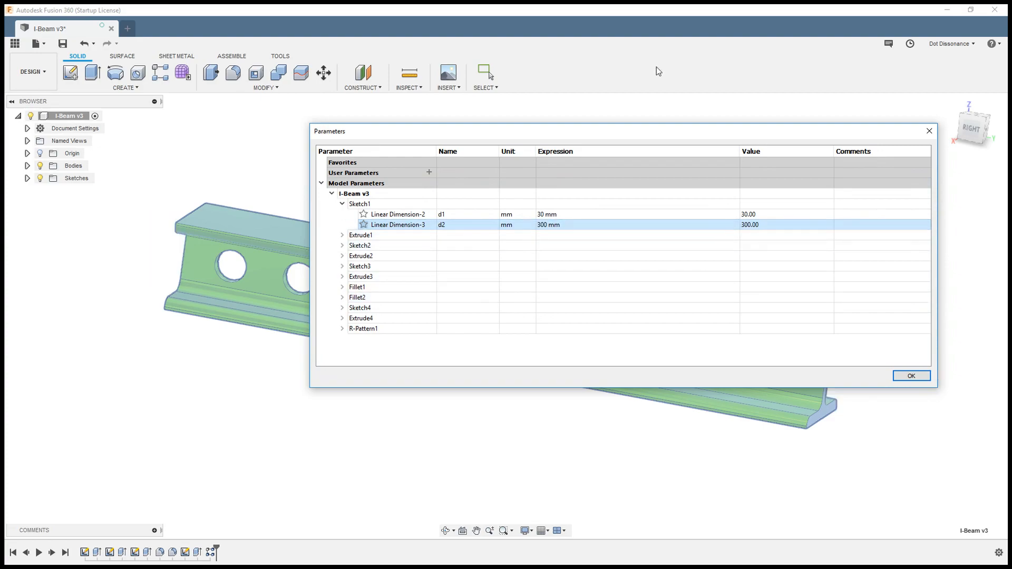
pyautogui.click(321, 184)
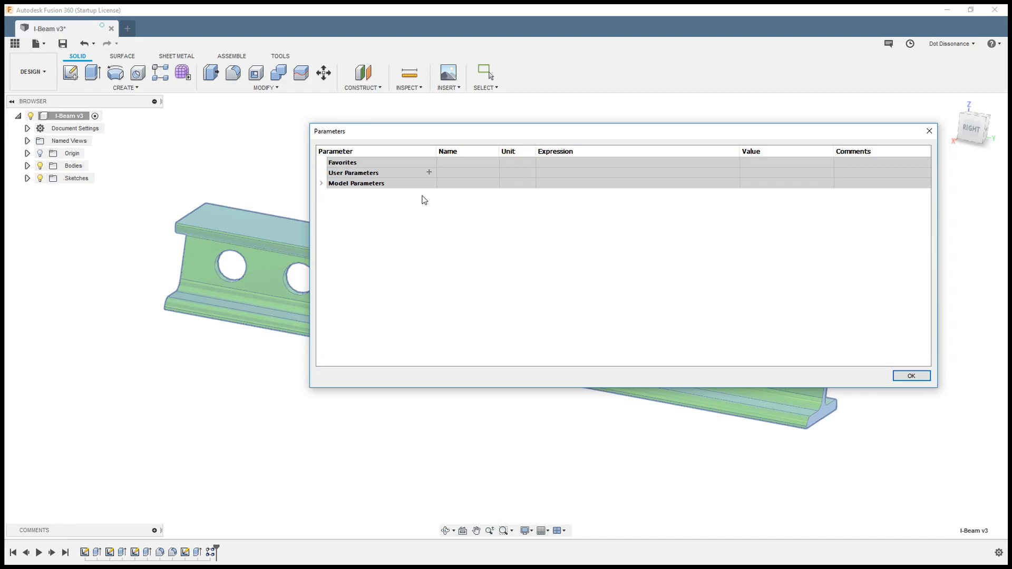
# Step: Add a user parameter named Length in mm with the expression 300 and close the parameters
pyautogui.click(429, 172)
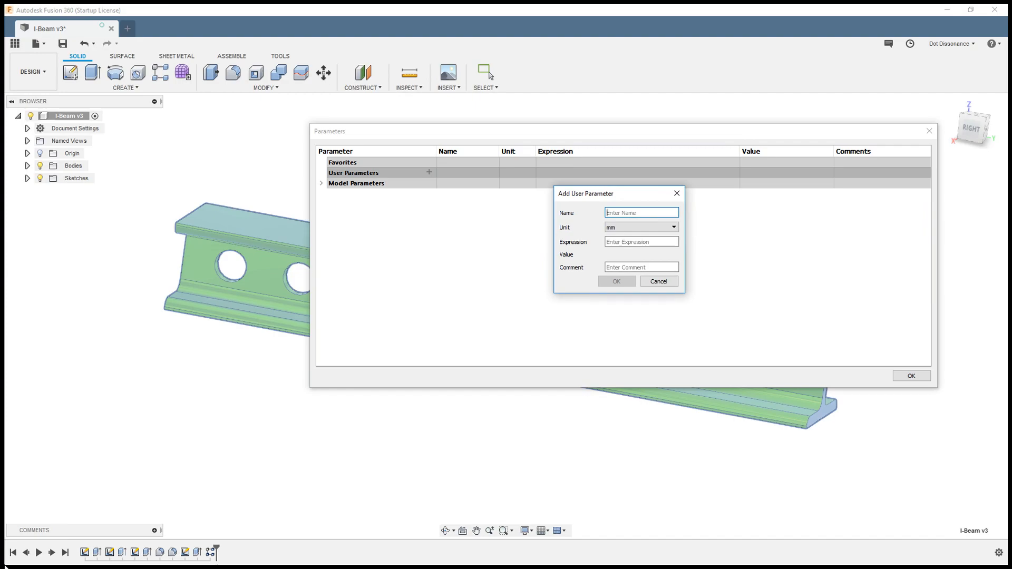
pyautogui.write('Length')
pyautogui.click(633, 240)
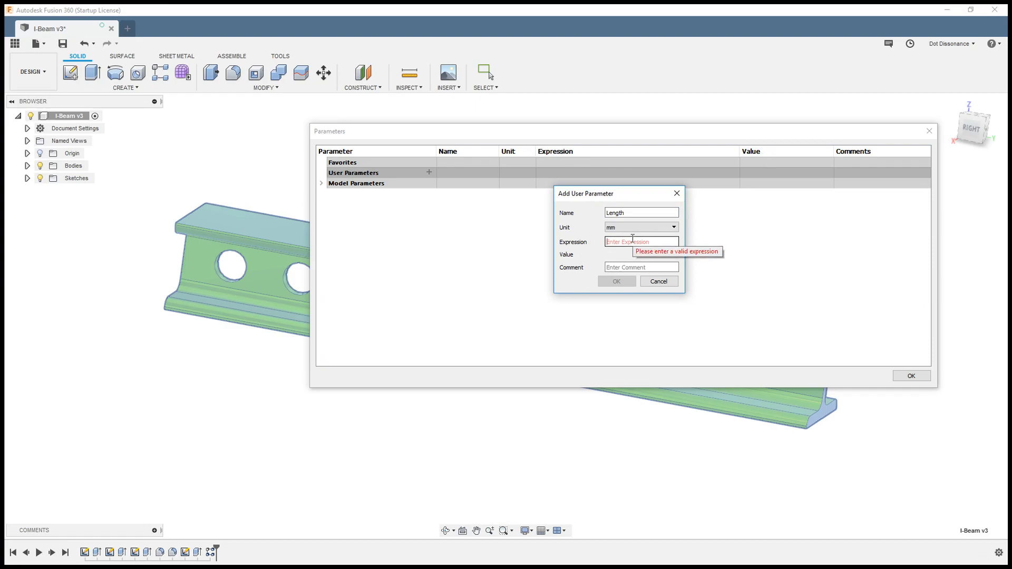
pyautogui.write('300')
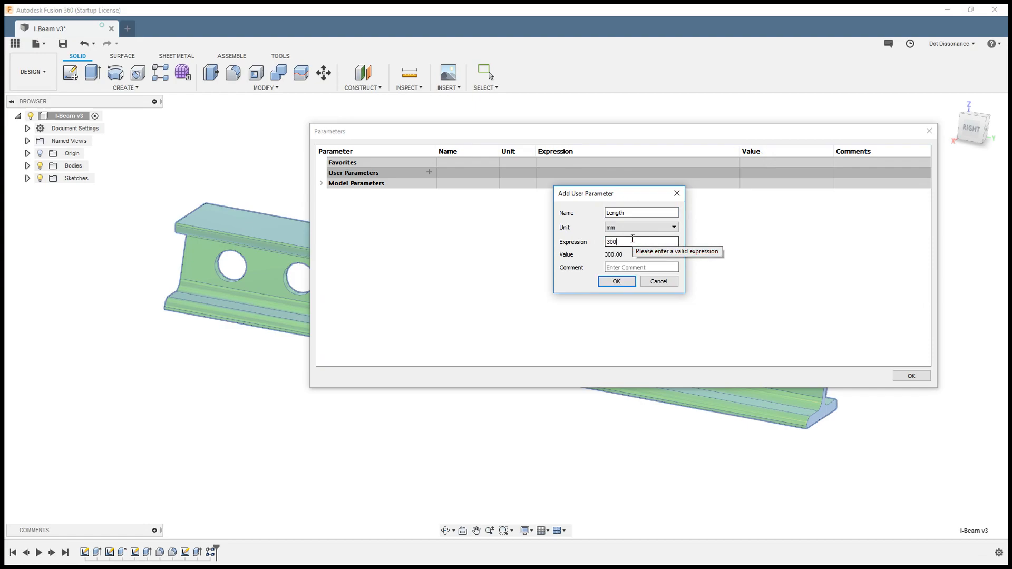
pyautogui.press('Return')
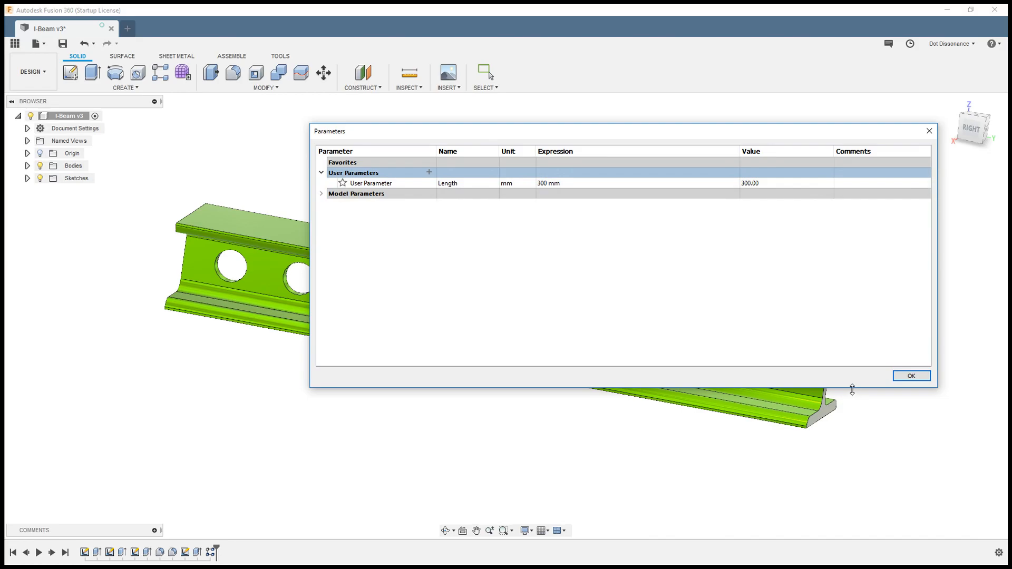
pyautogui.click(911, 376)
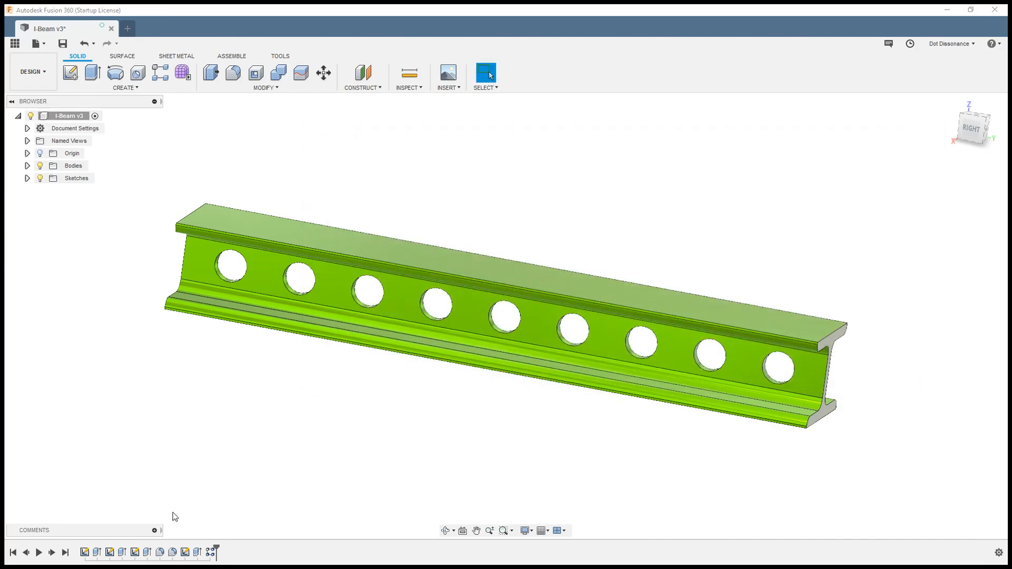
# Step: Edit Sketch1, link the rectangle's horizontal dimension to the Length user parameter, and finish the sketch
pyautogui.click(84, 554)
pyautogui.rightClick(85, 554)
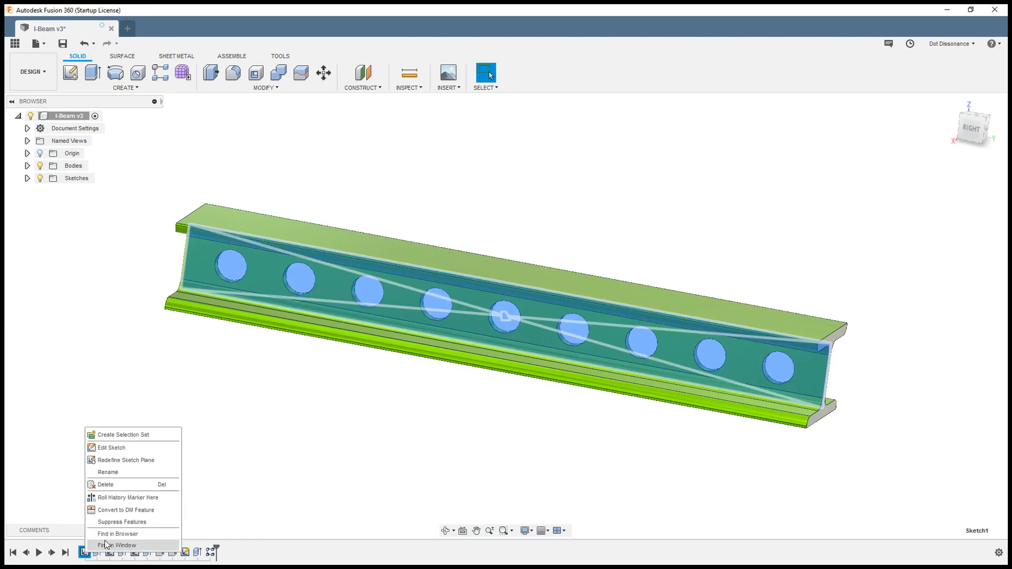
pyautogui.click(153, 447)
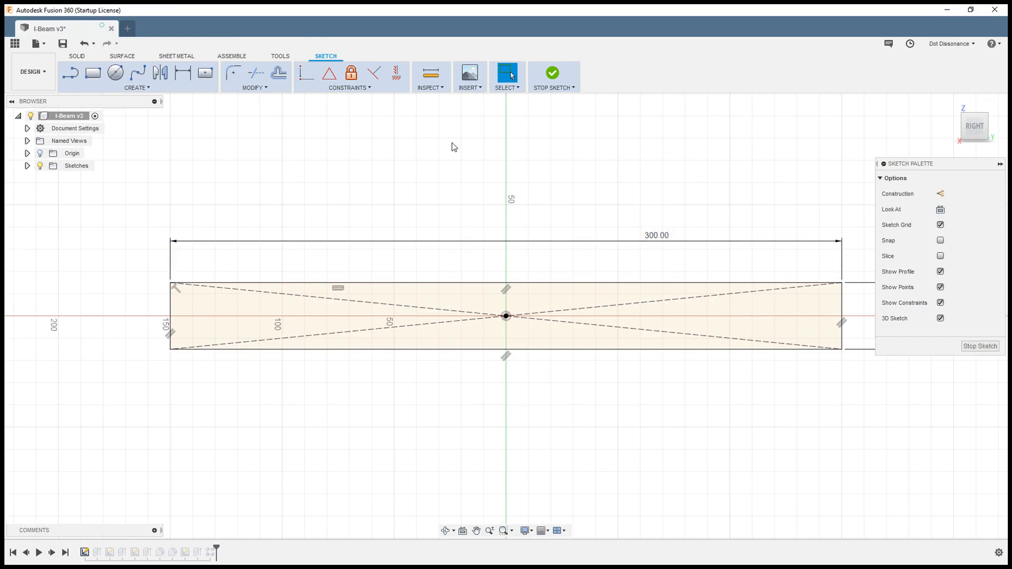
pyautogui.doubleClick(658, 239)
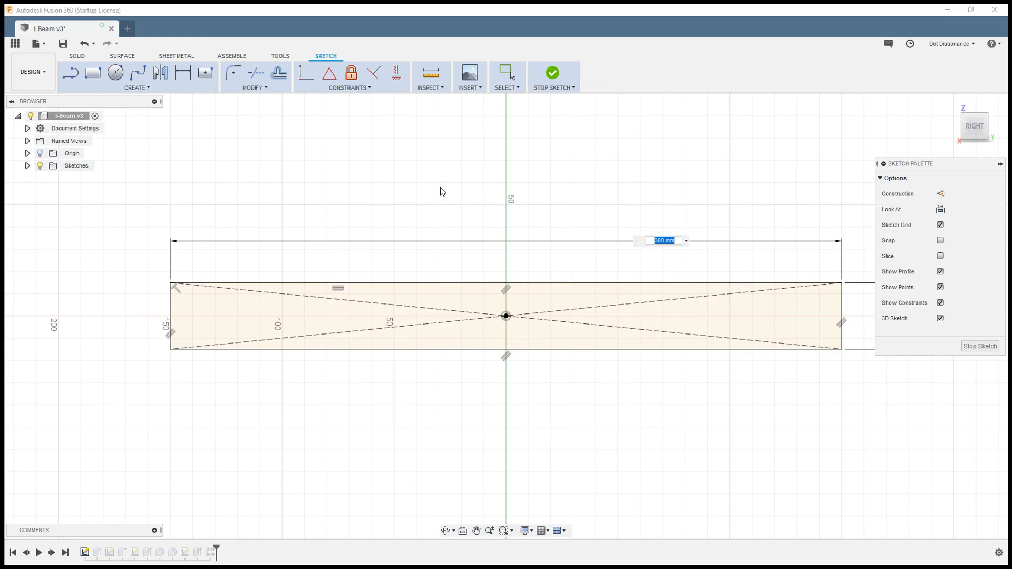
pyautogui.write('l')
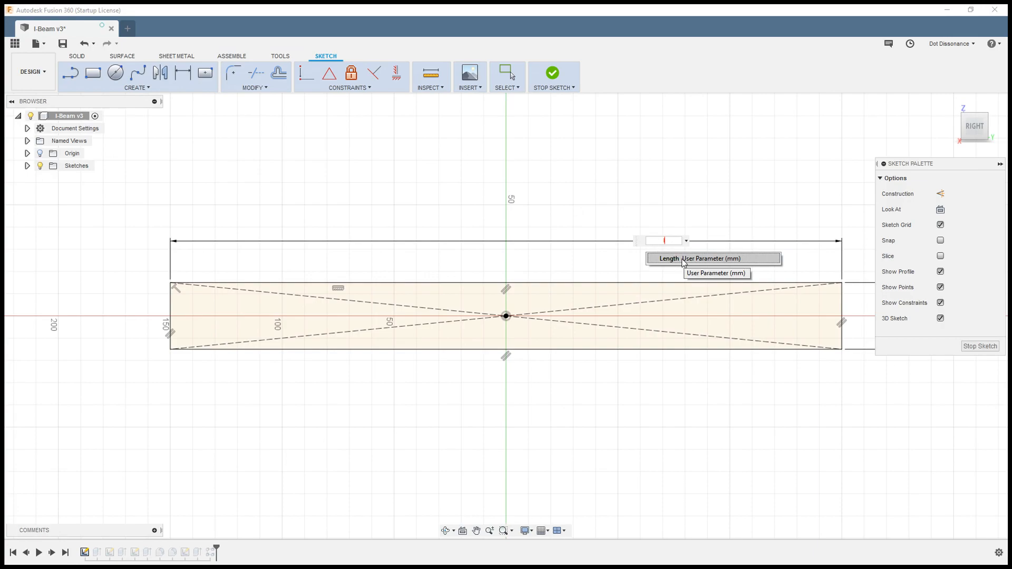
pyautogui.click(720, 257)
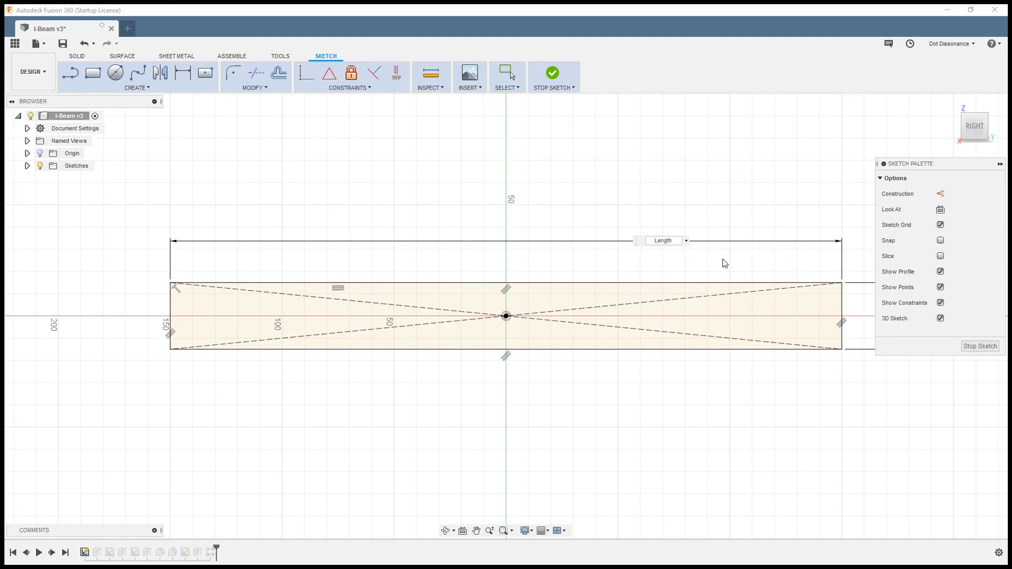
pyautogui.press('Return')
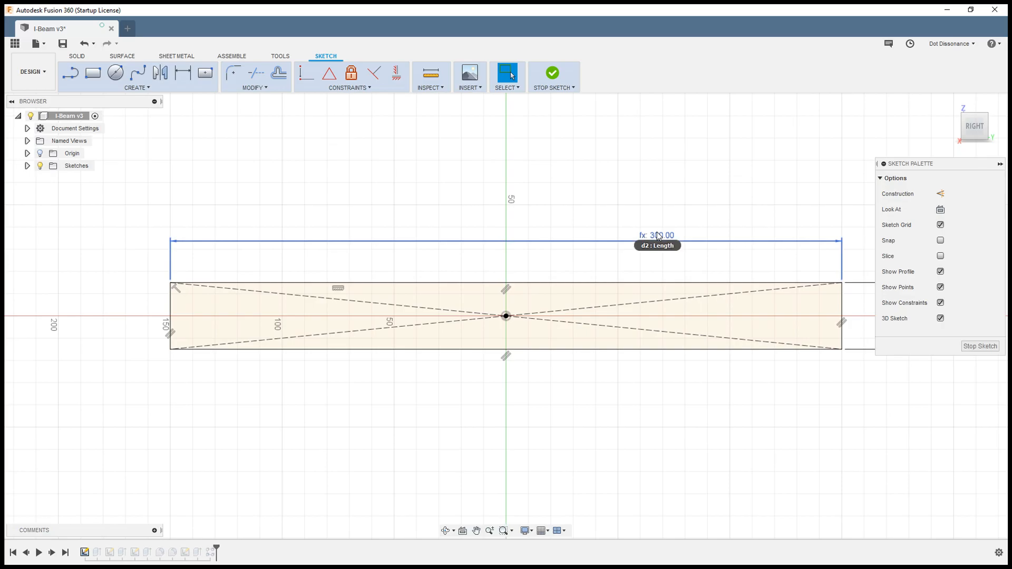
pyautogui.click(552, 78)
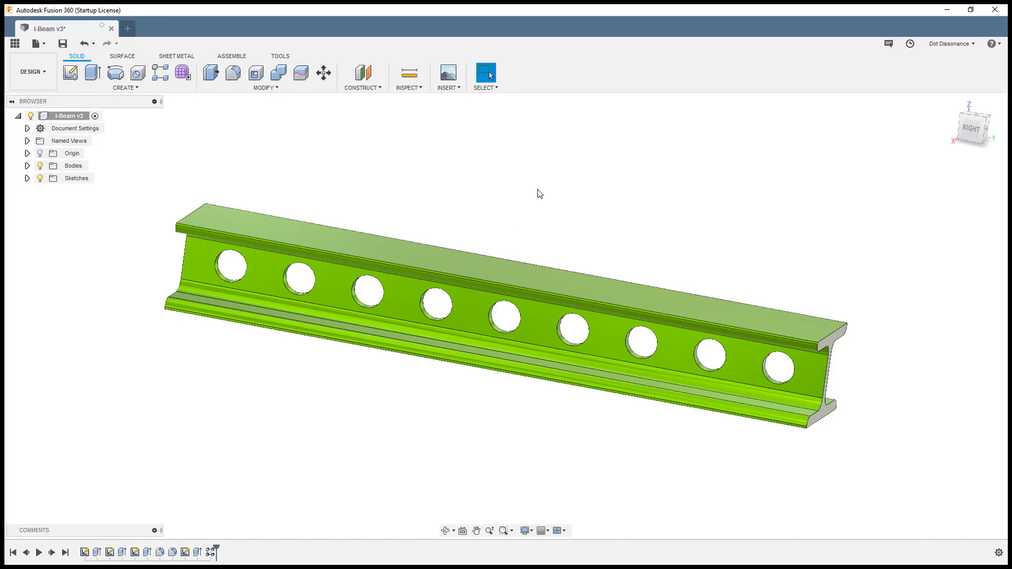
# Step: Set the Length user parameter to 400 mm, keeping the beam in view beside the parameter table
pyautogui.scroll(-2, 759, 277)
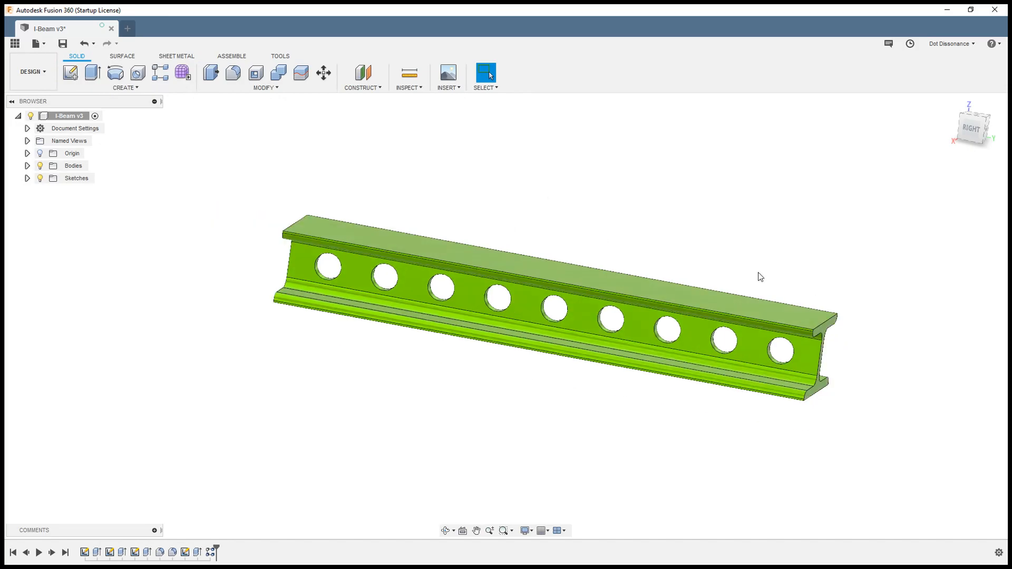
pyautogui.click(259, 91)
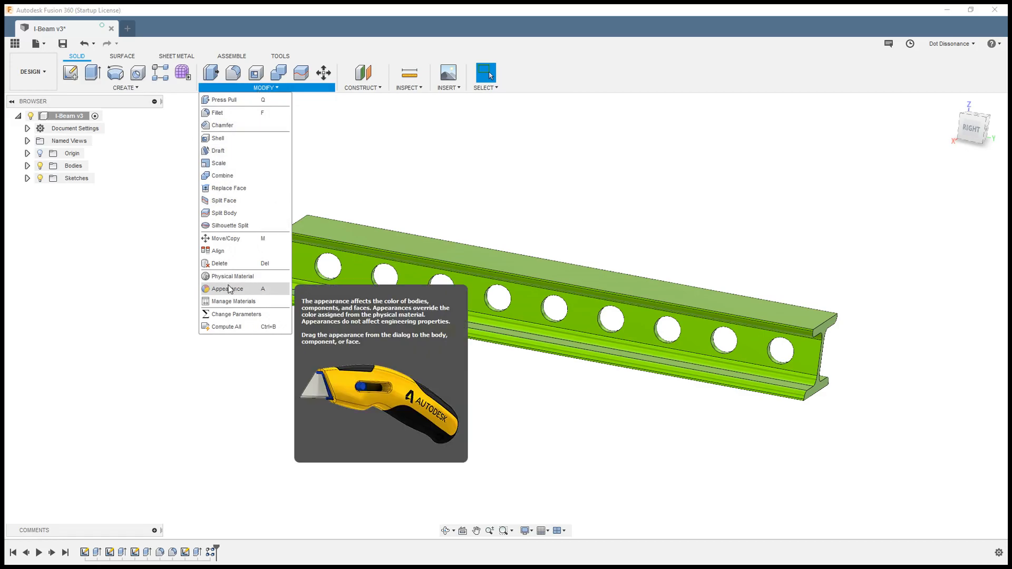
pyautogui.click(247, 316)
pyautogui.moveTo(597, 151); pyautogui.dragTo(642, 118)
pyautogui.keyDown('shift'); pyautogui.moveTo(294, 373); pyautogui.dragTo(138, 413, button='middle'); pyautogui.keyUp('shift')
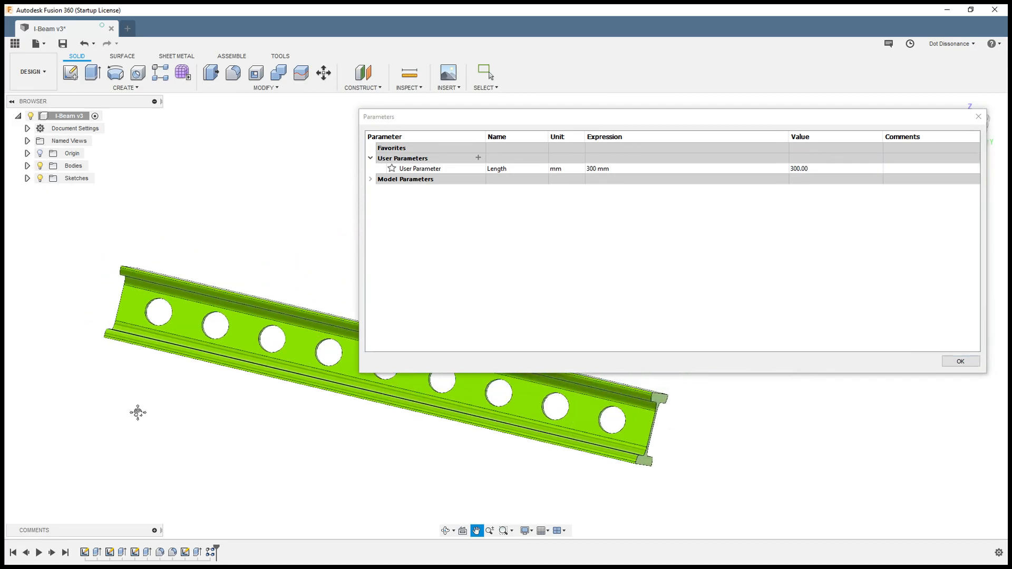
pyautogui.click(609, 168)
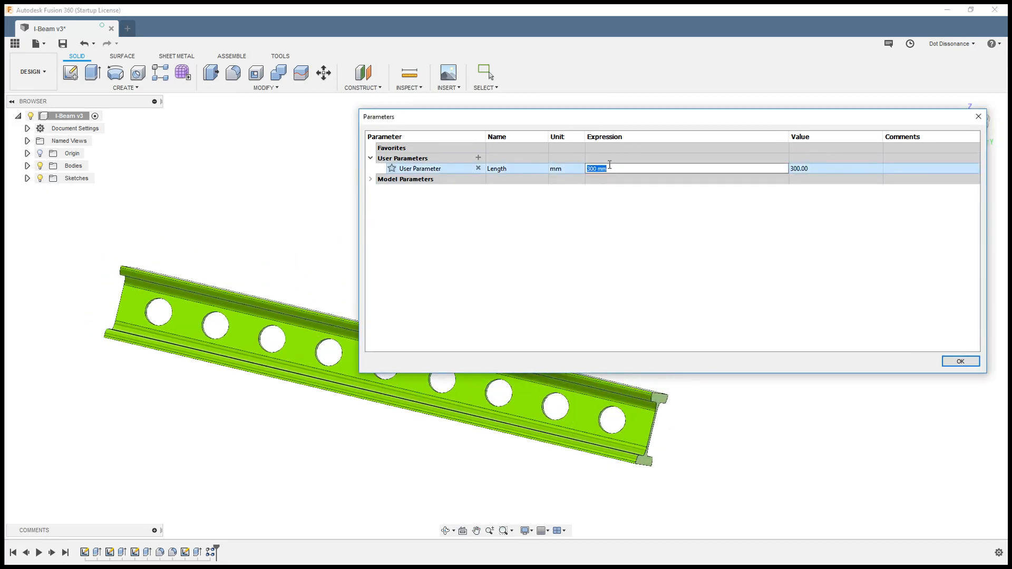
pyautogui.write('400')
pyautogui.press('Return')
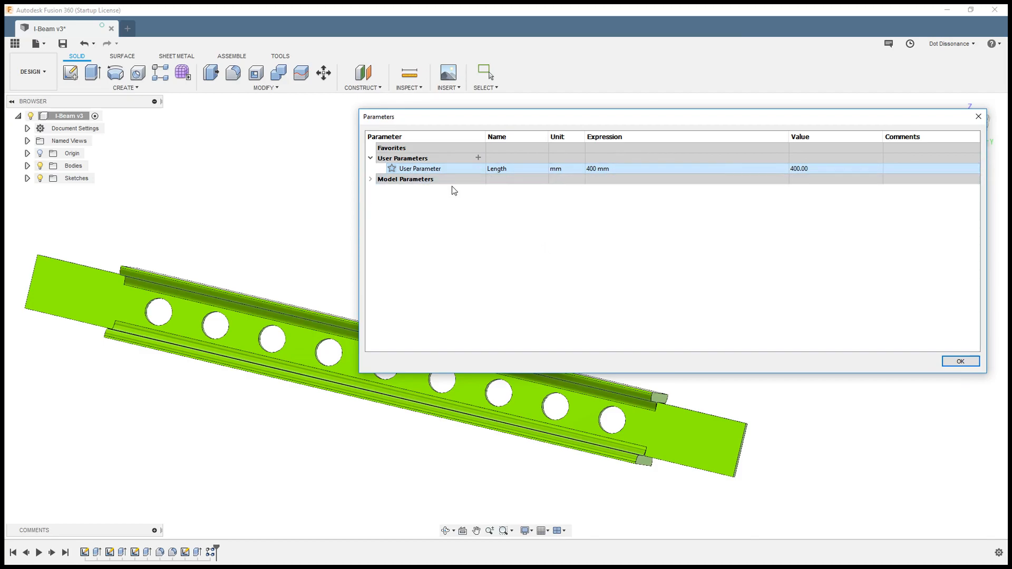
# Step: Check how Sketch1's model parameters use Length and close the parameters
pyautogui.click(370, 179)
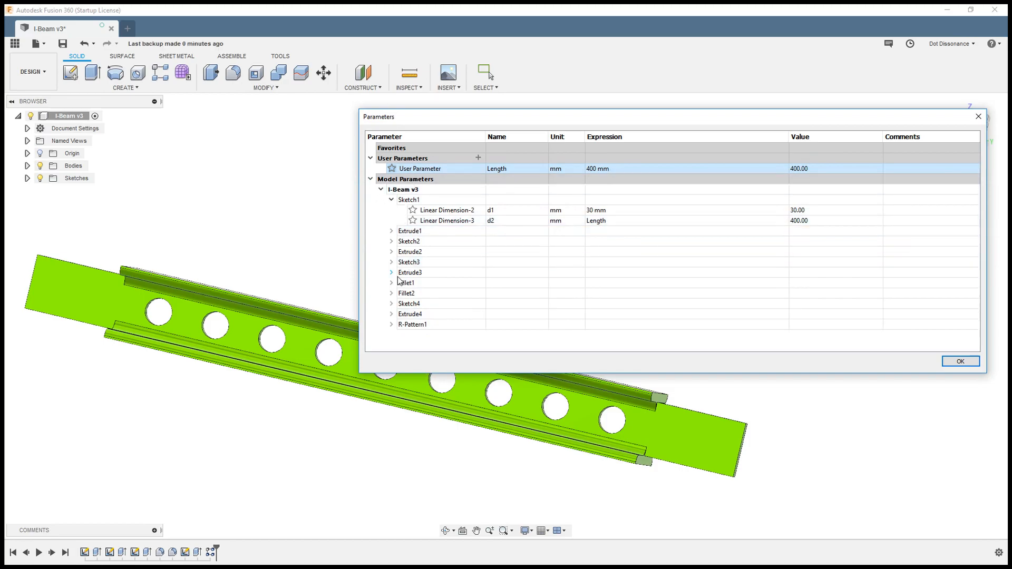
pyautogui.click(370, 180)
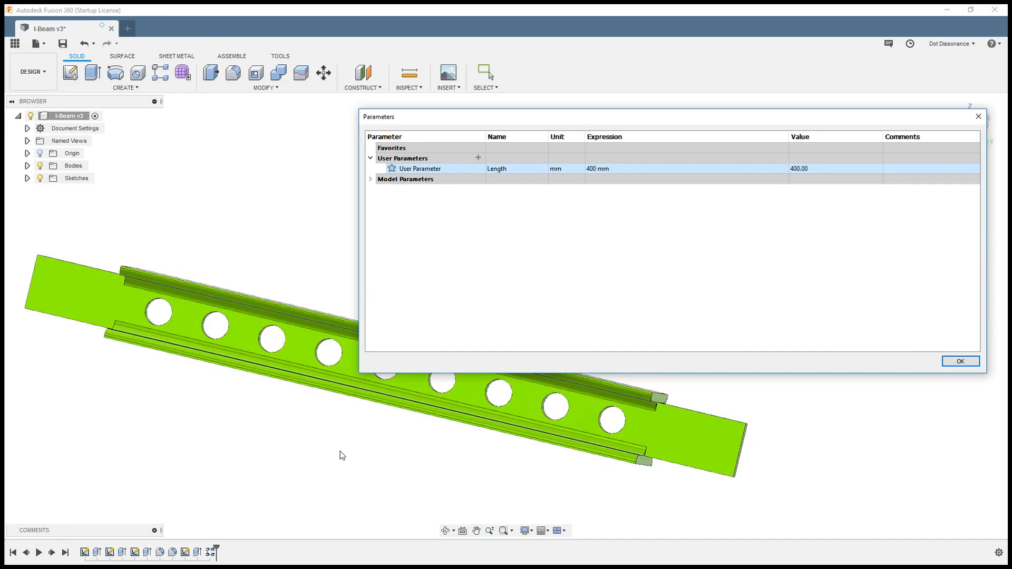
pyautogui.click(965, 361)
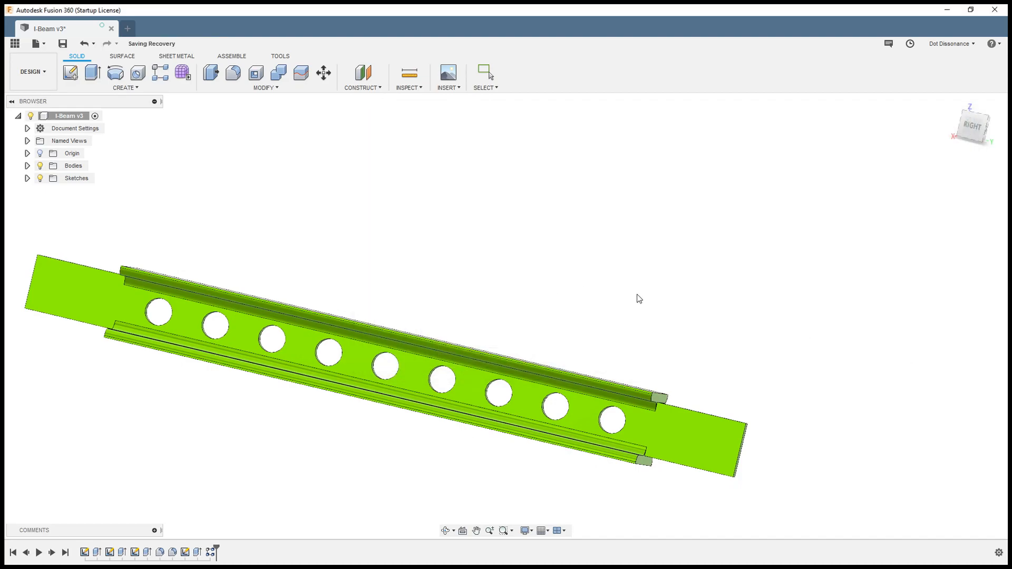
# Step: Examine the beam's web ends against the flanges and holes from several angles
pyautogui.scroll(-3, 565, 268)
pyautogui.keyDown('shift'); pyautogui.moveTo(565, 269); pyautogui.dragTo(540, 298, button='middle'); pyautogui.keyUp('shift')
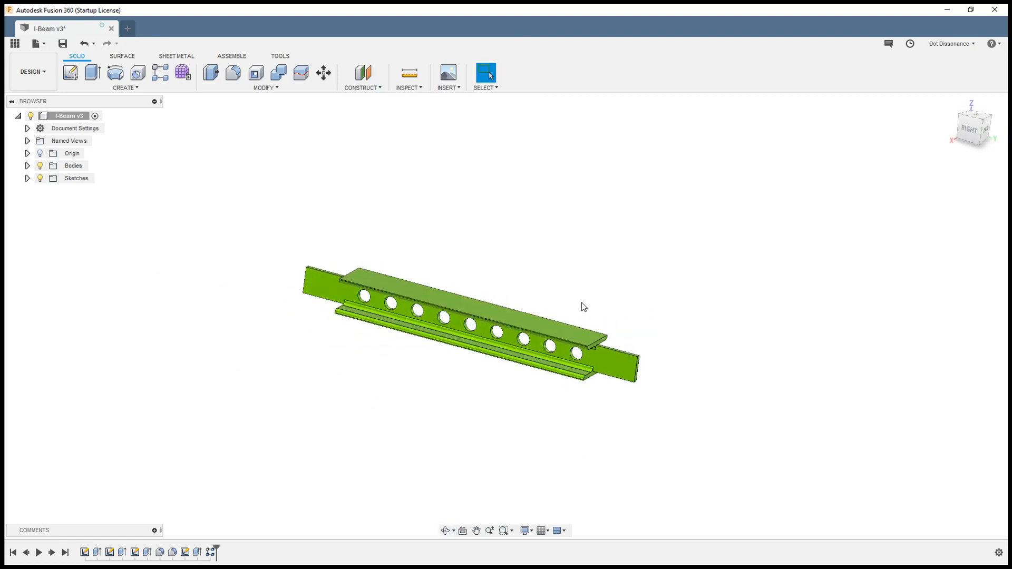
pyautogui.scroll(3, 303, 334)
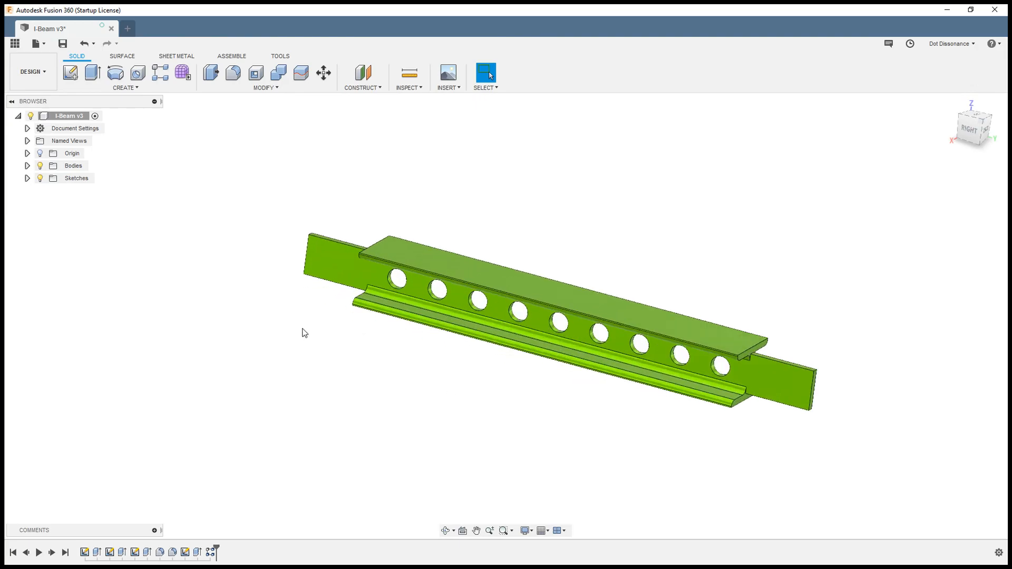
pyautogui.moveTo(467, 384)
pyautogui.keyDown('shift'); pyautogui.mouseDown(button='middle')
pyautogui.moveTo(438, 372)
pyautogui.moveTo(466, 380)
pyautogui.mouseUp(button='middle'); pyautogui.keyUp('shift')
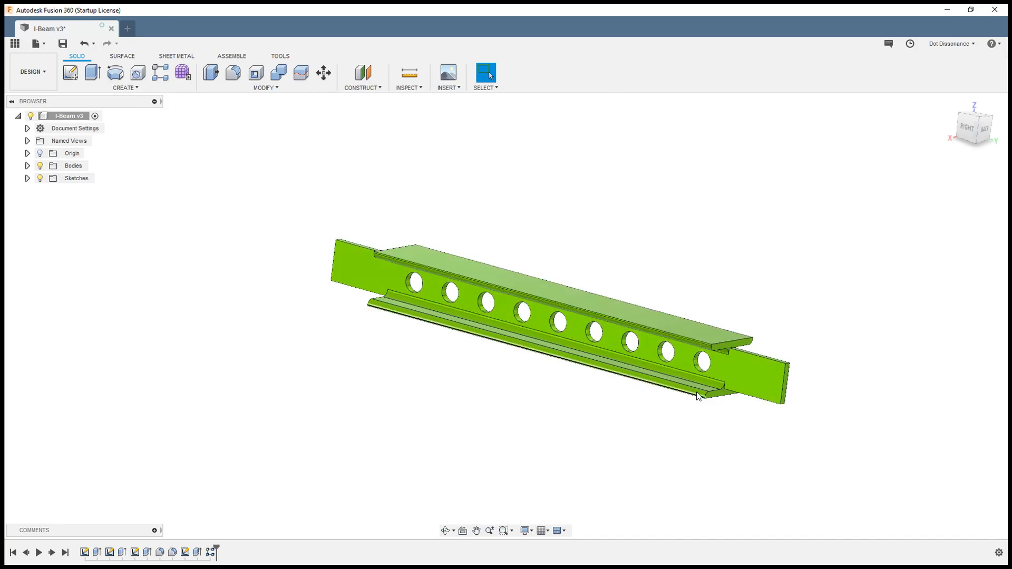
pyautogui.moveTo(724, 324)
pyautogui.keyDown('shift'); pyautogui.mouseDown(button='middle')
pyautogui.moveTo(659, 288)
pyautogui.moveTo(669, 282)
pyautogui.moveTo(685, 304)
pyautogui.moveTo(666, 289)
pyautogui.moveTo(711, 301)
pyautogui.moveTo(716, 316)
pyautogui.mouseUp(button='middle'); pyautogui.keyUp('shift')
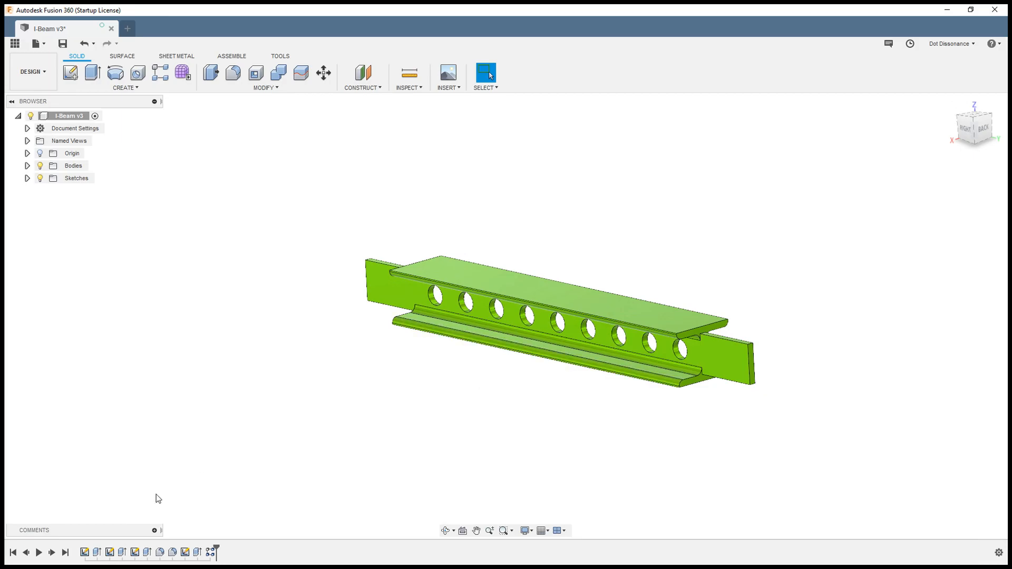
# Step: Edit Sketch2, link the top flange rectangle's long dimension to the Length user parameter, and finish the sketch
pyautogui.click(109, 553)
pyautogui.rightClick(109, 553)
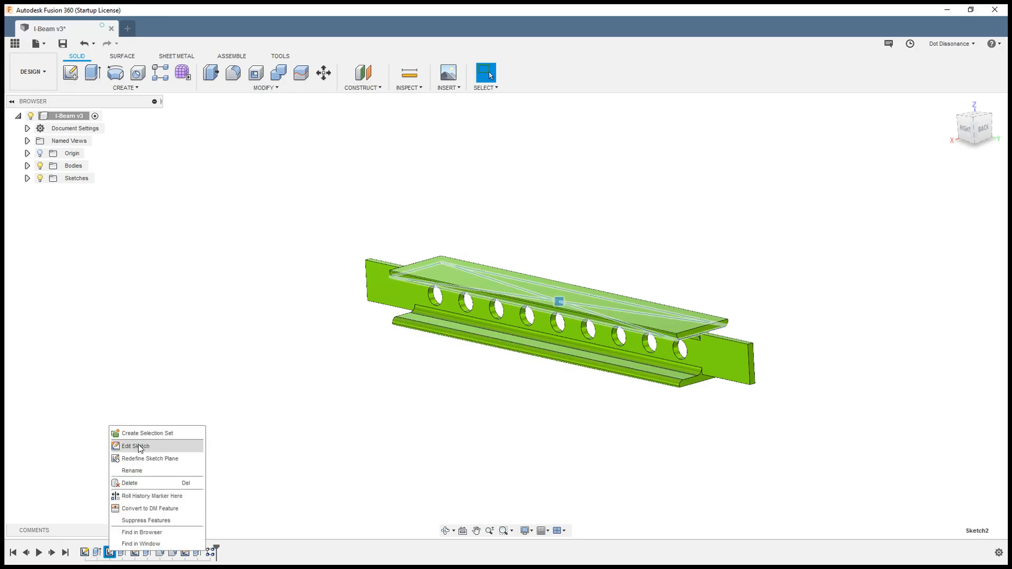
pyautogui.click(138, 444)
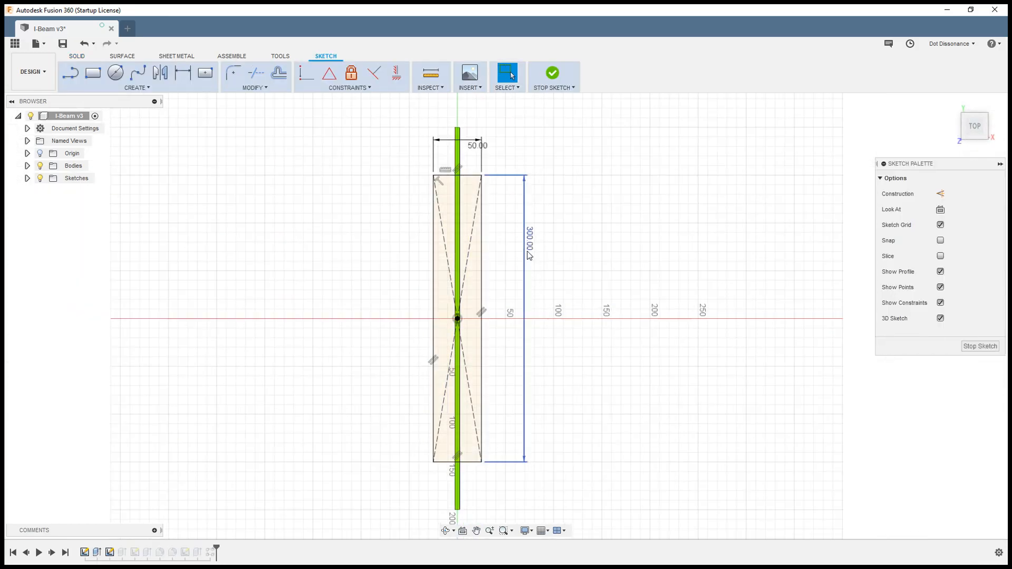
pyautogui.doubleClick(530, 238)
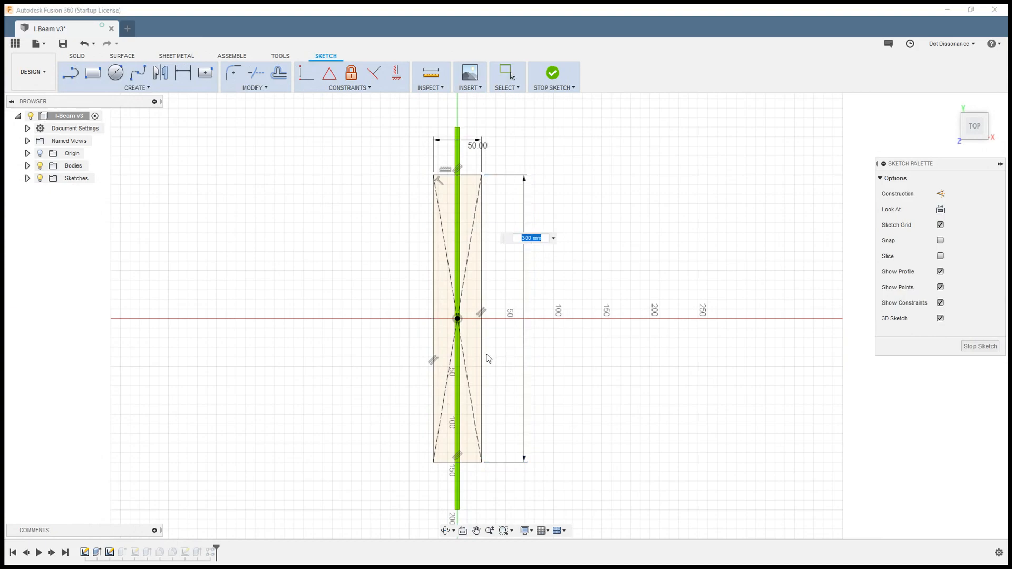
pyautogui.write('400')
pyautogui.press('Return')
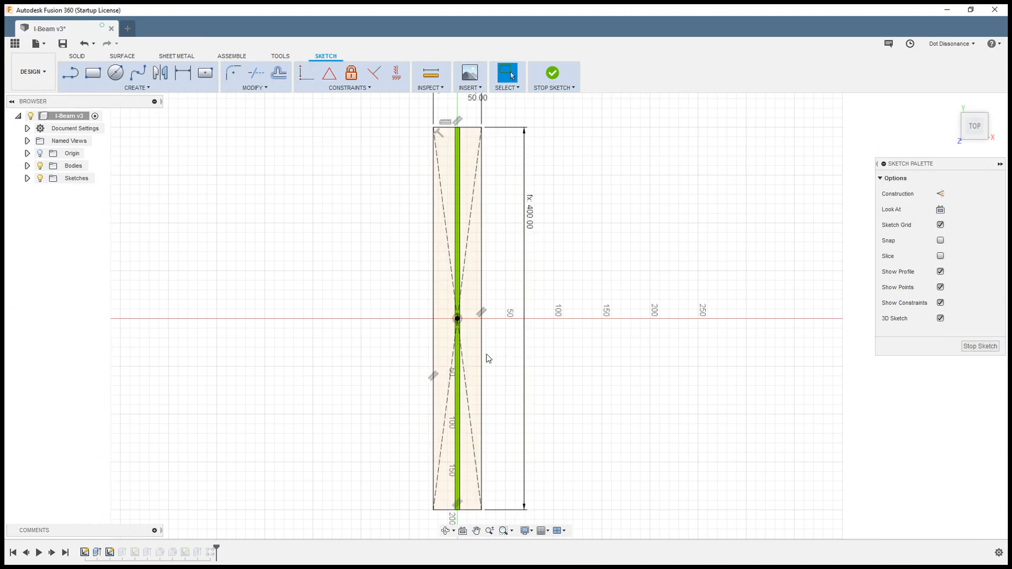
pyautogui.click(552, 74)
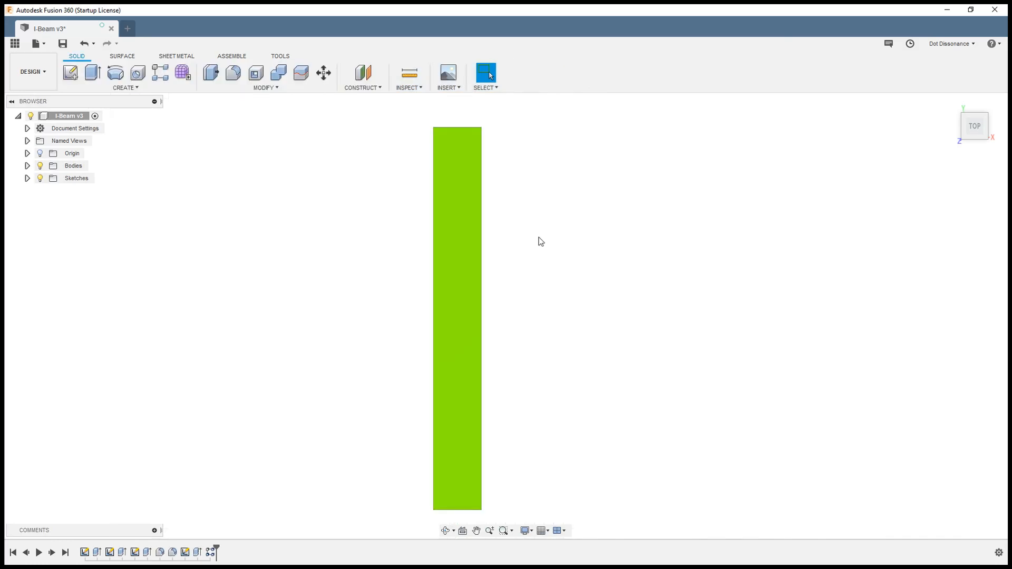
# Step: Edit Sketch3, link the bottom flange rectangle's long dimension to the Length user parameter, and finish the sketch
pyautogui.rightClick(135, 552)
pyautogui.click(161, 448)
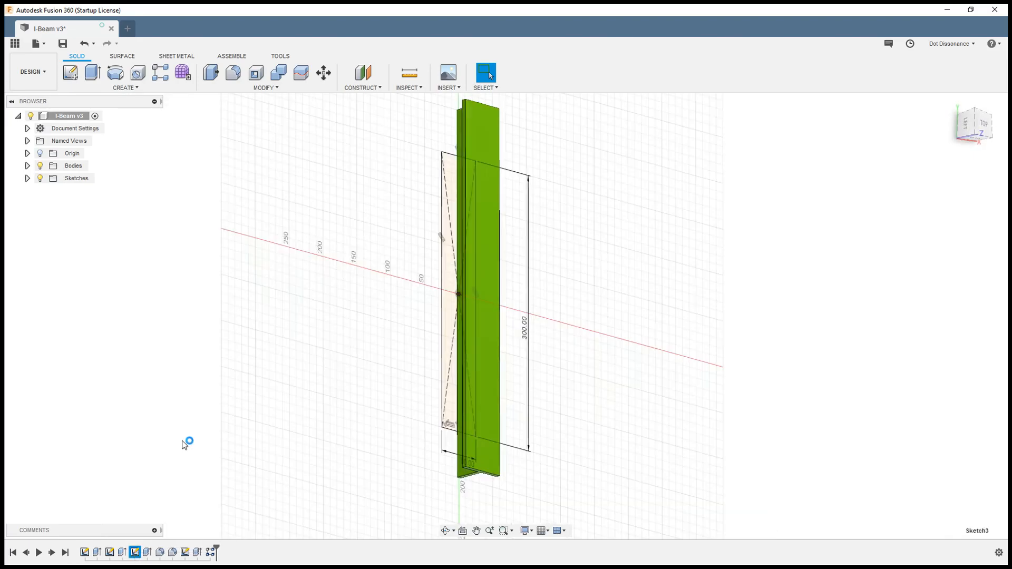
pyautogui.doubleClick(580, 303)
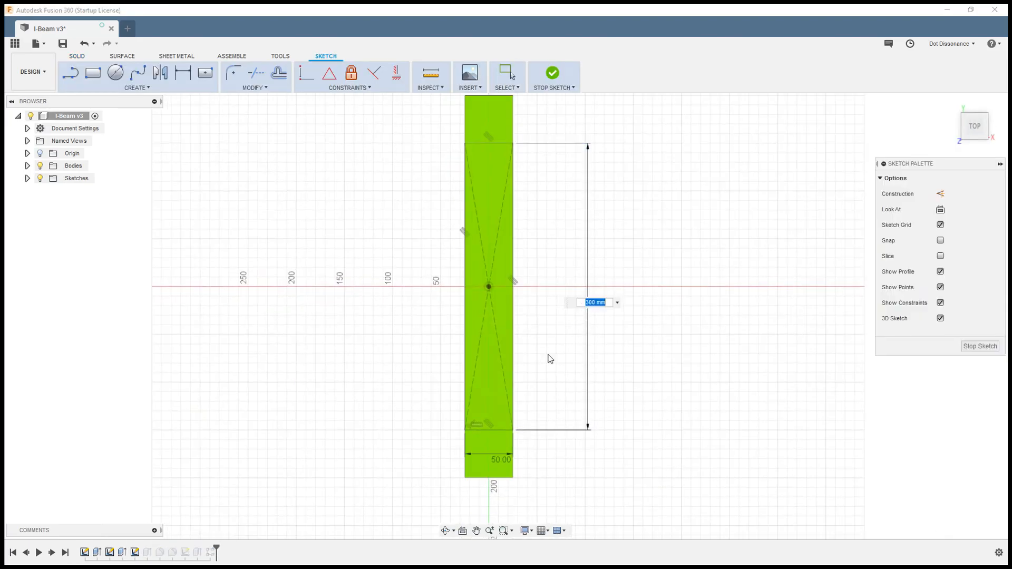
pyautogui.write('400')
pyautogui.press('Return')
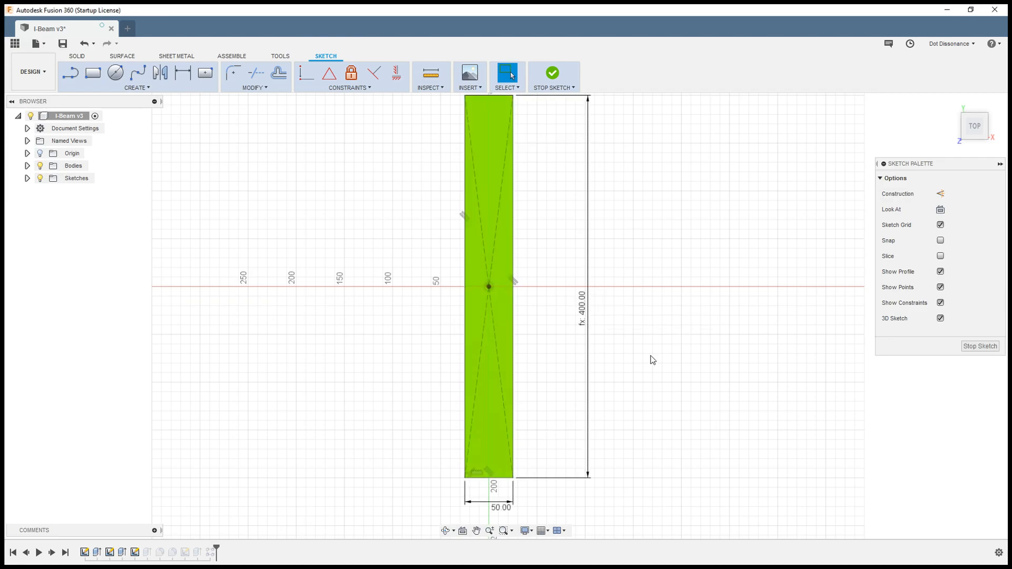
pyautogui.click(561, 79)
# Step: Examine whether the web and both flanges line up at the beam's ends
pyautogui.moveTo(476, 479)
pyautogui.keyDown('shift'); pyautogui.mouseDown(button='middle')
pyautogui.moveTo(526, 402)
pyautogui.moveTo(548, 454)
pyautogui.moveTo(524, 427)
pyautogui.moveTo(674, 201)
pyautogui.moveTo(690, 232)
pyautogui.mouseUp(button='middle'); pyautogui.keyUp('shift')
pyautogui.press('Escape')
pyautogui.scroll(-2, 580, 198)
pyautogui.scroll(1, 511, 386)
pyautogui.scroll(2, 409, 158)
pyautogui.scroll(-2, 453, 239)
pyautogui.keyDown('shift'); pyautogui.moveTo(453, 240); pyautogui.dragTo(429, 289, button='middle'); pyautogui.keyUp('shift')
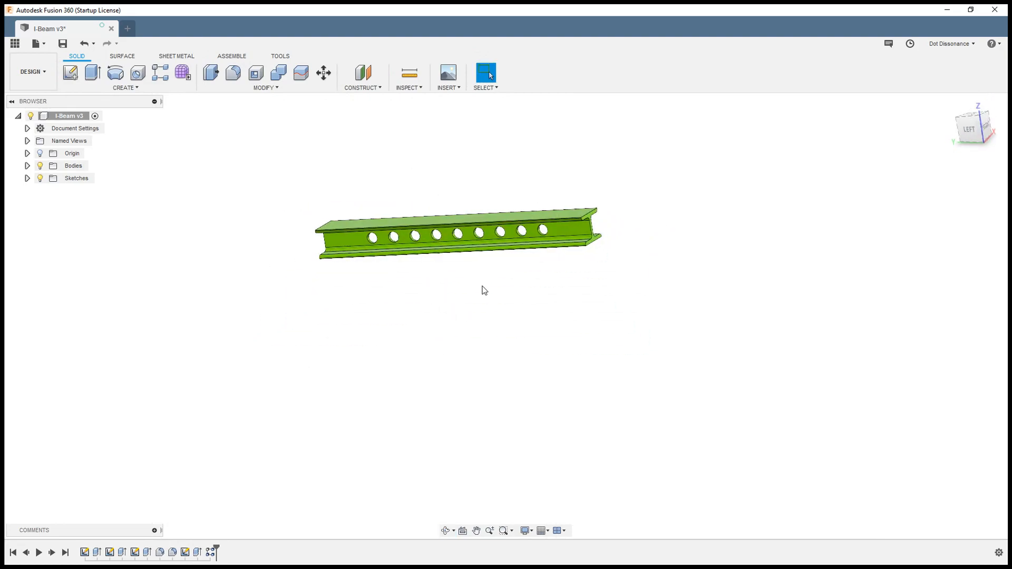
# Step: Test the Length user parameter at 600 mm and at 200 mm, keeping the beam in view below the parameter table
pyautogui.moveTo(501, 199); pyautogui.dragTo(512, 357, button='middle')
pyautogui.click(295, 87)
pyautogui.click(236, 315)
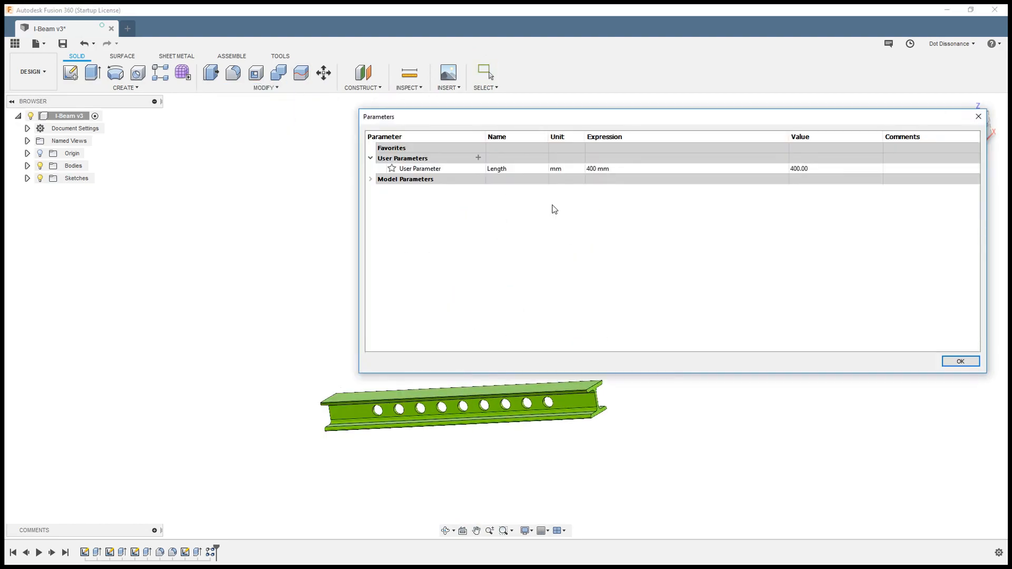
pyautogui.click(602, 168)
pyautogui.write('600')
pyautogui.press('Return')
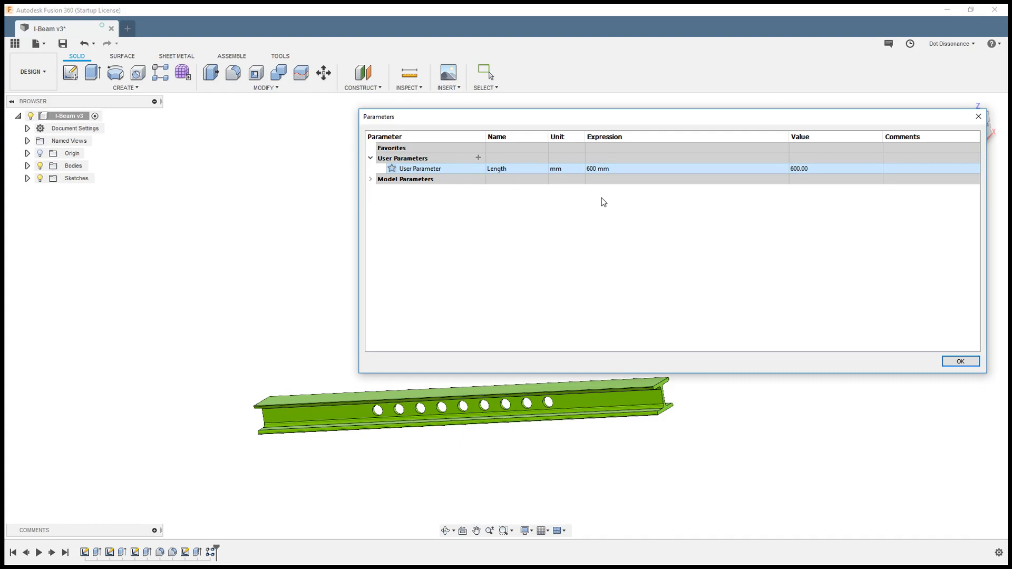
pyautogui.doubleClick(598, 170)
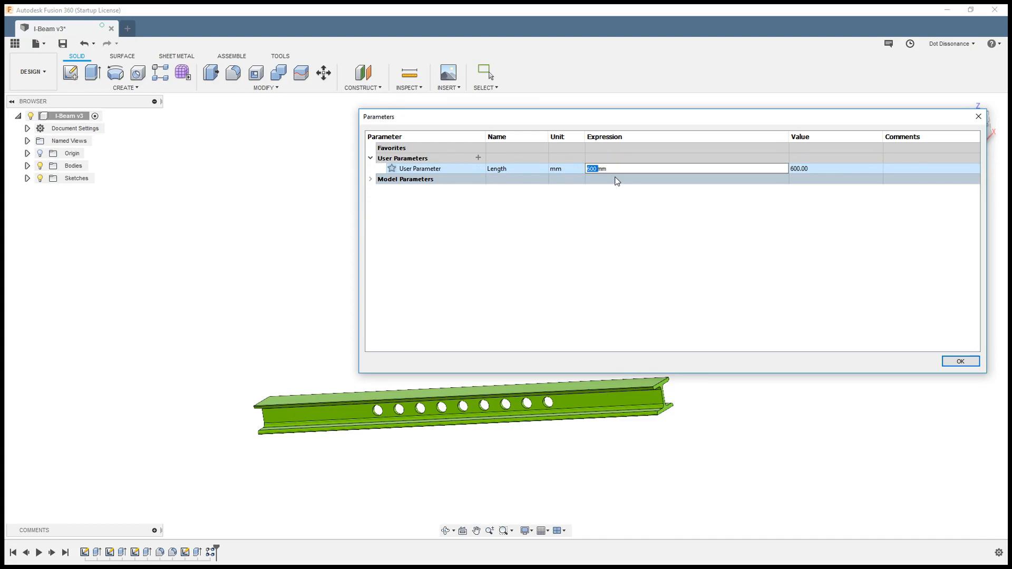
pyautogui.write('200')
pyautogui.press('Return')
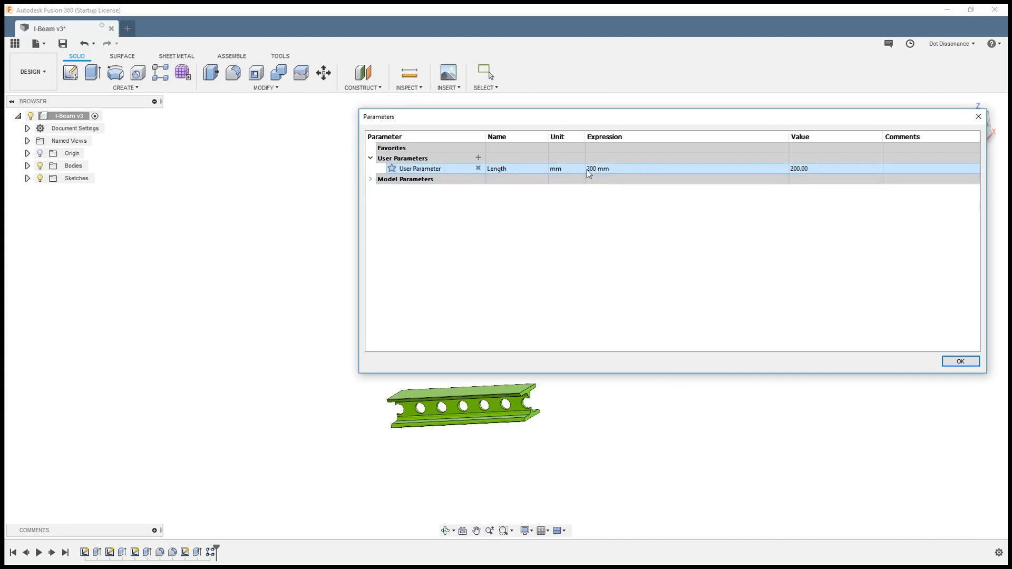
# Step: Set the Length user parameter to 500 mm and close the parameter table
pyautogui.click(593, 172)
pyautogui.moveTo(592, 172); pyautogui.dragTo(590, 179)
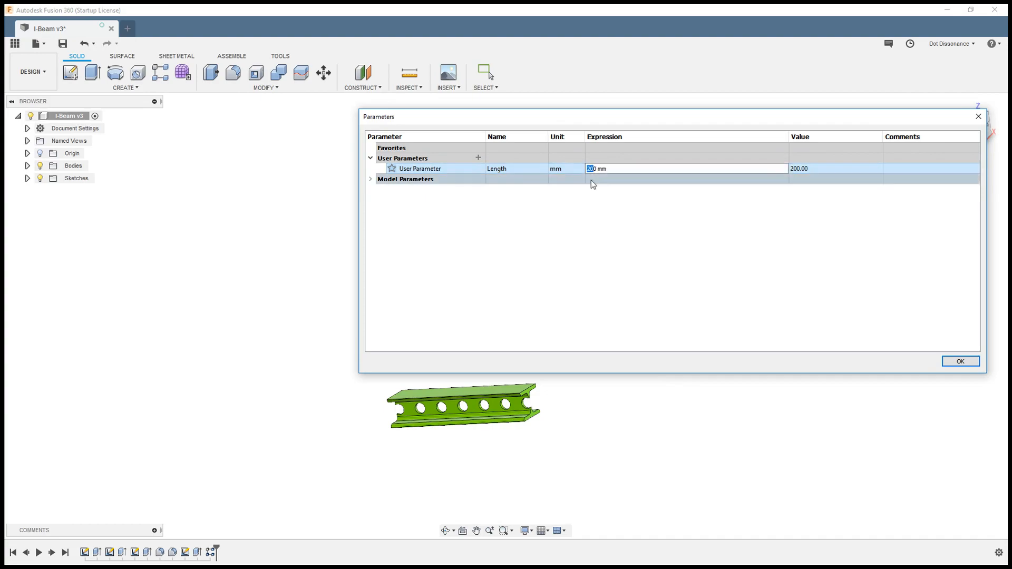
pyautogui.write('50')
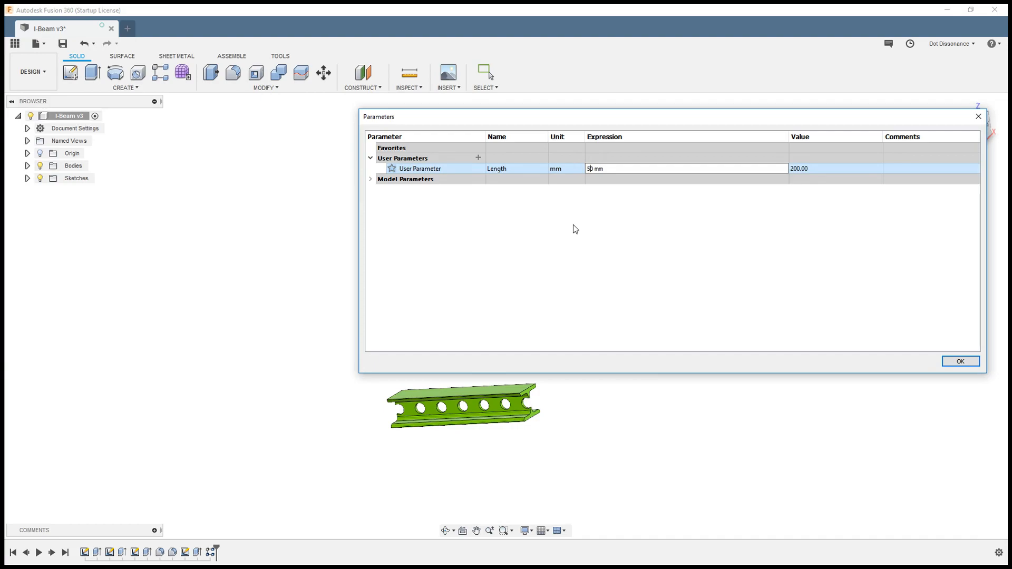
pyautogui.press('Return')
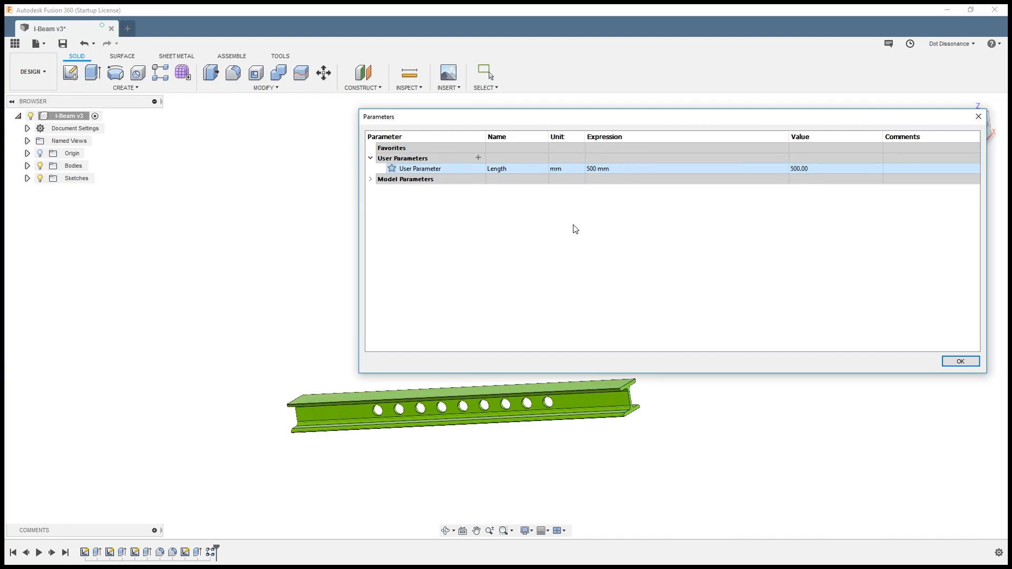
pyautogui.click(961, 362)
# Step: Examine the resized beam's flanges, web and row of holes from several angles
pyautogui.keyDown('shift'); pyautogui.moveTo(659, 343); pyautogui.dragTo(634, 302, button='middle'); pyautogui.keyUp('shift')
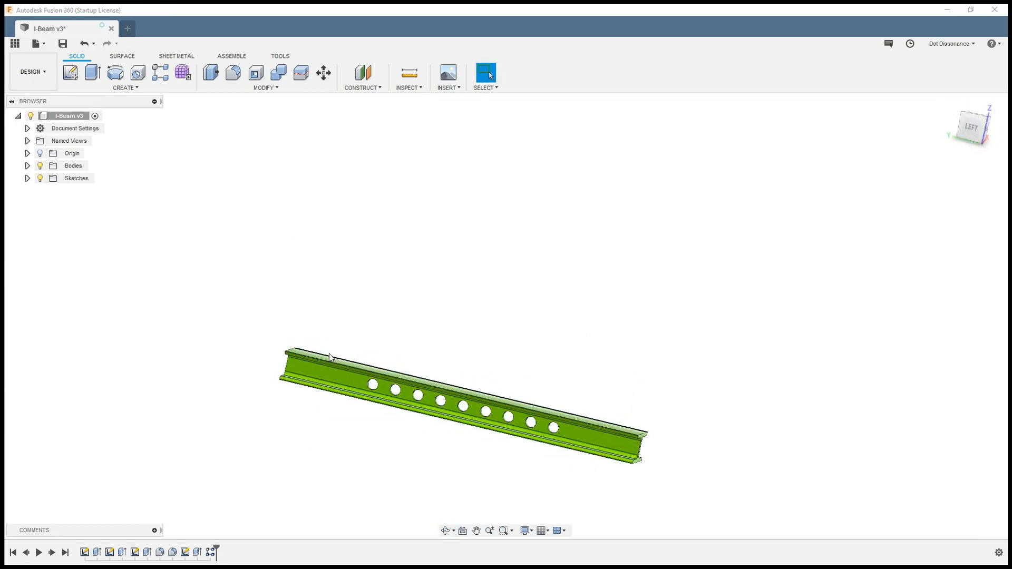
pyautogui.moveTo(541, 316); pyautogui.dragTo(537, 317)
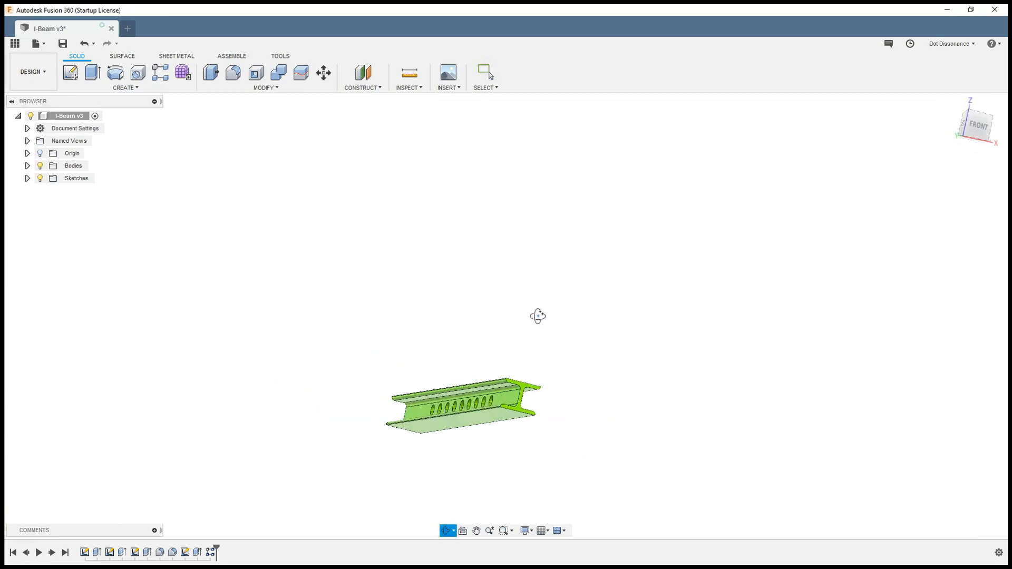
pyautogui.press('Escape')
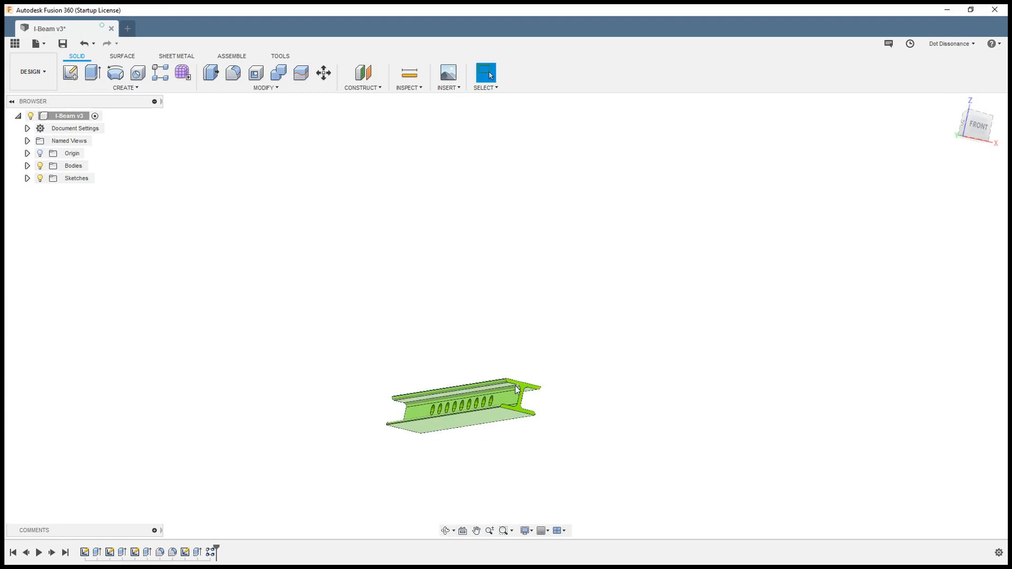
pyautogui.keyDown('shift'); pyautogui.moveTo(508, 320); pyautogui.dragTo(575, 294, button='middle'); pyautogui.keyUp('shift')
pyautogui.keyDown('shift'); pyautogui.moveTo(527, 396); pyautogui.dragTo(559, 398, button='middle'); pyautogui.keyUp('shift')
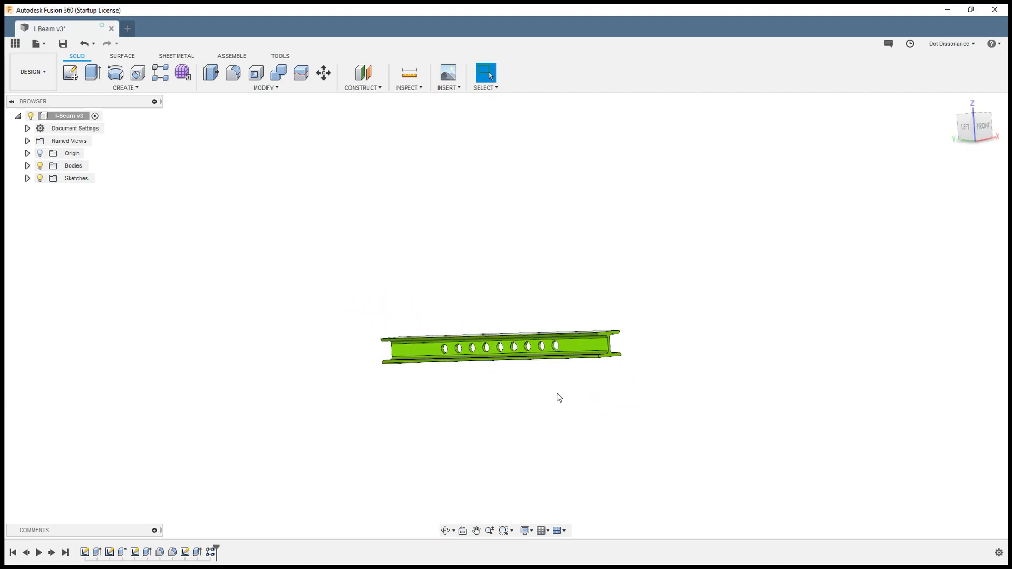
pyautogui.keyDown('shift'); pyautogui.moveTo(590, 283); pyautogui.dragTo(535, 243, button='middle'); pyautogui.keyUp('shift')
# Step: Add a user parameter named Flange_Top in mm with the expression 60
pyautogui.click(271, 88)
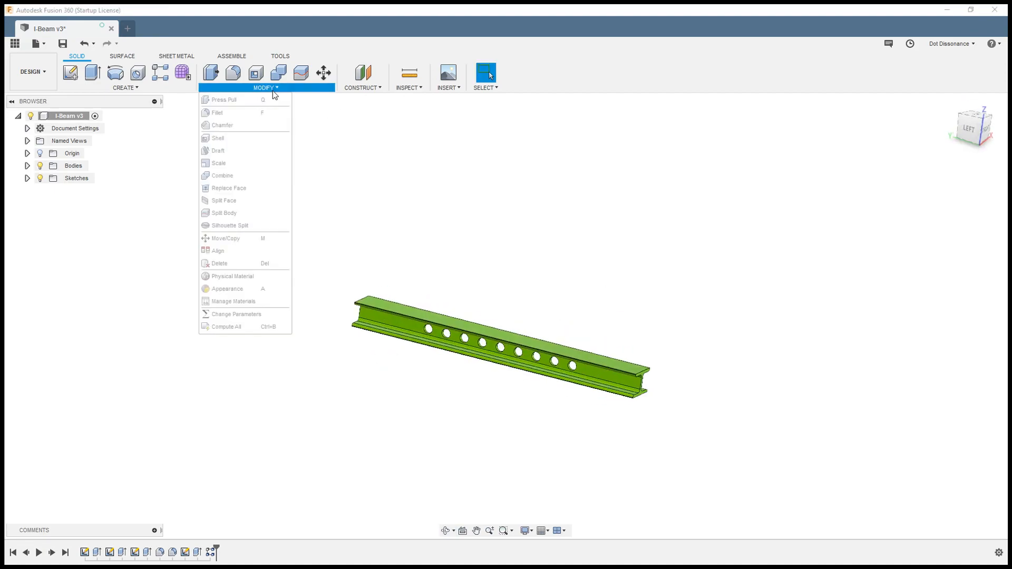
pyautogui.click(248, 312)
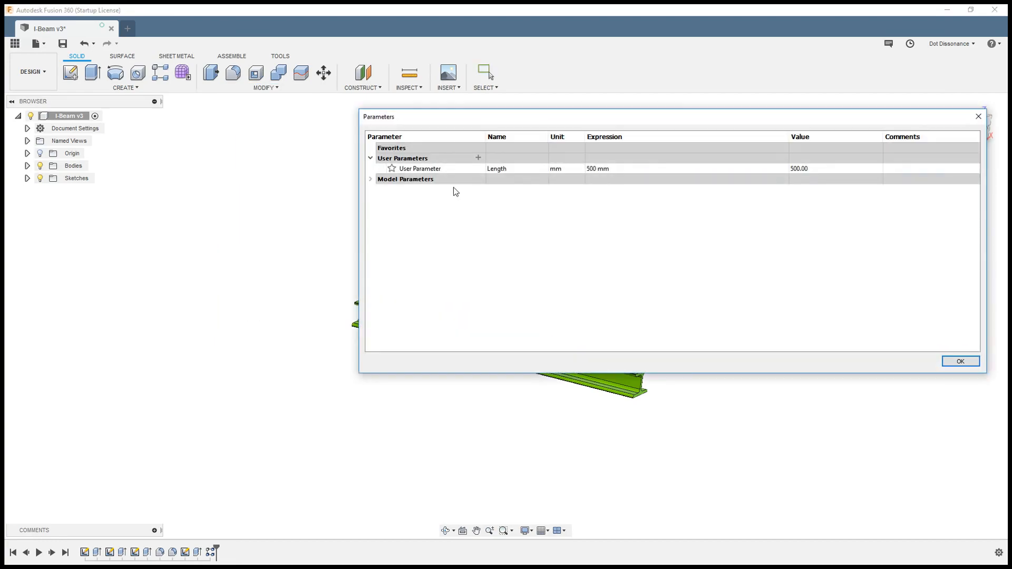
pyautogui.click(478, 158)
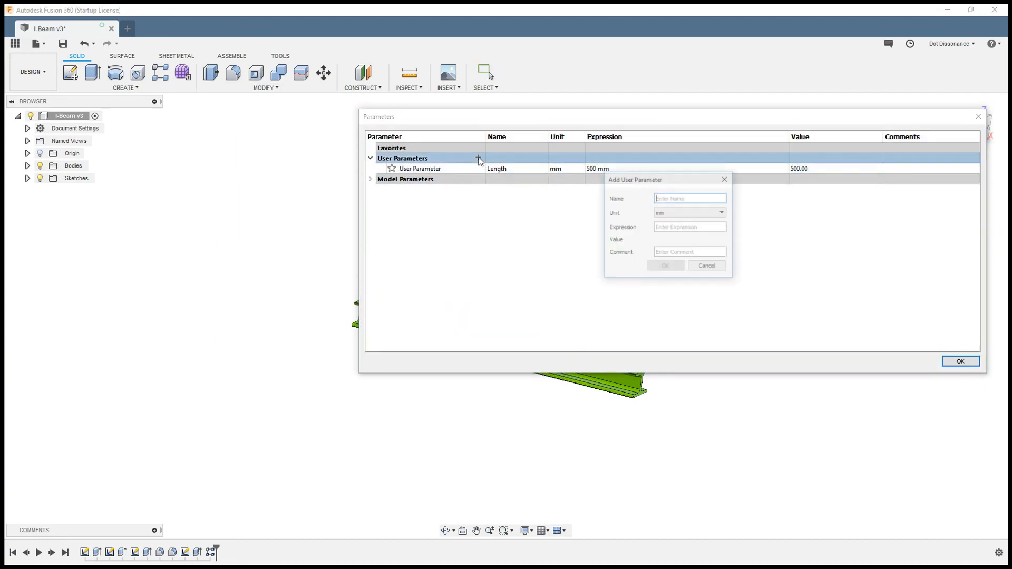
pyautogui.write('Flange_Top')
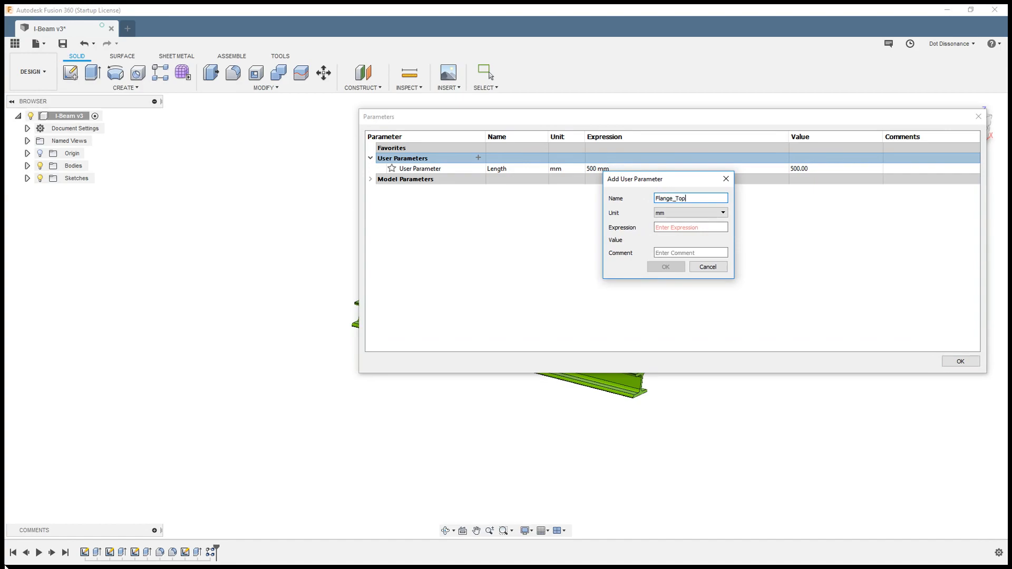
pyautogui.press('Tab')
pyautogui.press('Tab')
pyautogui.write('60')
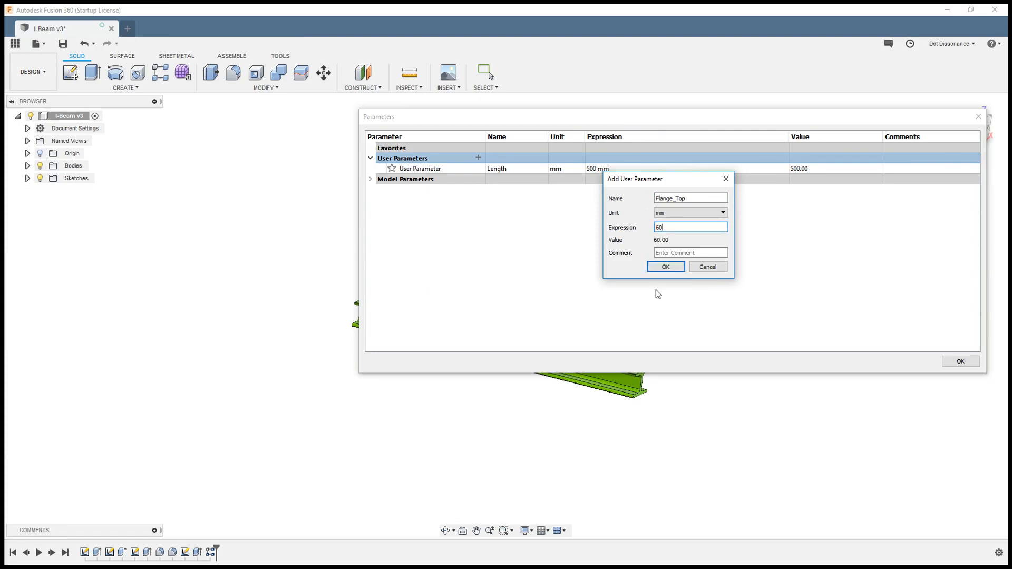
pyautogui.click(665, 267)
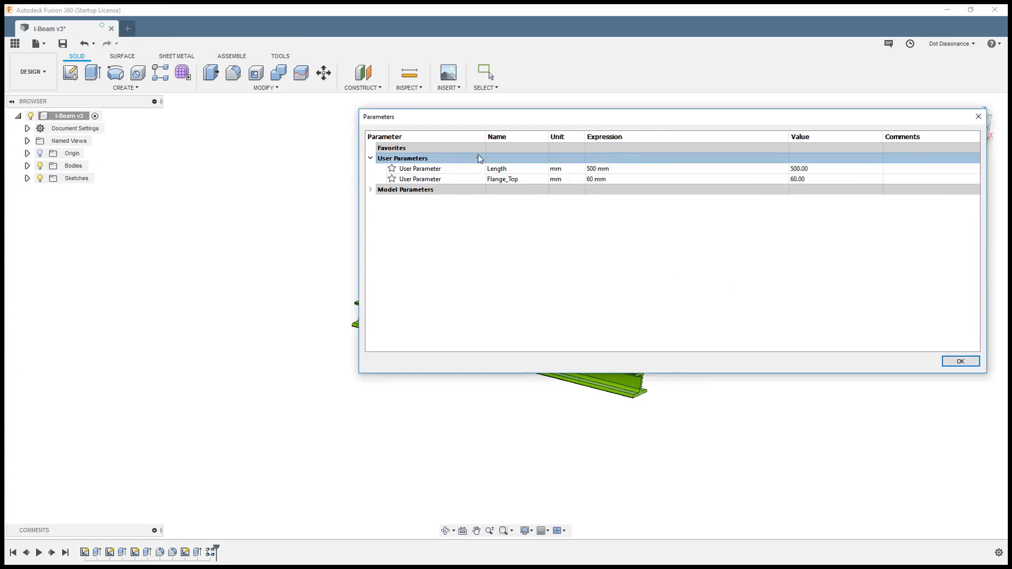
# Step: Add a user parameter named Flange_Bottom in mm with the expression 80, and close the parameter table
pyautogui.click(478, 157)
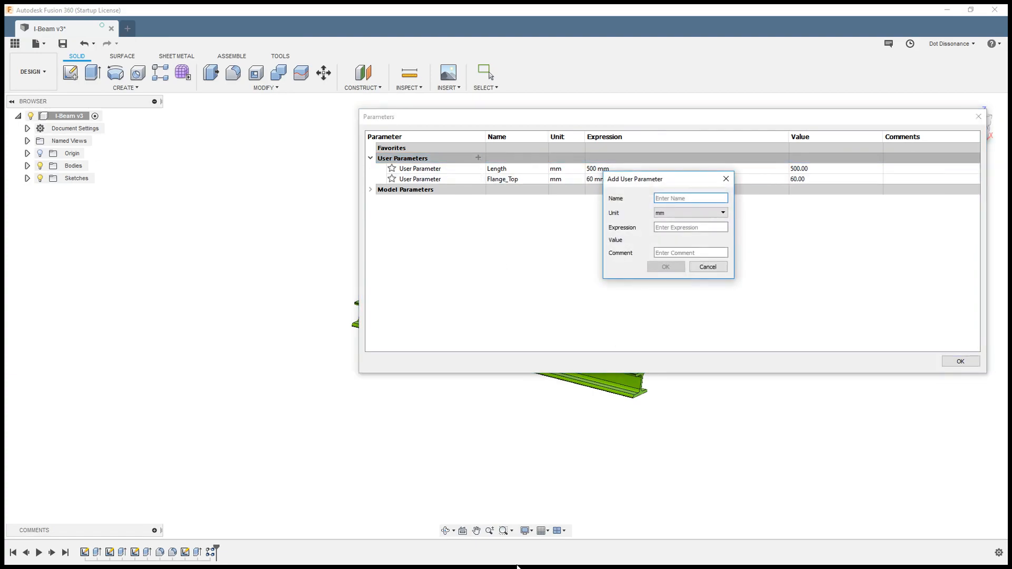
pyautogui.write('Flange_Bottom')
pyautogui.click(677, 228)
pyautogui.write('80')
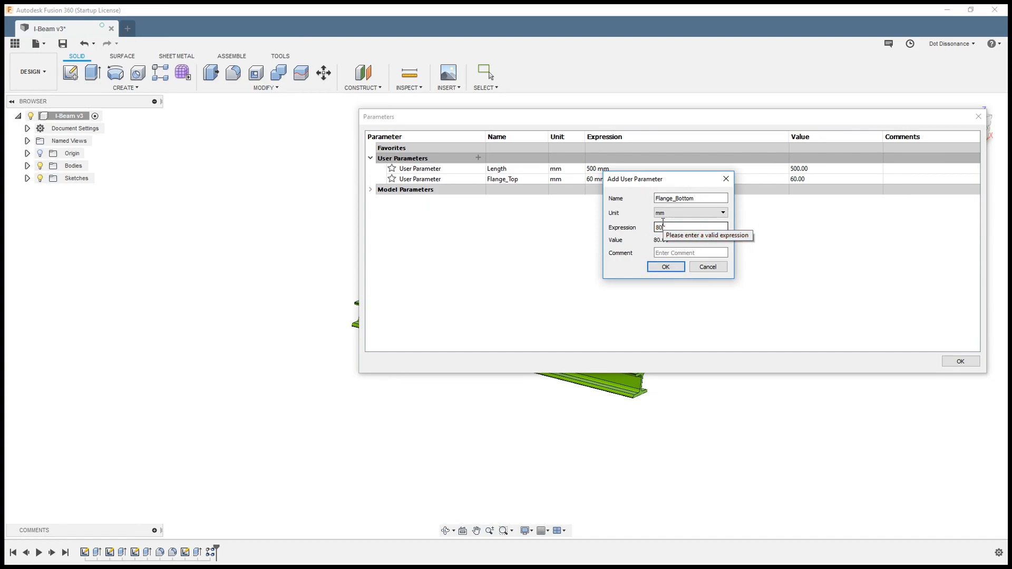
pyautogui.click(666, 267)
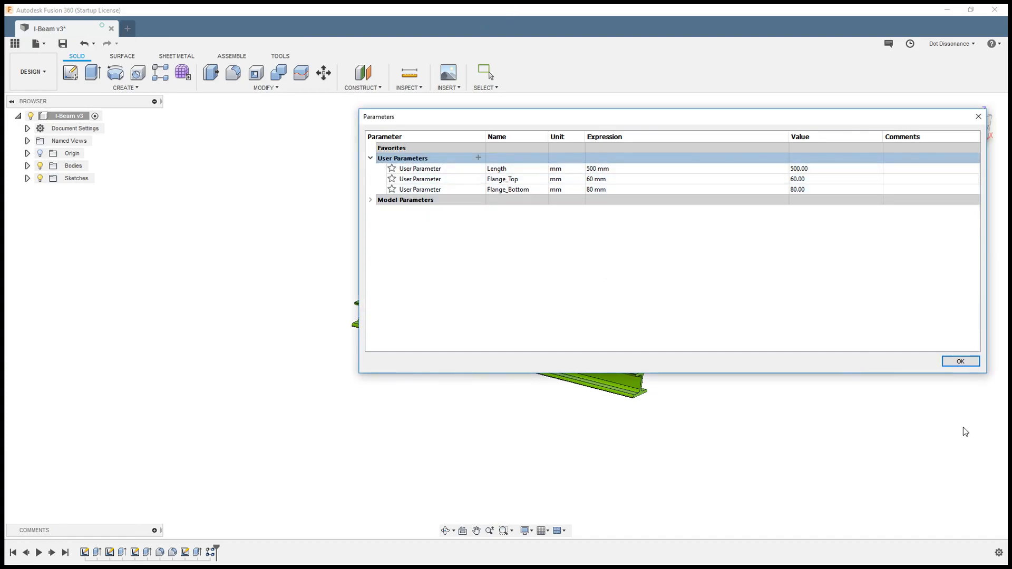
pyautogui.click(956, 365)
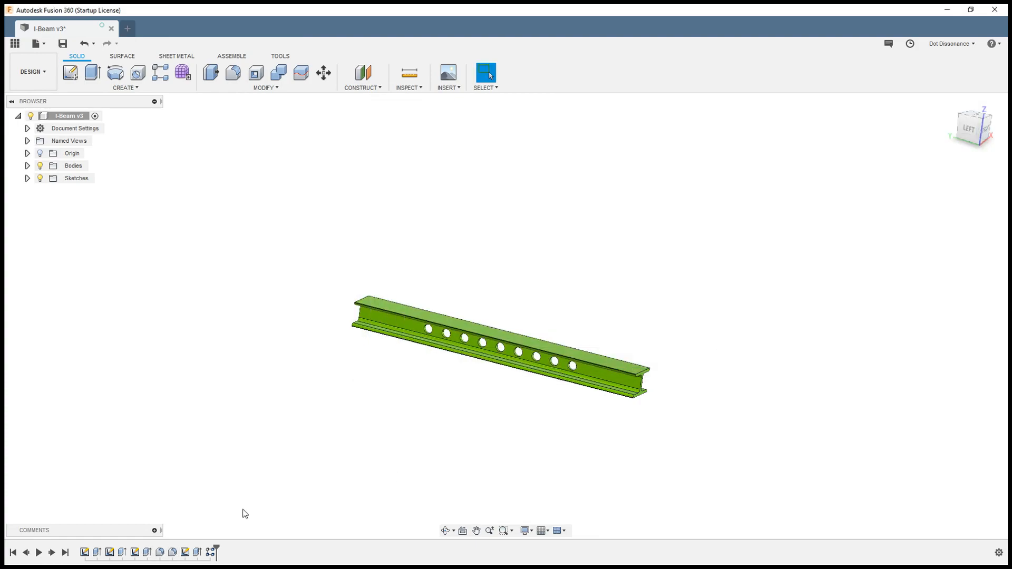
# Step: Edit the top flange's sketch, set its width dimension to the Flange_Top parameter, and finish the sketch
pyautogui.moveTo(614, 393); pyautogui.dragTo(601, 375)
pyautogui.press('Escape')
pyautogui.keyDown('shift'); pyautogui.moveTo(600, 375); pyautogui.dragTo(230, 461, button='middle'); pyautogui.keyUp('shift')
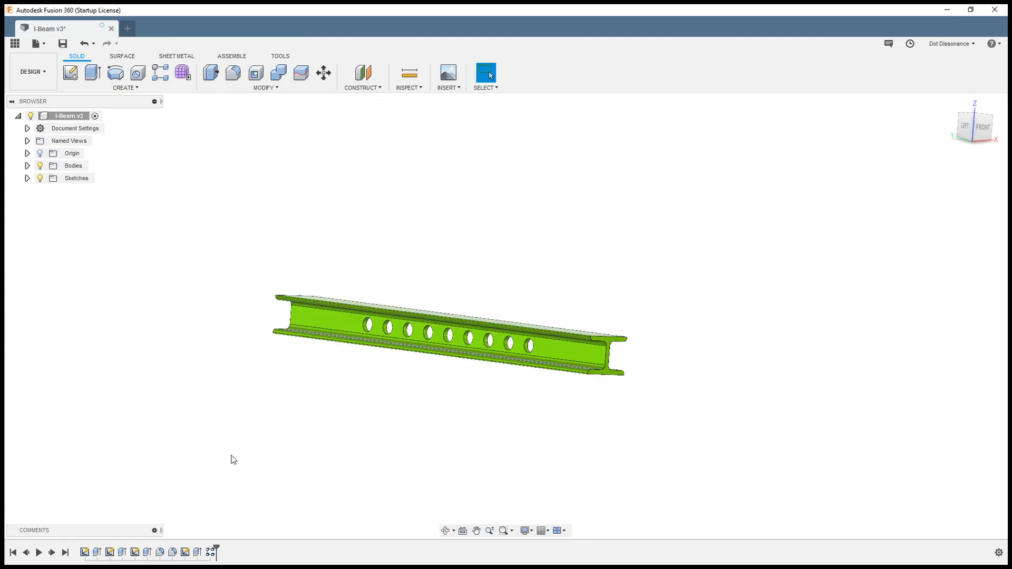
pyautogui.click(123, 553)
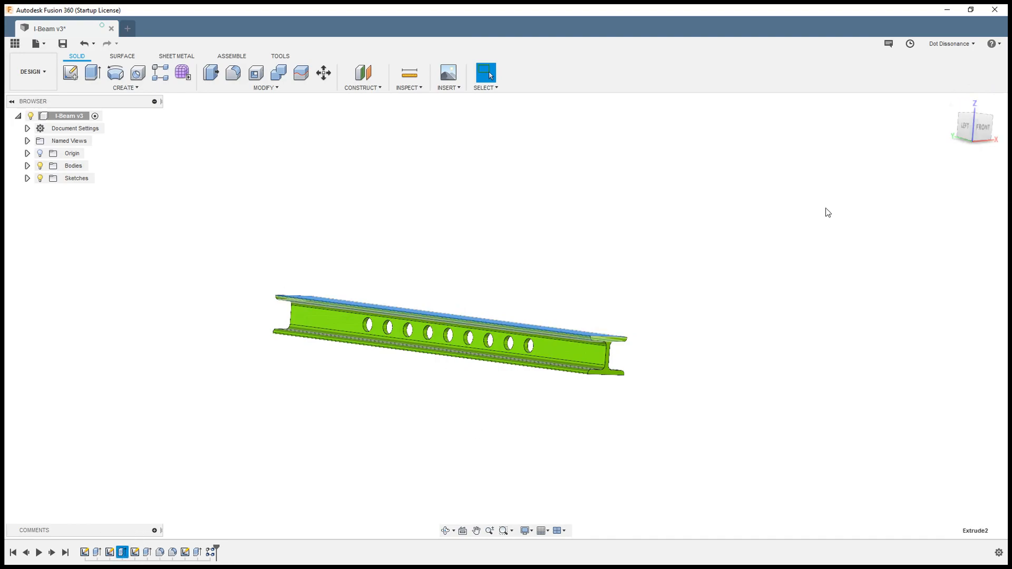
pyautogui.rightClick(110, 553)
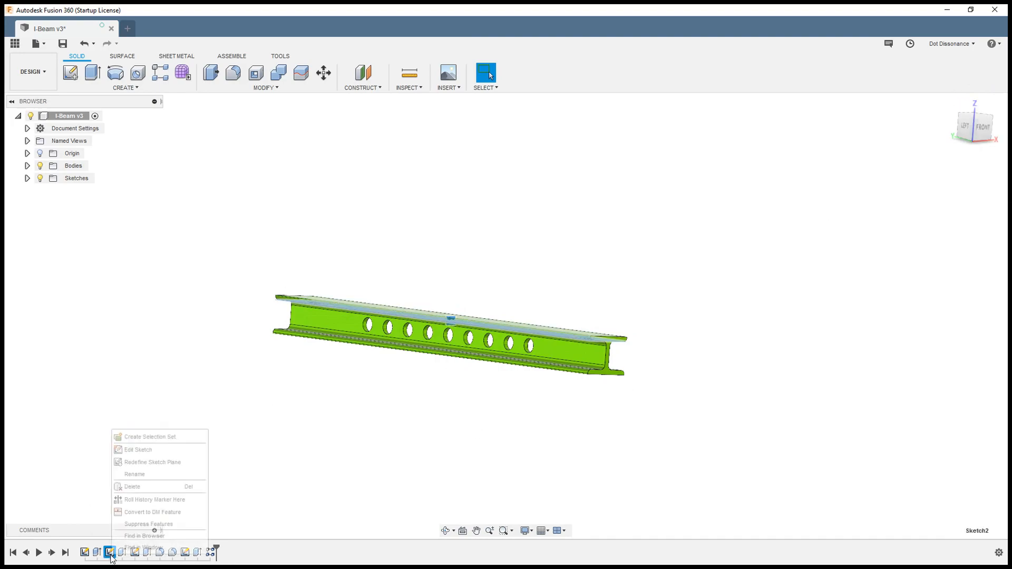
pyautogui.click(136, 449)
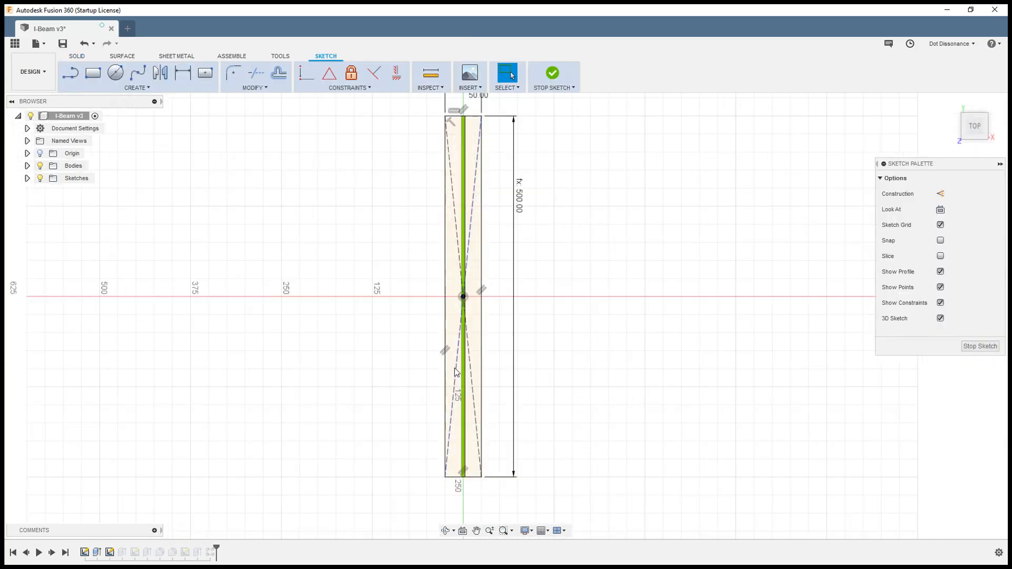
pyautogui.scroll(5, 495, 146)
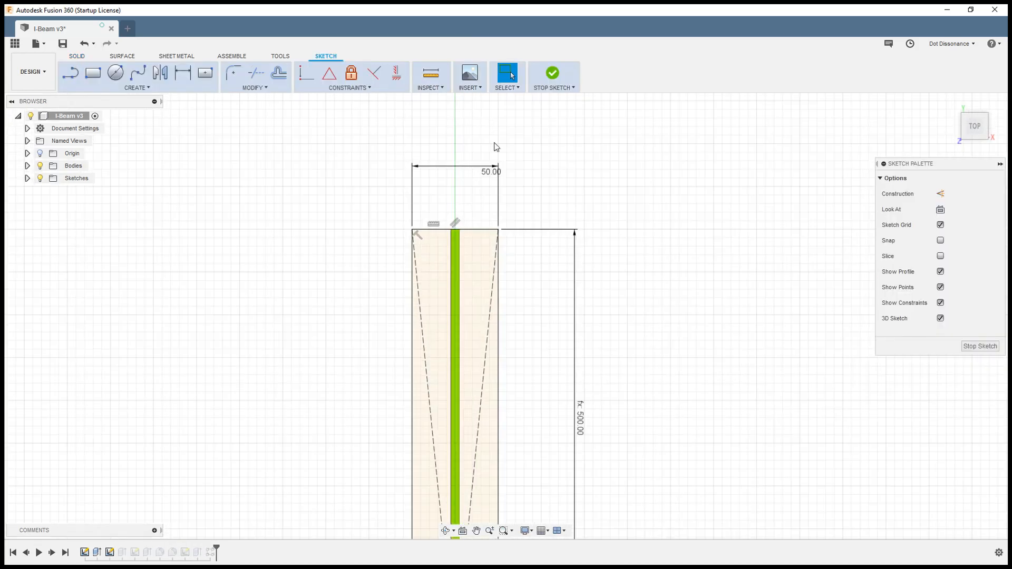
pyautogui.doubleClick(491, 173)
pyautogui.write('f')
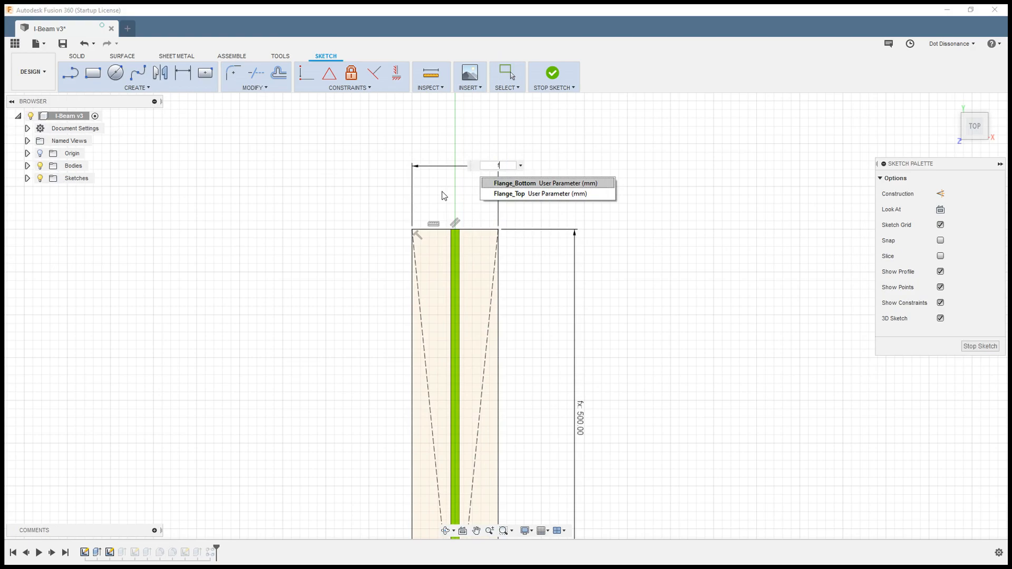
pyautogui.click(524, 194)
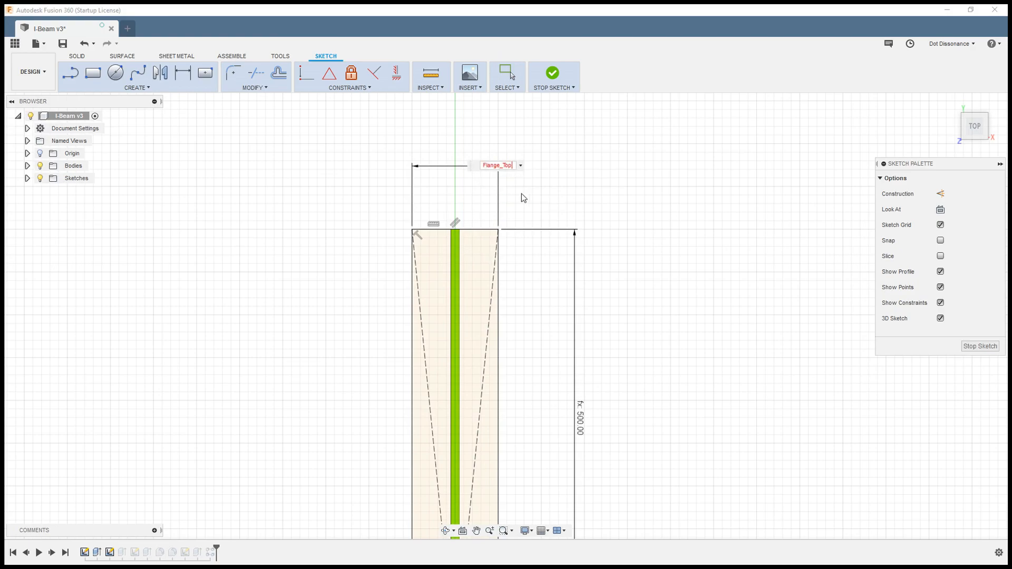
pyautogui.press('Return')
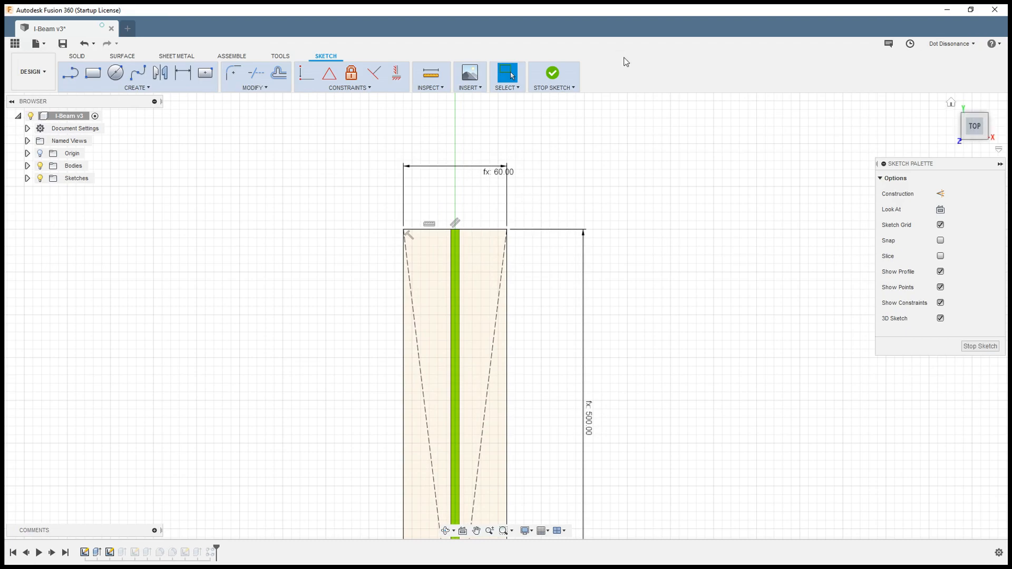
pyautogui.click(552, 72)
# Step: Edit the bottom flange's sketch, set its width dimension to the Flange_Bottom parameter, and finish the sketch
pyautogui.moveTo(506, 301)
pyautogui.keyDown('shift'); pyautogui.mouseDown(button='middle')
pyautogui.moveTo(587, 191)
pyautogui.moveTo(560, 228)
pyautogui.moveTo(537, 219)
pyautogui.moveTo(574, 225)
pyautogui.mouseUp(button='middle'); pyautogui.keyUp('shift')
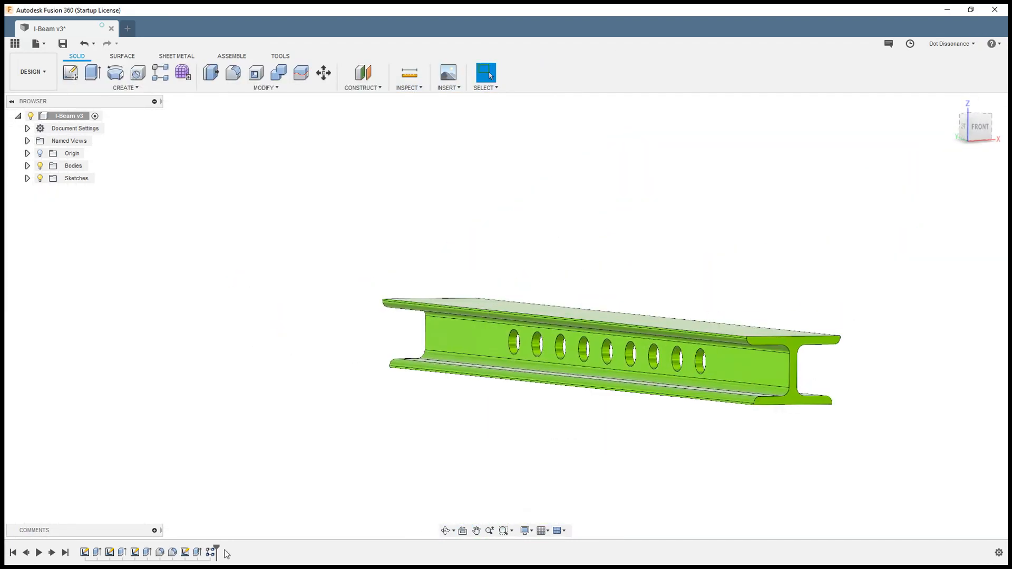
pyautogui.rightClick(136, 552)
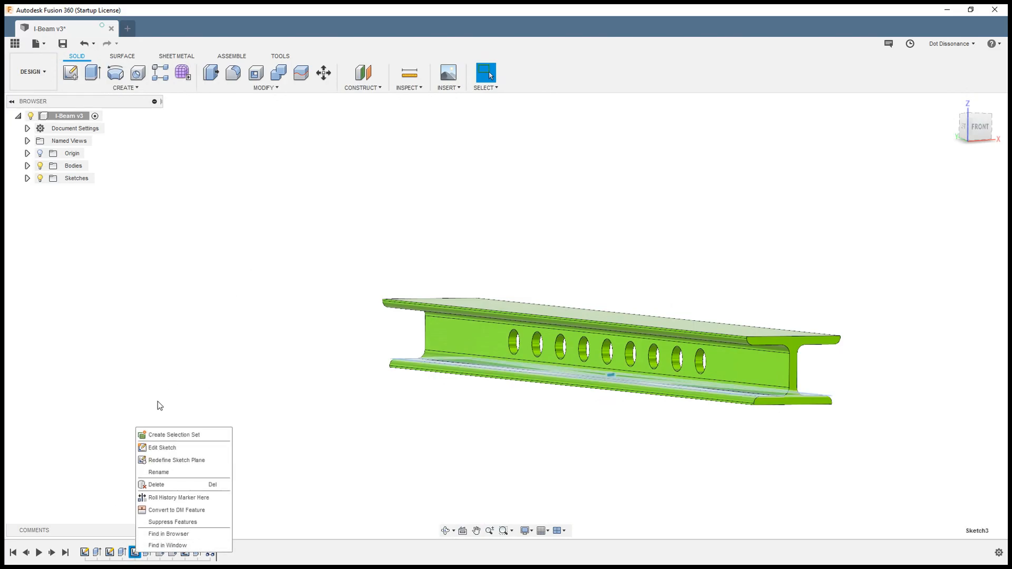
pyautogui.click(158, 448)
pyautogui.scroll(-5, 454, 158)
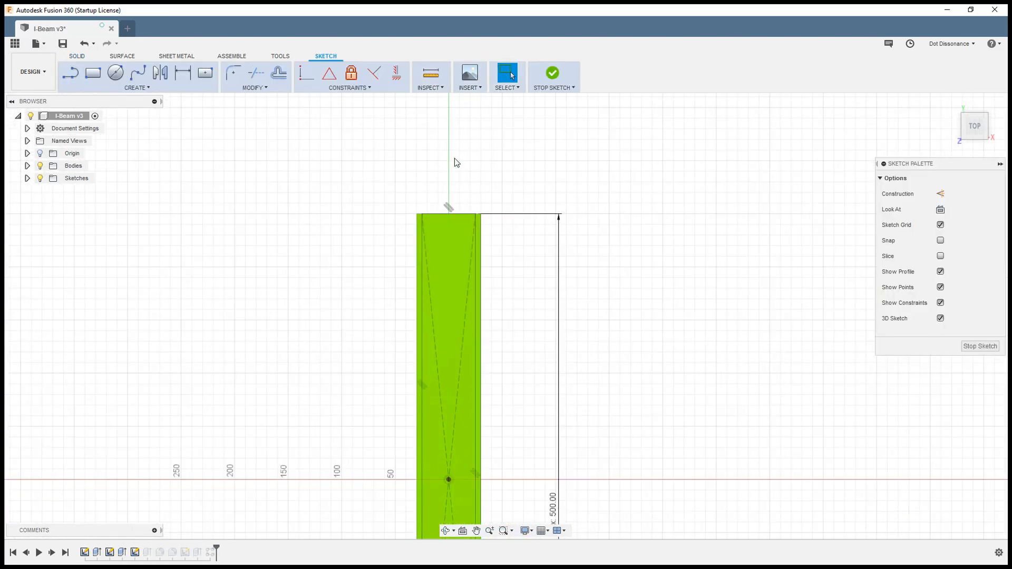
pyautogui.scroll(5, 460, 509)
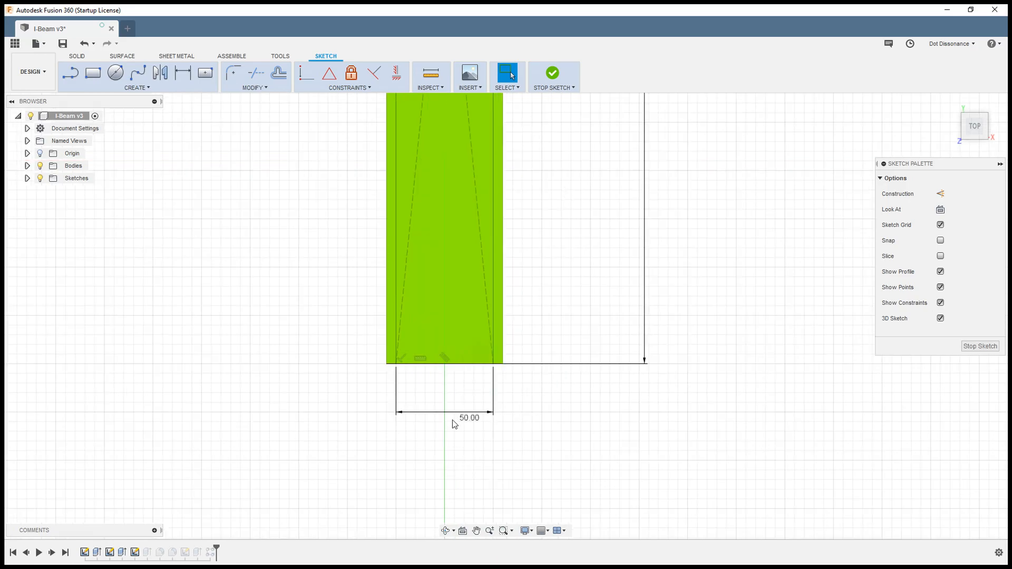
pyautogui.doubleClick(468, 419)
pyautogui.write('f')
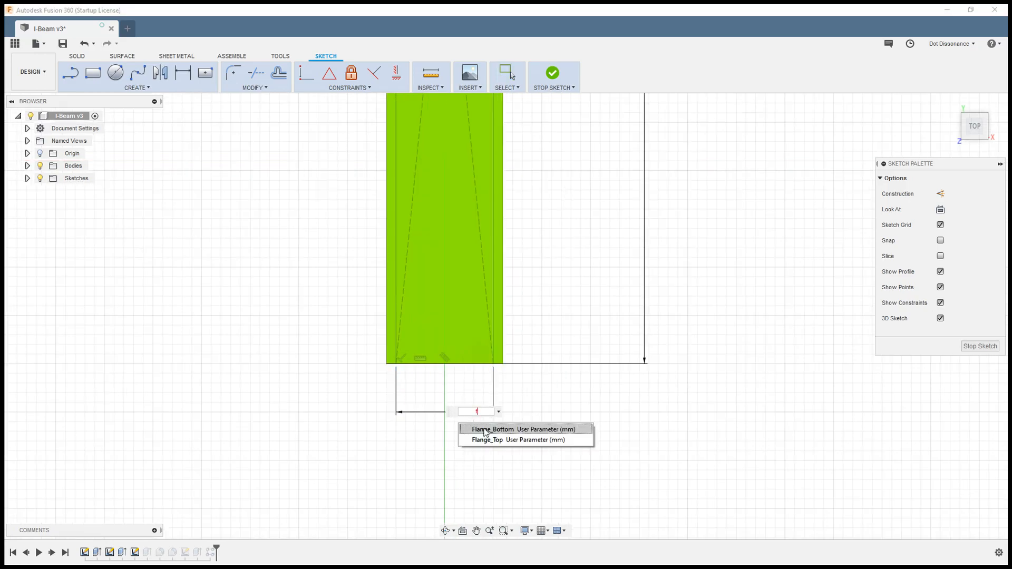
pyautogui.click(508, 429)
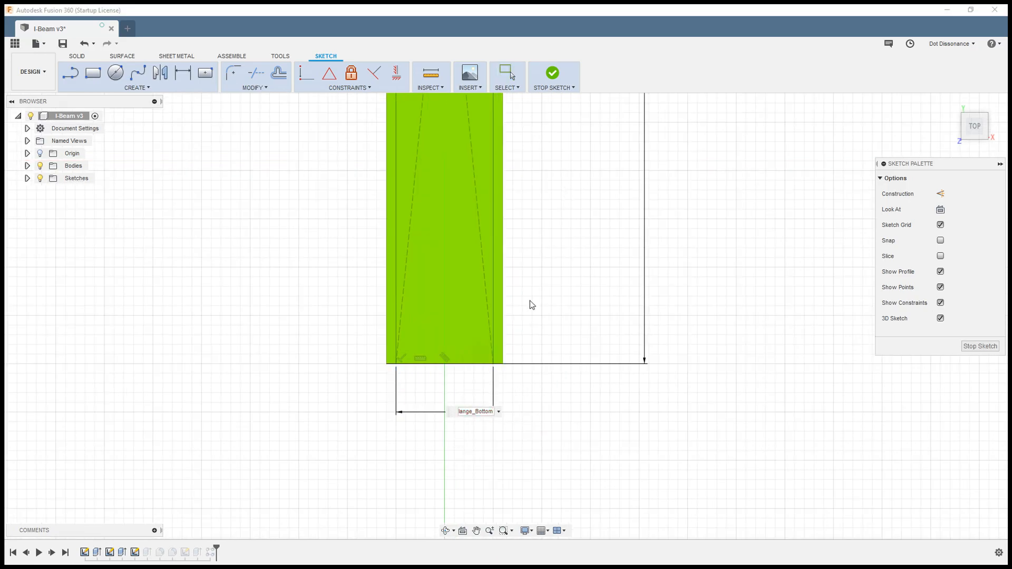
pyautogui.press('Return')
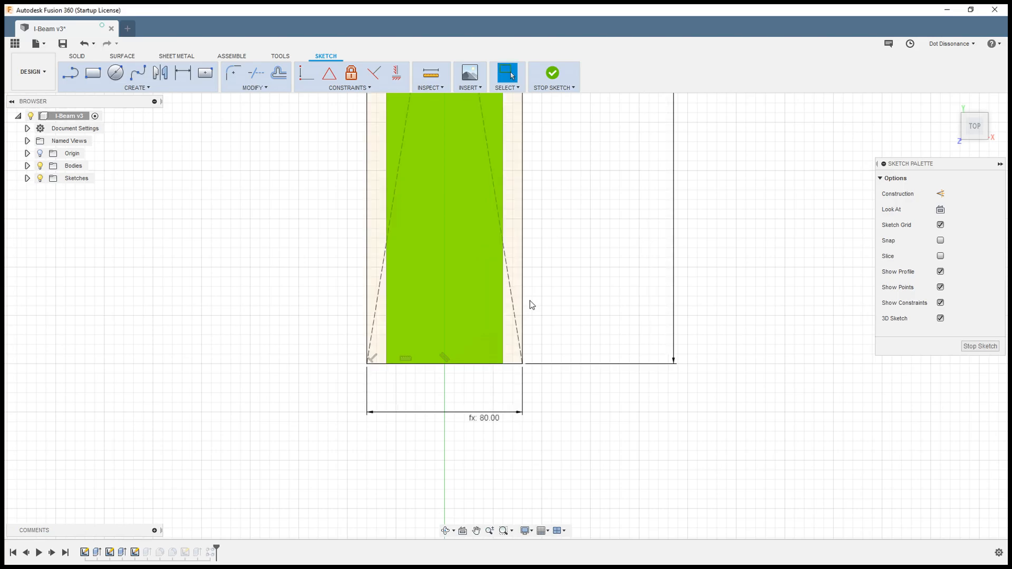
pyautogui.click(549, 74)
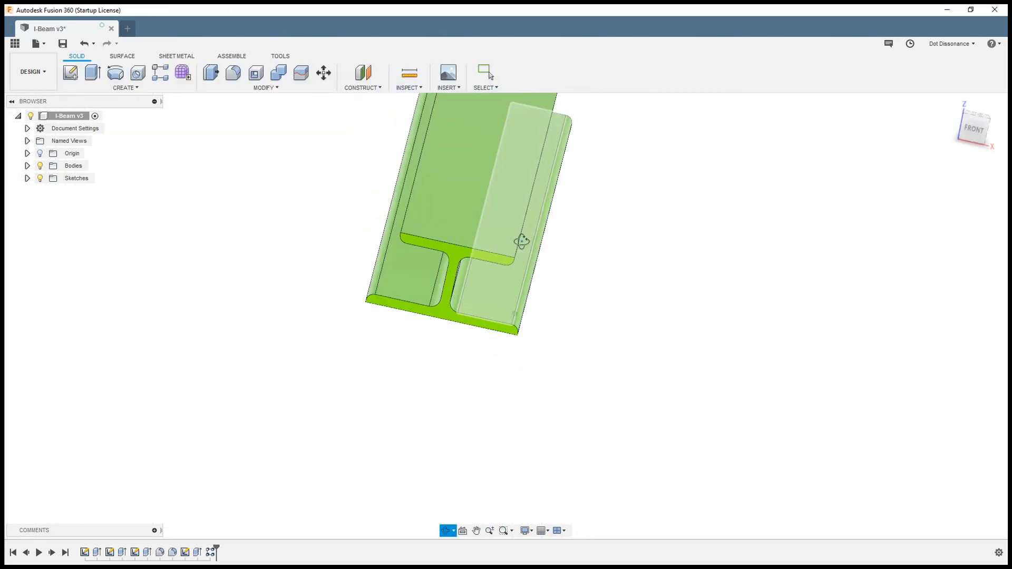
# Step: Examine the beam's top and bottom flanges, end profile and row of web holes from several angles
pyautogui.keyDown('shift'); pyautogui.moveTo(622, 391); pyautogui.dragTo(644, 397, button='middle'); pyautogui.keyUp('shift')
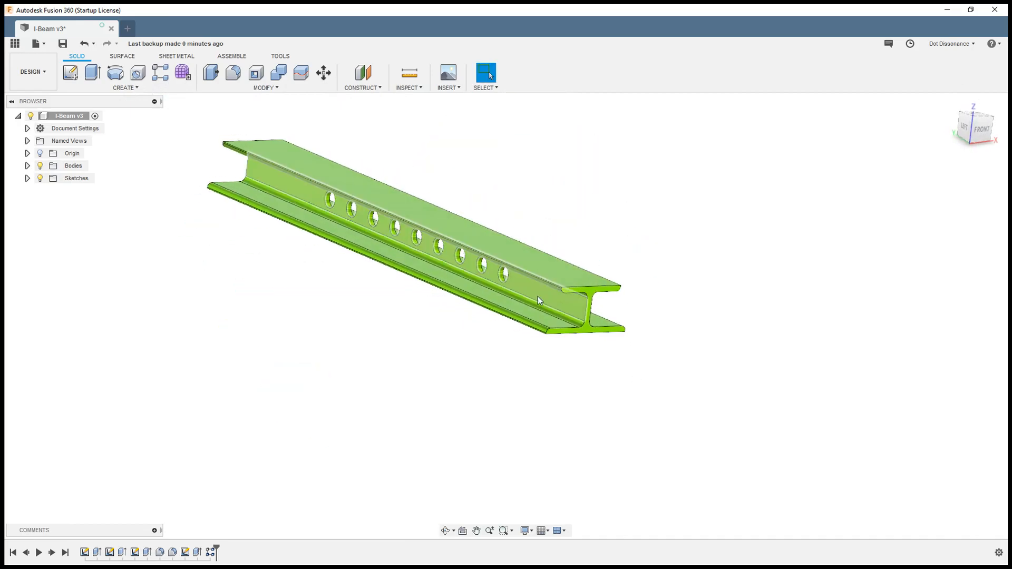
pyautogui.scroll(-1, 588, 377)
pyautogui.scroll(2, 584, 288)
pyautogui.moveTo(584, 289)
pyautogui.keyDown('shift'); pyautogui.mouseDown(button='middle')
pyautogui.moveTo(596, 271)
pyautogui.moveTo(586, 285)
pyautogui.mouseUp(button='middle'); pyautogui.keyUp('shift')
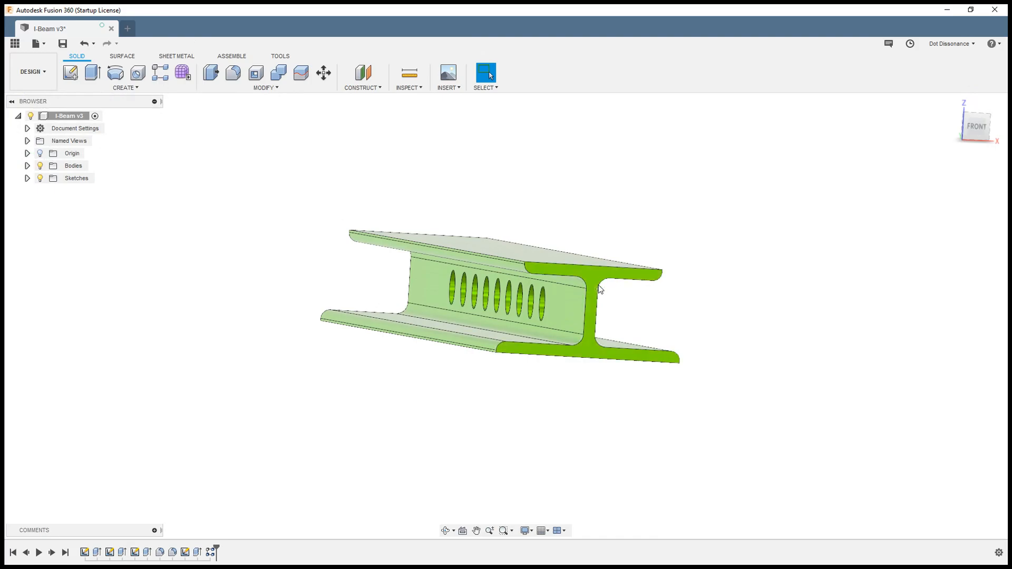
pyautogui.keyDown('shift'); pyautogui.moveTo(611, 310); pyautogui.dragTo(549, 350, button='middle'); pyautogui.keyUp('shift')
pyautogui.scroll(-6, 618, 336)
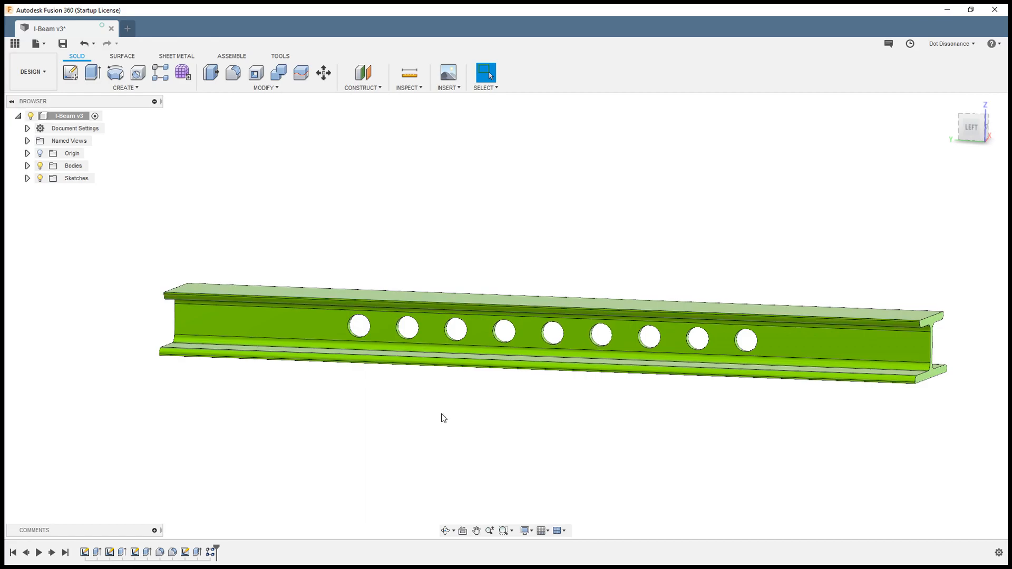
pyautogui.keyDown('shift'); pyautogui.moveTo(387, 416); pyautogui.dragTo(401, 531, button='middle'); pyautogui.keyUp('shift')
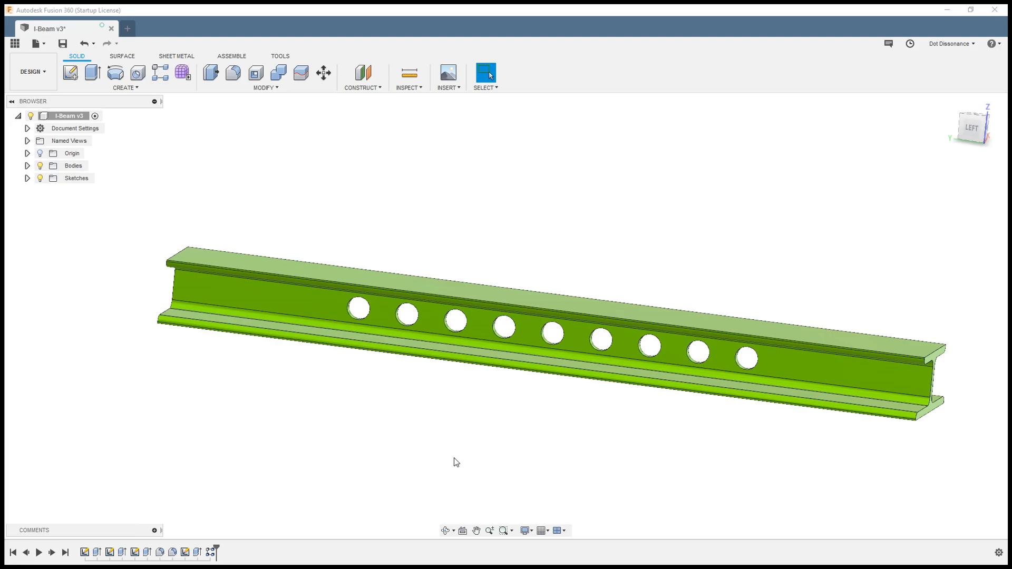
pyautogui.keyDown('shift'); pyautogui.moveTo(473, 458); pyautogui.dragTo(512, 387, button='middle'); pyautogui.keyUp('shift')
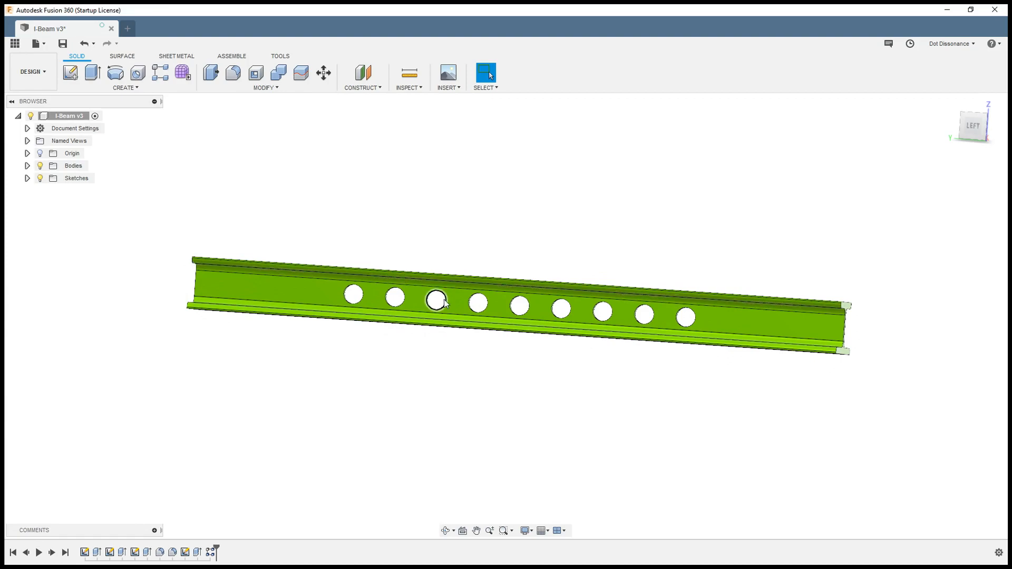
# Step: Review the quantity and distance settings of the web hole pattern, and leave them without applying changes
pyautogui.rightClick(211, 553)
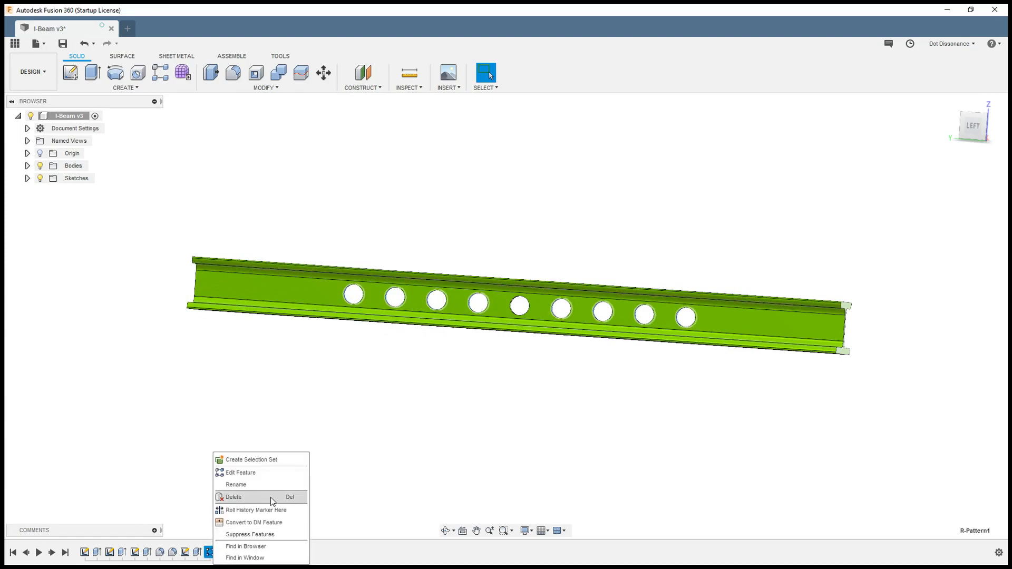
pyautogui.click(279, 472)
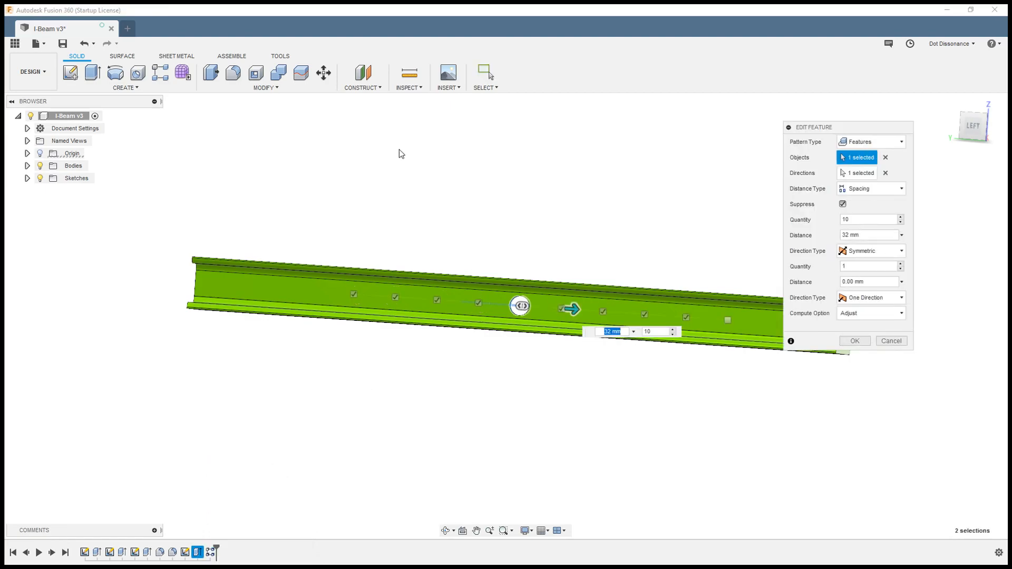
pyautogui.scroll(-1, 156, 251)
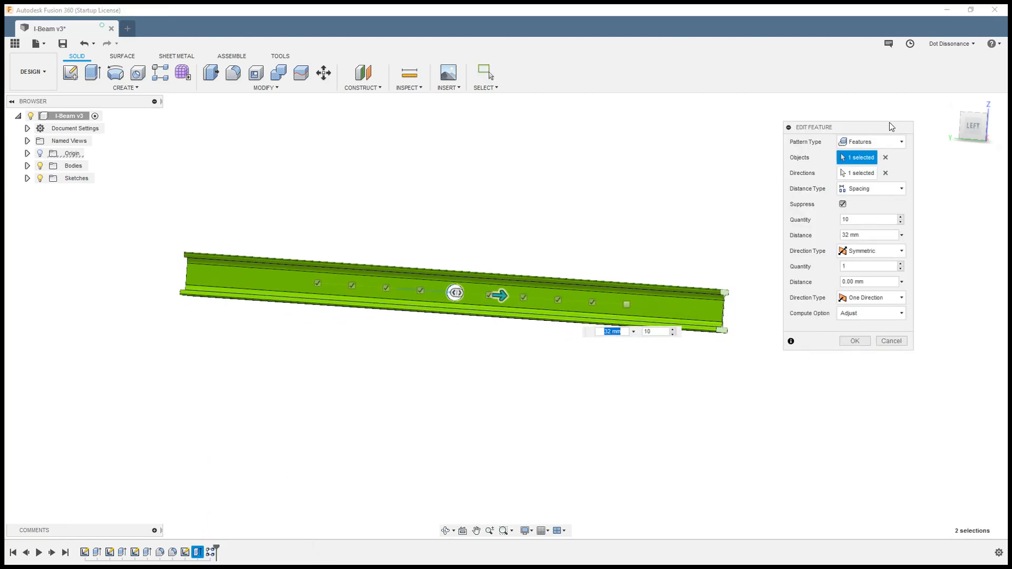
pyautogui.moveTo(890, 124); pyautogui.dragTo(904, 129)
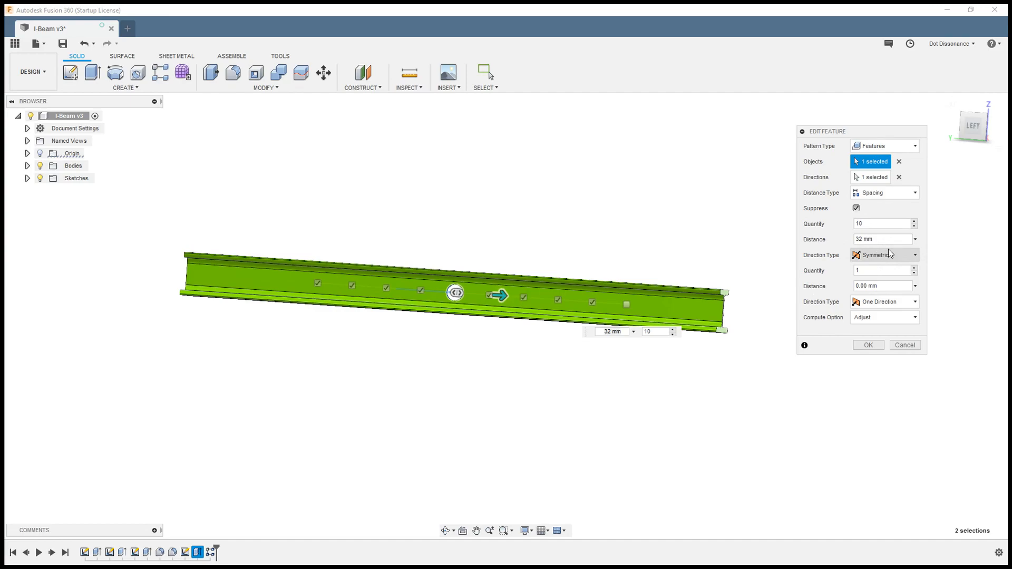
pyautogui.press('Tab')
pyautogui.press('Tab')
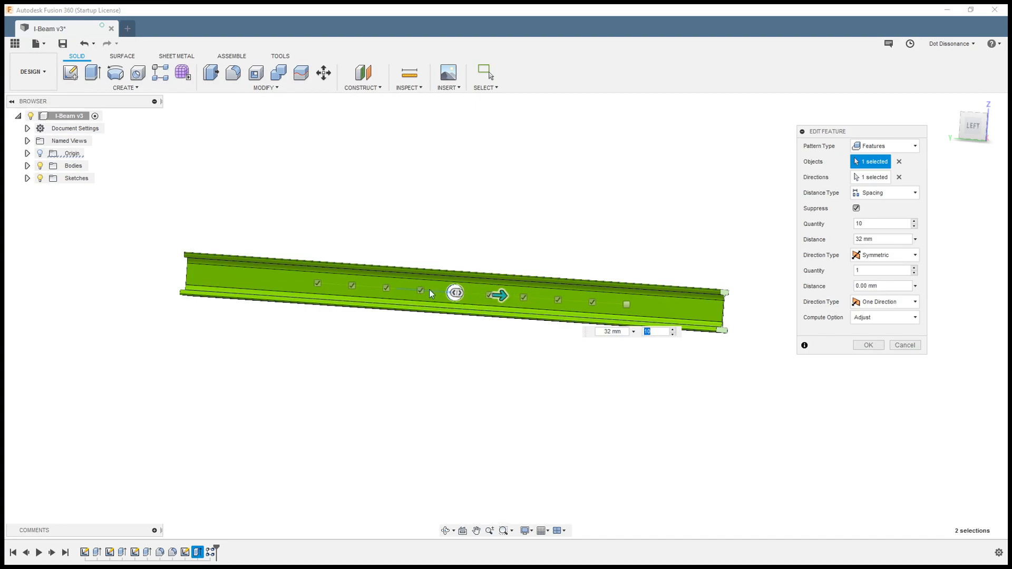
pyautogui.press('Tab')
pyautogui.press('Tab')
pyautogui.press('Tab')
pyautogui.press('Tab')
pyautogui.click(905, 345)
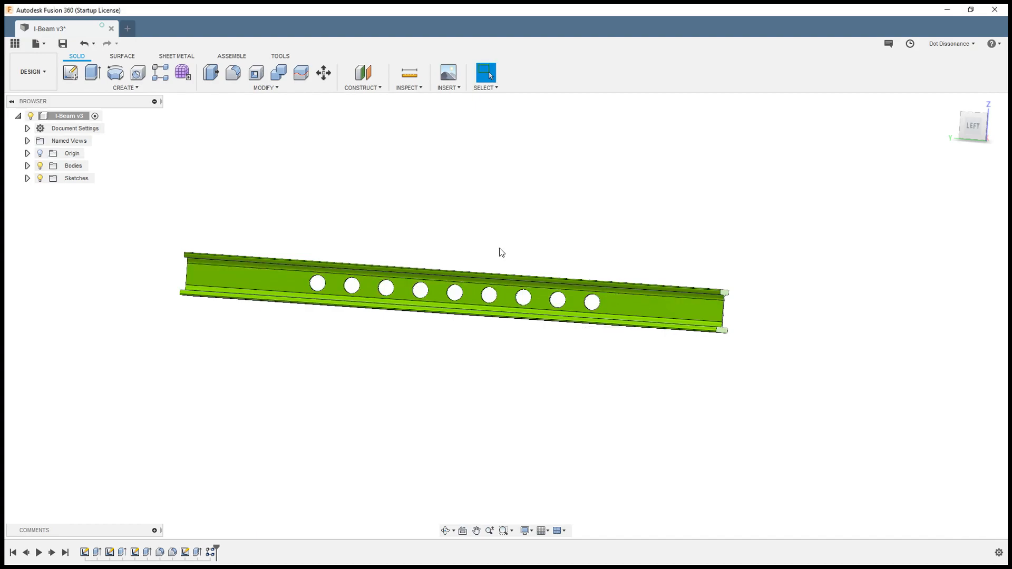
# Step: Add a user parameter named Hole_Spacing in mm with the expression 40, and close the parameter table
pyautogui.click(269, 88)
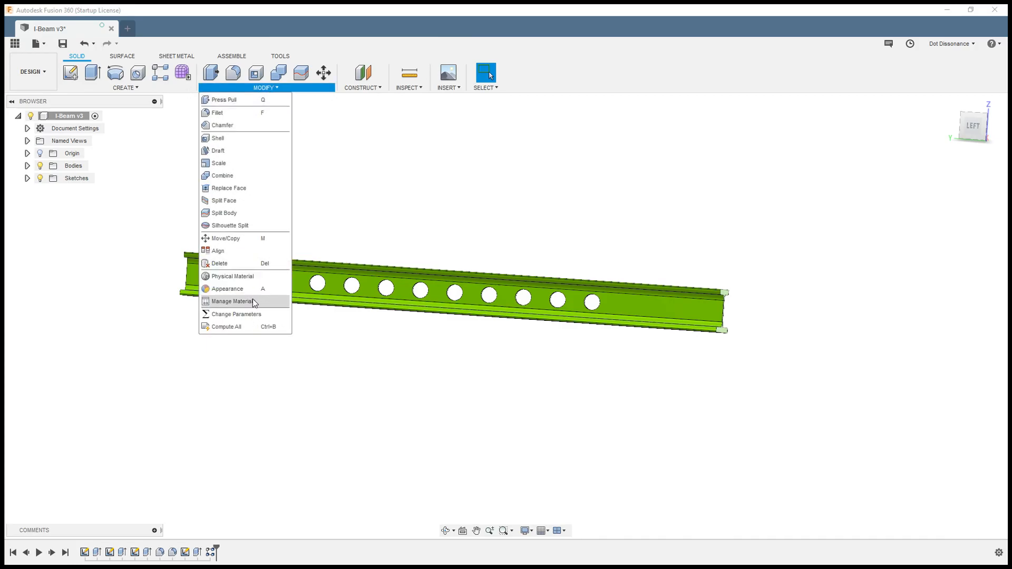
pyautogui.click(243, 314)
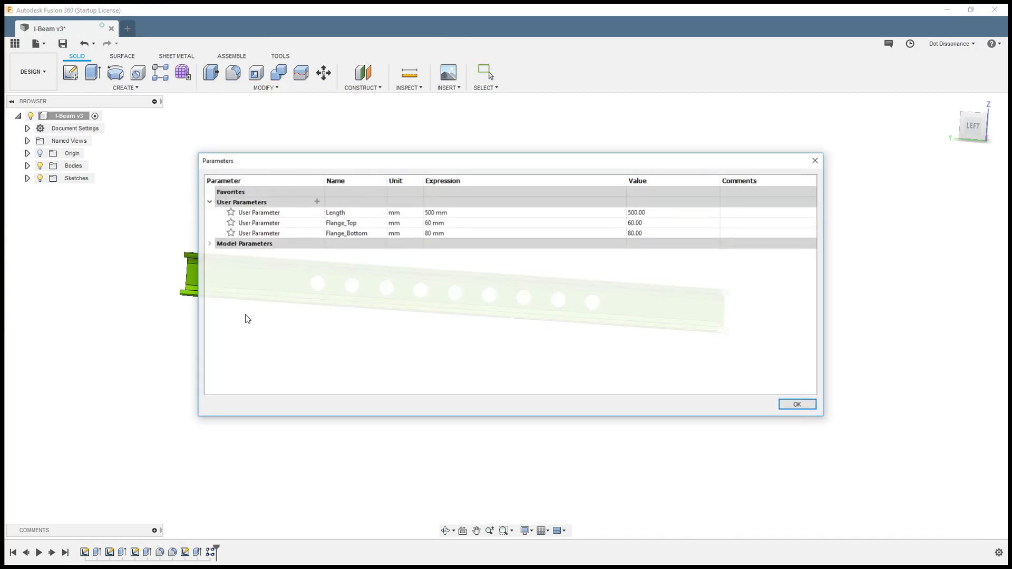
pyautogui.click(316, 202)
pyautogui.write('H')
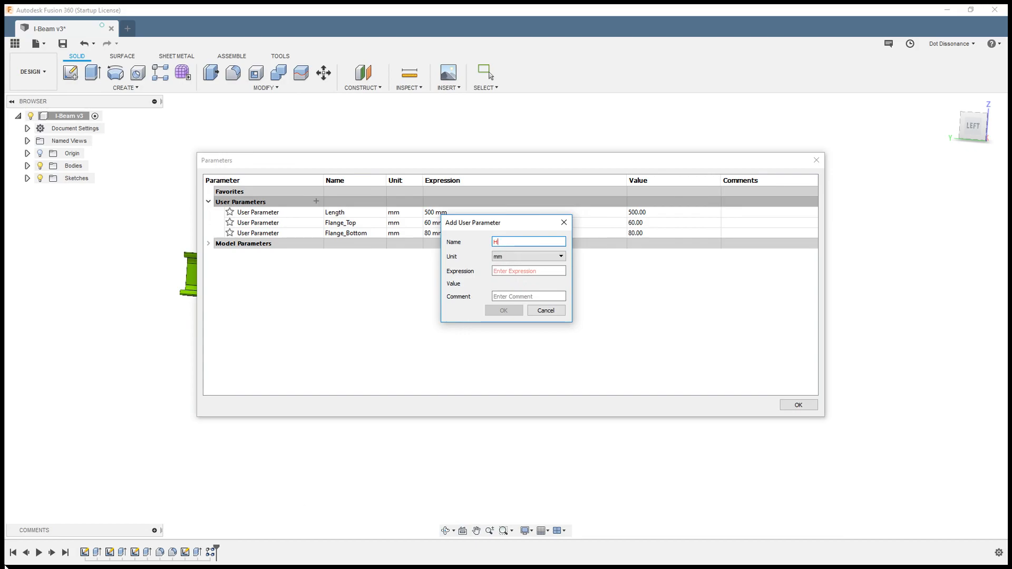
pyautogui.write('ole_Spacing')
pyautogui.press('Tab')
pyautogui.write('40')
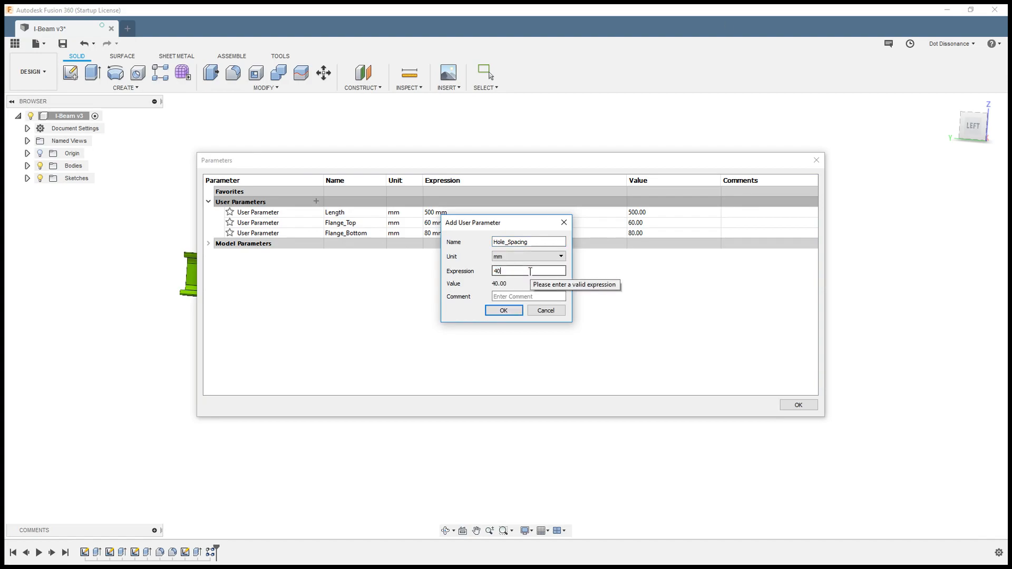
pyautogui.press('Return')
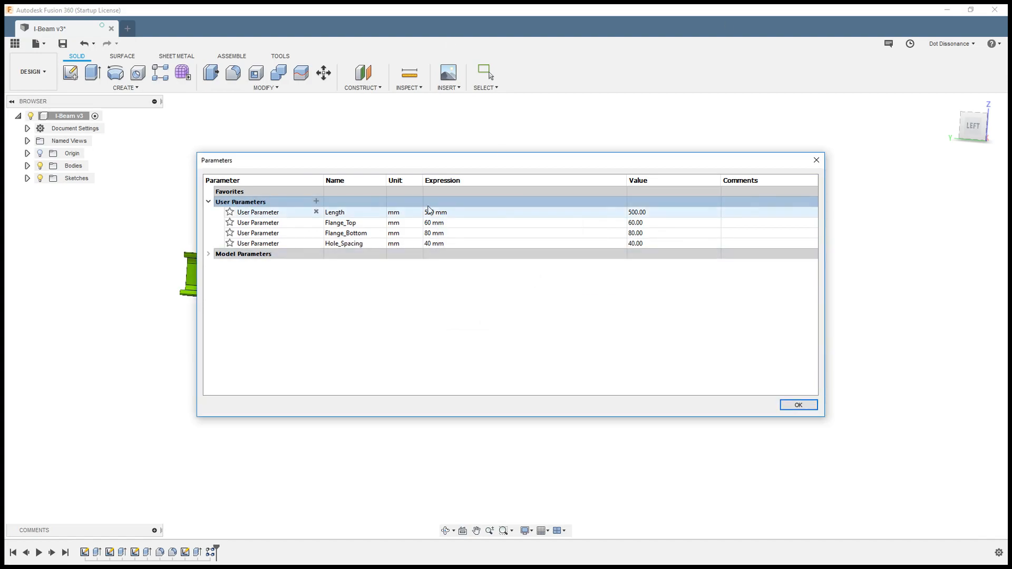
pyautogui.click(806, 410)
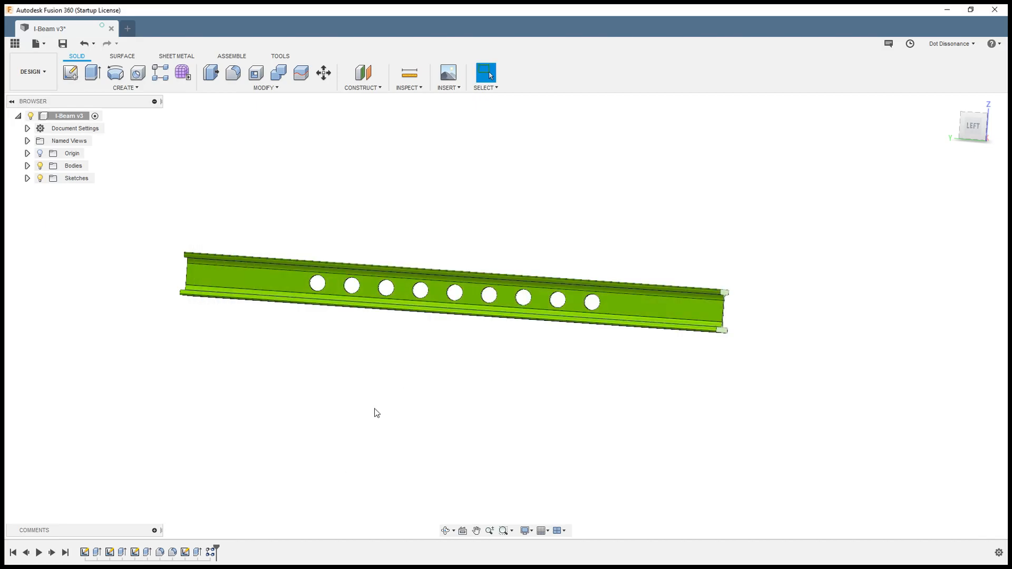
# Step: Edit the web hole pattern, set its spacing distance to the Hole_Spacing parameter, and apply the change
pyautogui.rightClick(211, 552)
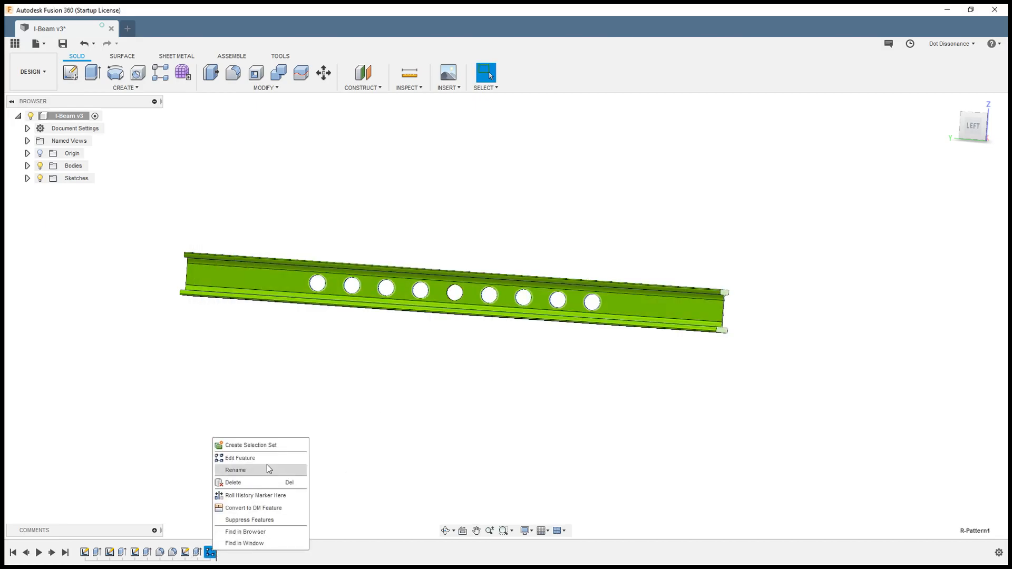
pyautogui.click(268, 458)
pyautogui.click(892, 239)
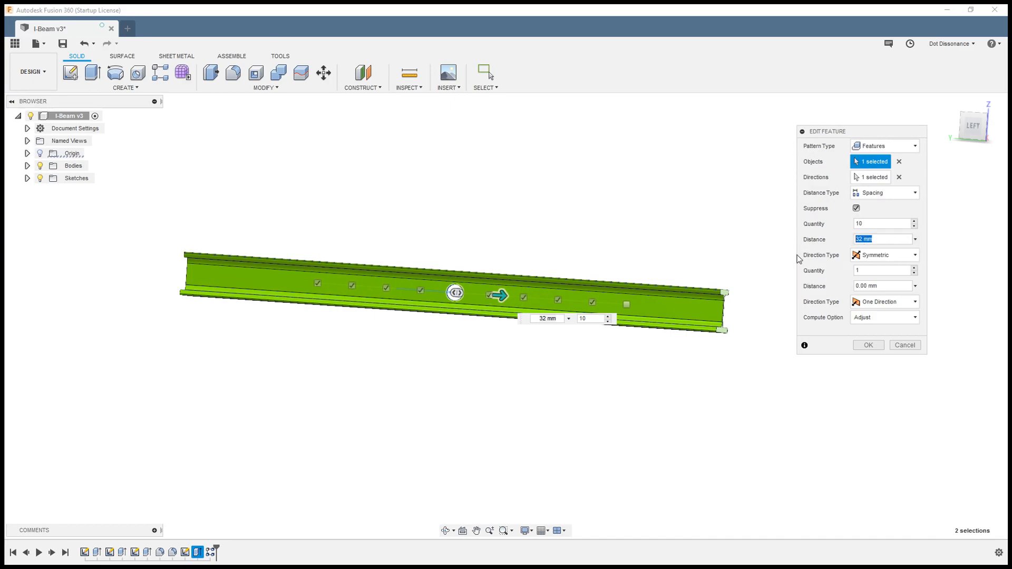
pyautogui.write('h')
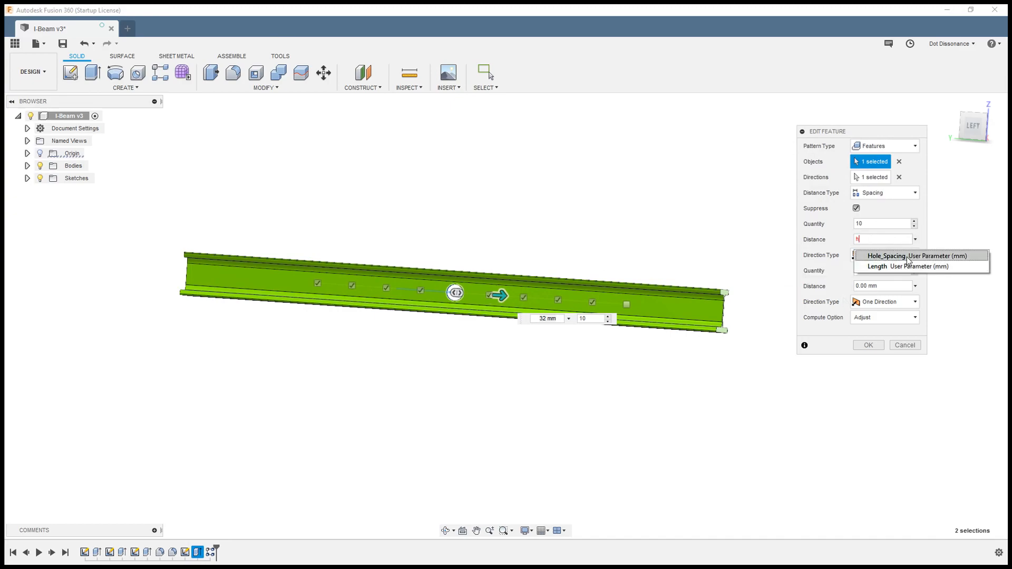
pyautogui.click(906, 257)
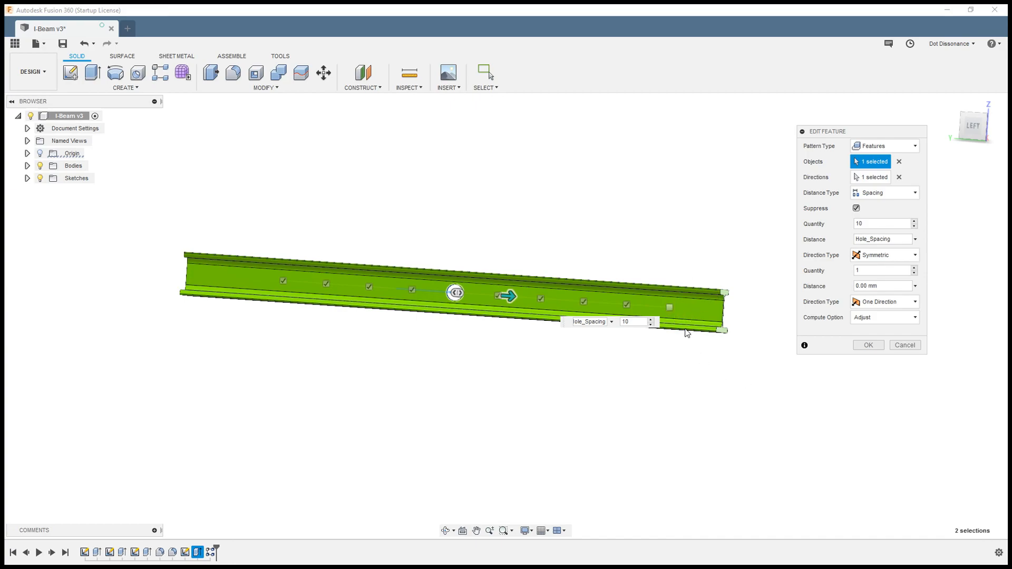
pyautogui.click(869, 345)
# Step: Open the parameter table and set the Hole_Spacing user parameter to 50 mm
pyautogui.scroll(-2, 865, 343)
pyautogui.scroll(3, 624, 355)
pyautogui.moveTo(626, 343)
pyautogui.keyDown('shift'); pyautogui.mouseDown(button='middle')
pyautogui.moveTo(635, 350)
pyautogui.moveTo(619, 356)
pyautogui.mouseUp(button='middle'); pyautogui.keyUp('shift')
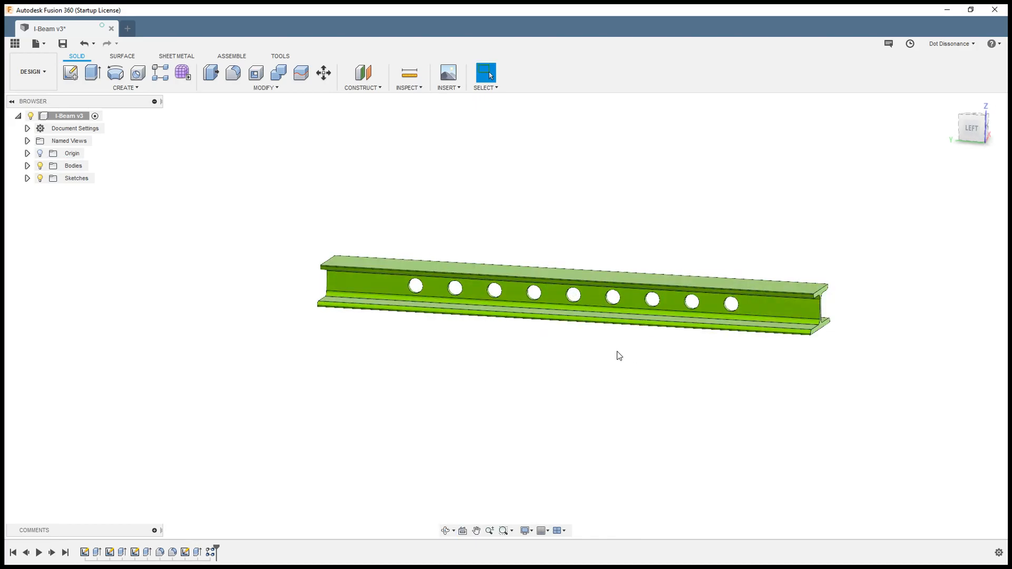
pyautogui.click(266, 88)
pyautogui.click(233, 316)
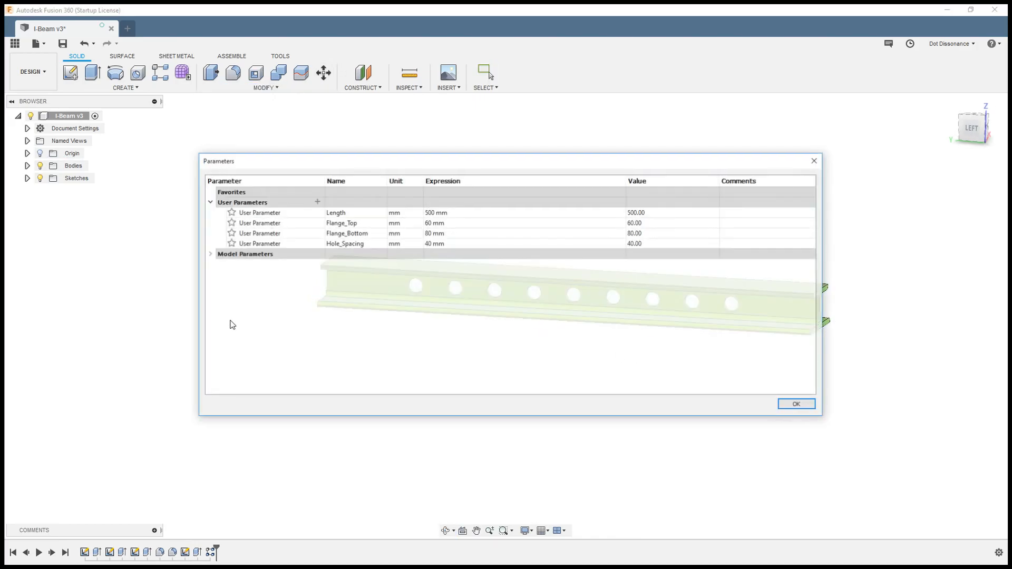
pyautogui.moveTo(912, 243); pyautogui.dragTo(865, 347, button='middle')
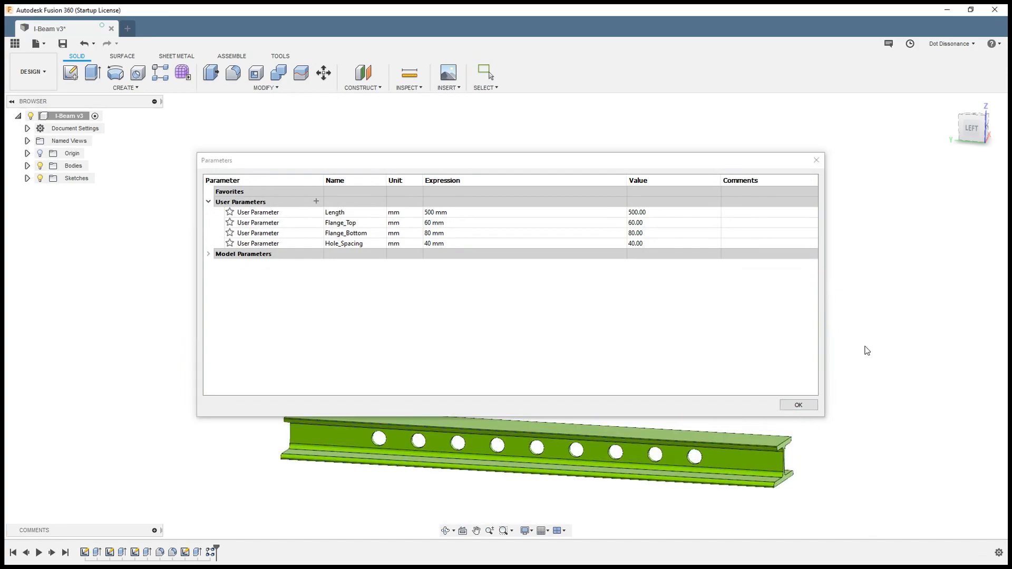
pyautogui.click(443, 245)
pyautogui.write('50')
pyautogui.press('Return')
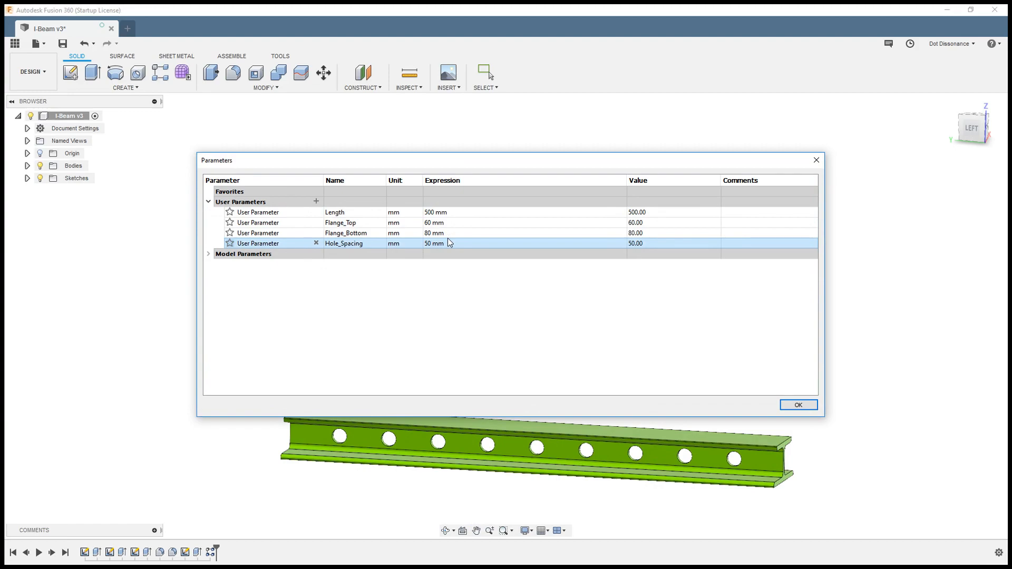
# Step: Set the Hole_Spacing user parameter to 30 mm and close the parameter table
pyautogui.click(435, 242)
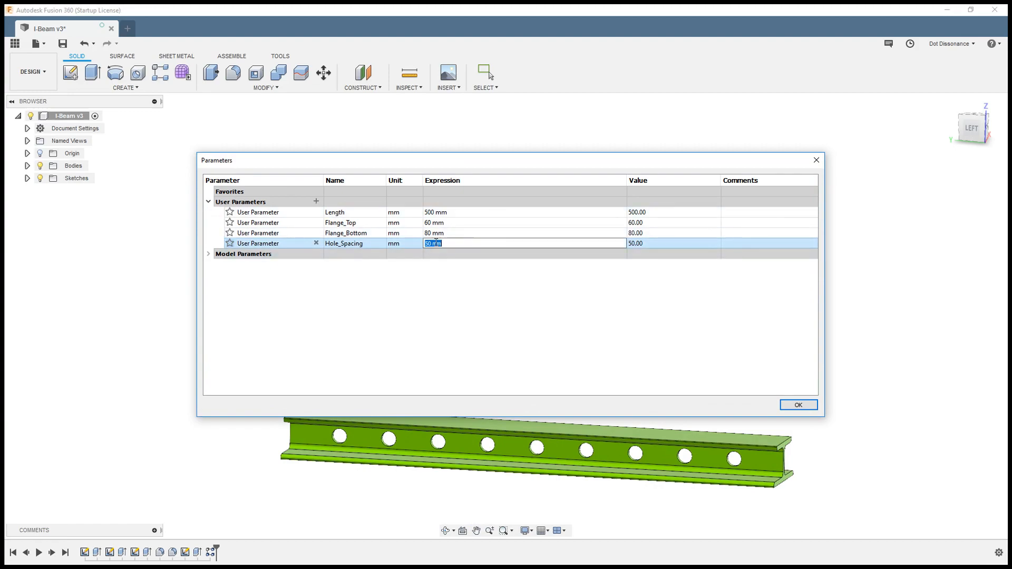
pyautogui.write('30')
pyautogui.press('Return')
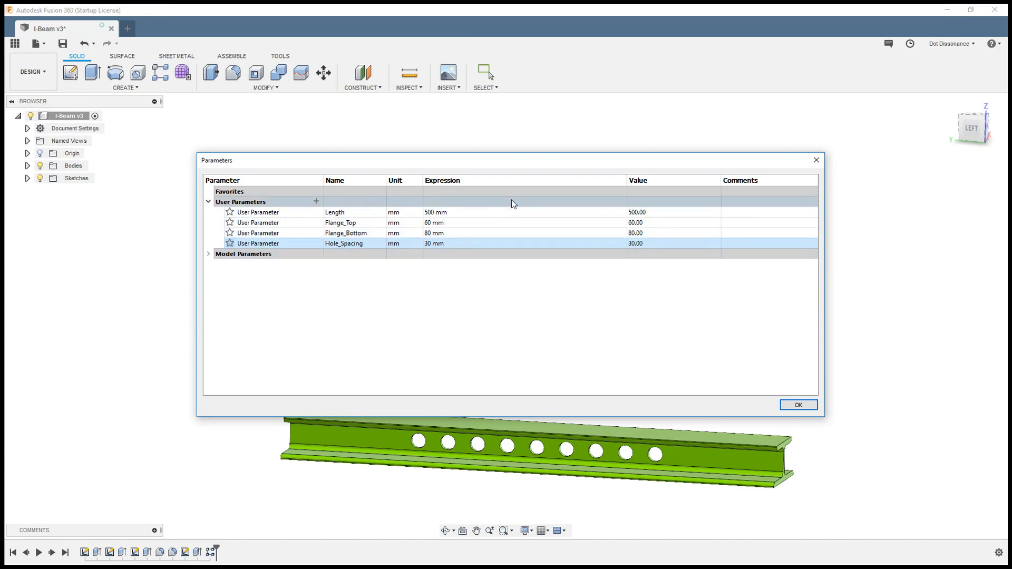
pyautogui.moveTo(529, 163); pyautogui.dragTo(553, 128)
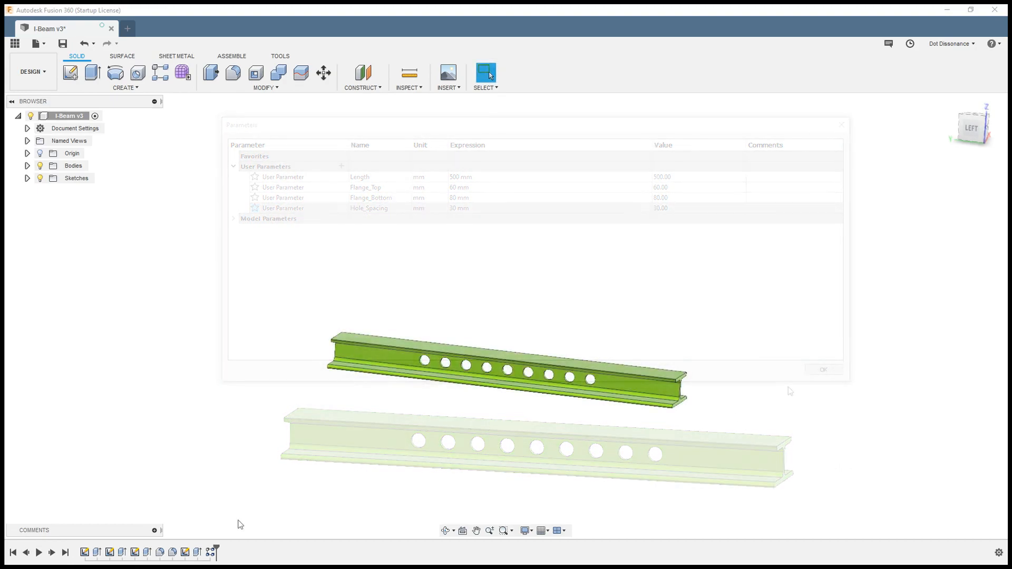
# Step: Edit the web hole pattern and change its distance type from Spacing to Extent
pyautogui.rightClick(217, 552)
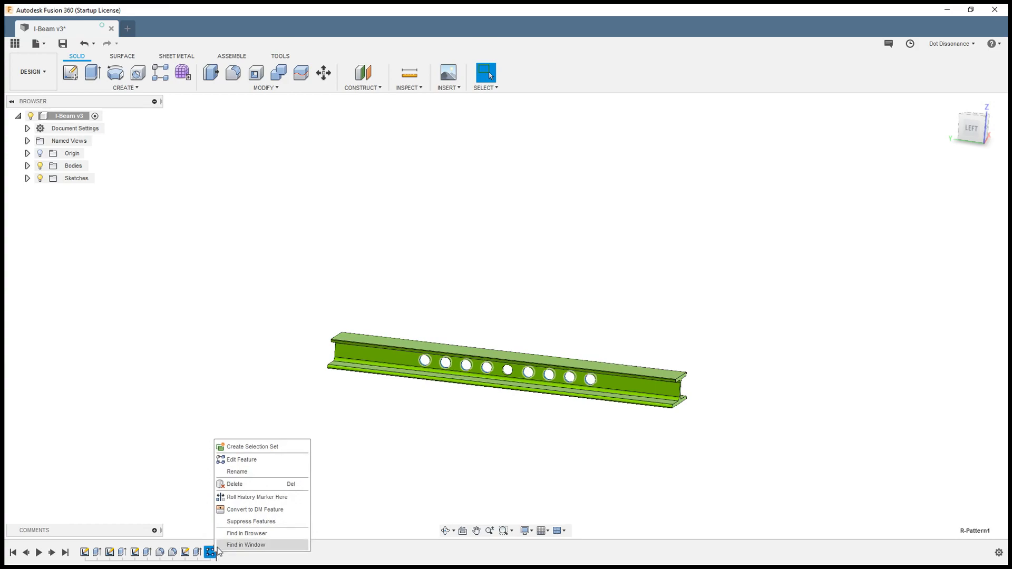
pyautogui.click(257, 460)
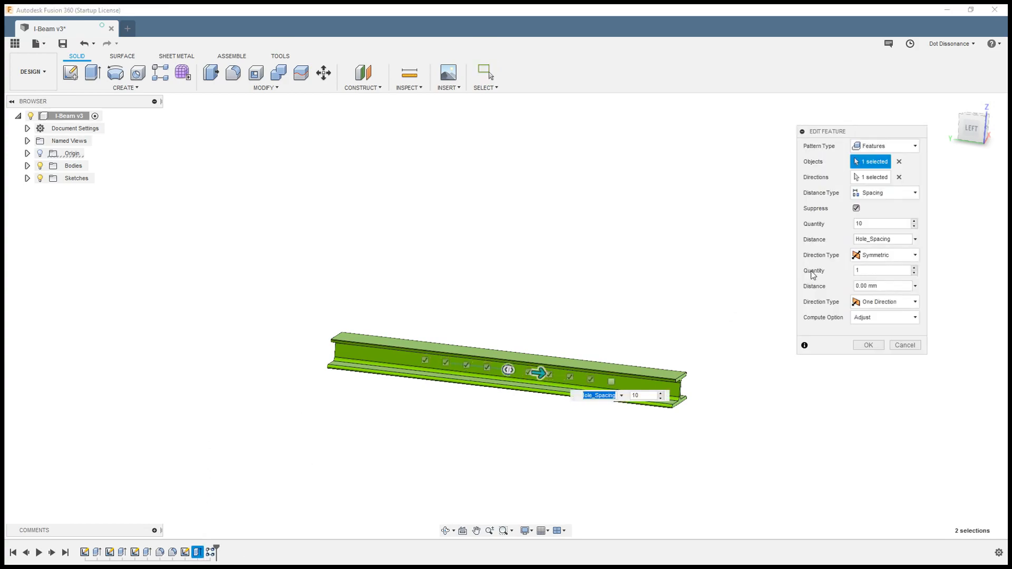
pyautogui.click(890, 193)
pyautogui.click(872, 208)
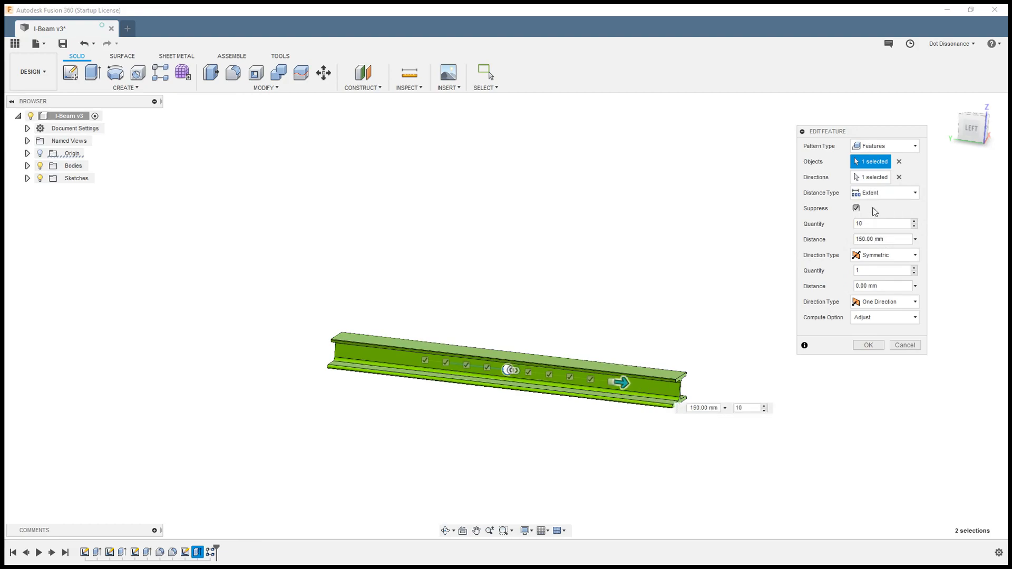
# Step: Set the hole pattern's total extent distance to 250 mm and apply the feature edit
pyautogui.moveTo(517, 253)
pyautogui.keyDown('shift'); pyautogui.mouseDown(button='middle')
pyautogui.moveTo(537, 246)
pyautogui.moveTo(523, 261)
pyautogui.mouseUp(button='middle'); pyautogui.keyUp('shift')
pyautogui.press('Tab')
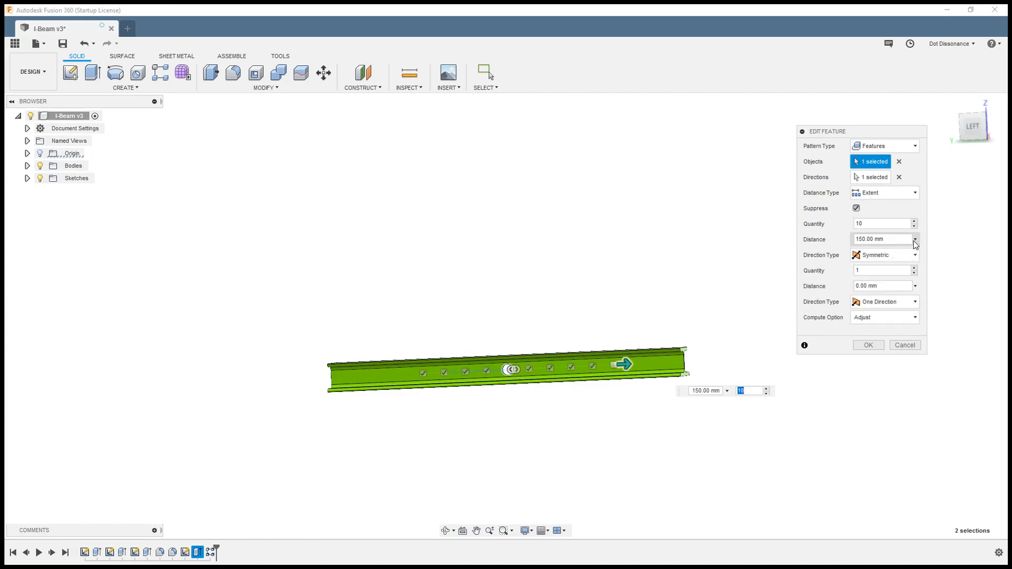
pyautogui.moveTo(896, 239); pyautogui.dragTo(841, 257)
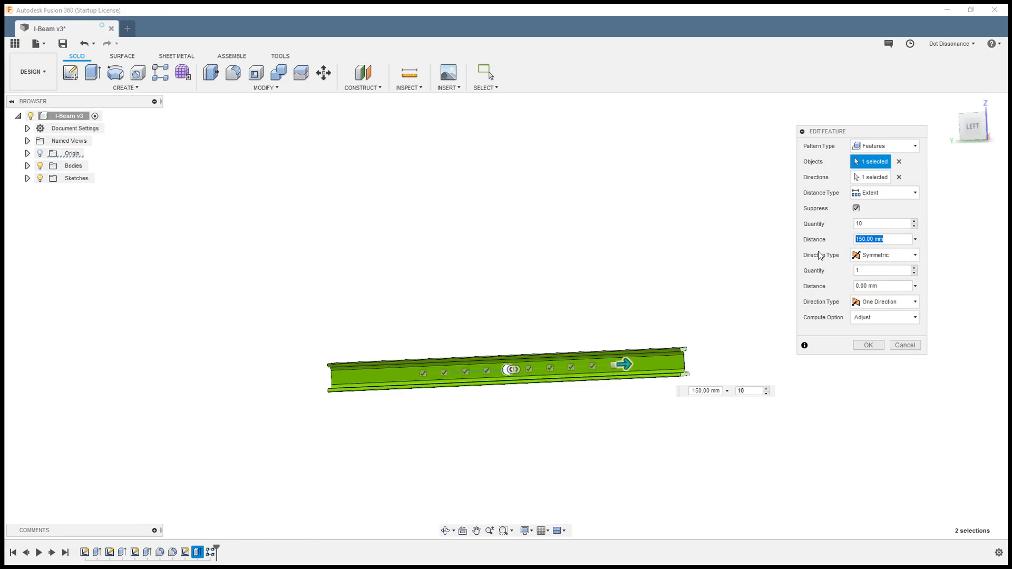
pyautogui.write('250')
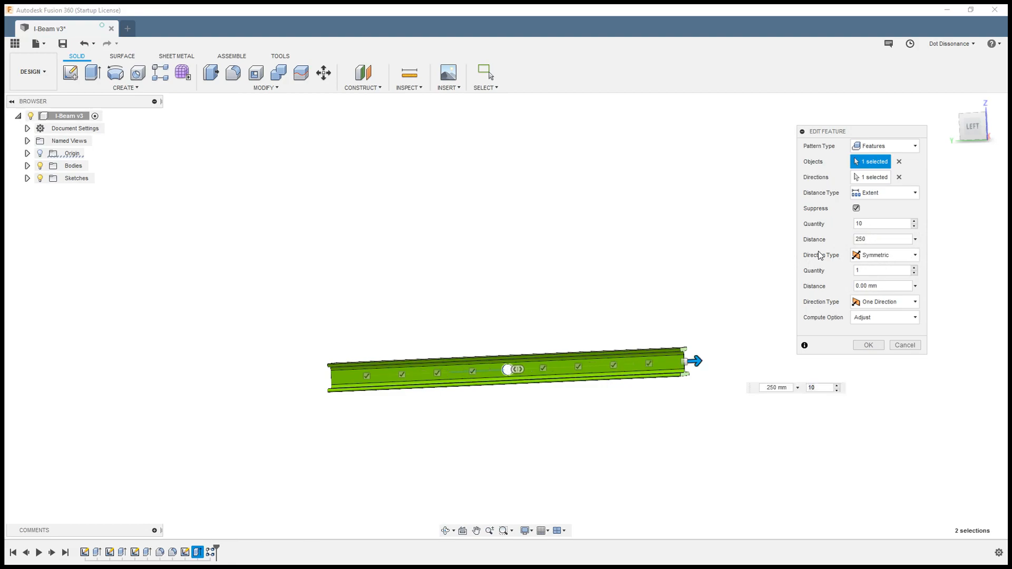
pyautogui.keyDown('shift'); pyautogui.moveTo(649, 239); pyautogui.dragTo(594, 232, button='middle'); pyautogui.keyUp('shift')
pyautogui.scroll(3, 641, 422)
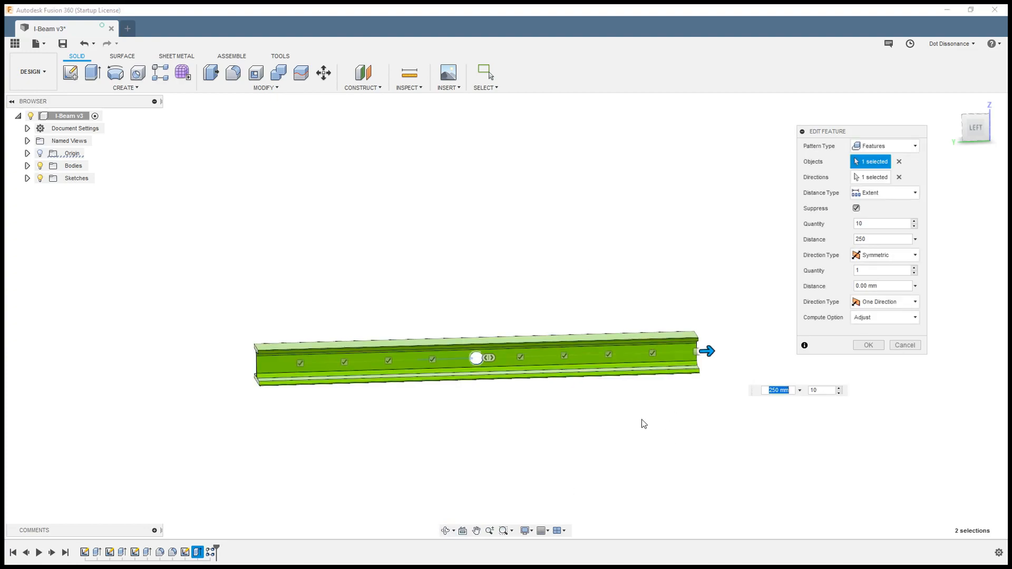
pyautogui.press('Tab')
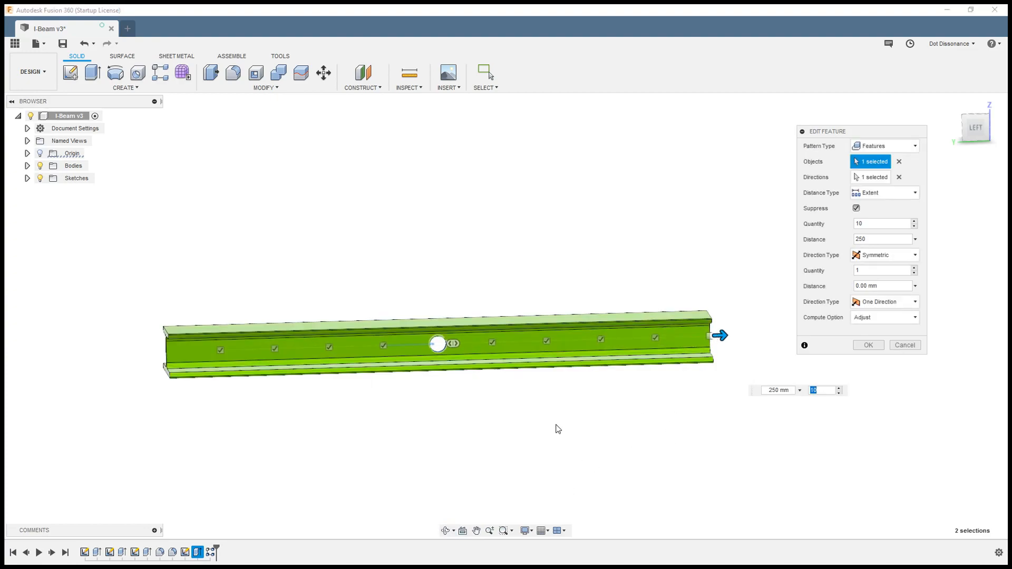
pyautogui.keyDown('shift'); pyautogui.moveTo(420, 449); pyautogui.dragTo(415, 447, button='middle'); pyautogui.keyUp('shift')
pyautogui.press('Tab')
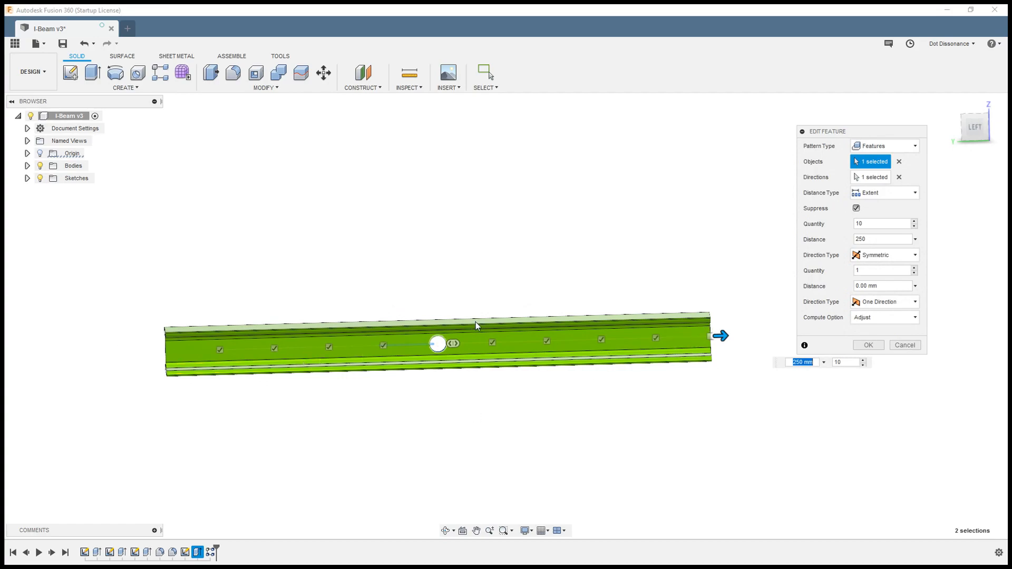
pyautogui.click(868, 345)
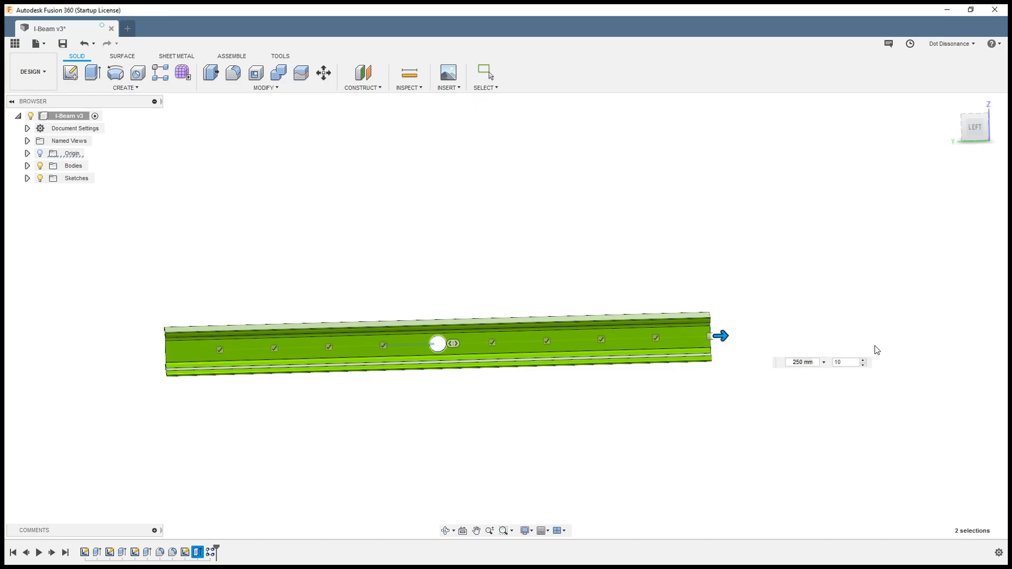
# Step: Set the Length user parameter to 600 mm and close the parameter table
pyautogui.scroll(-1, 451, 432)
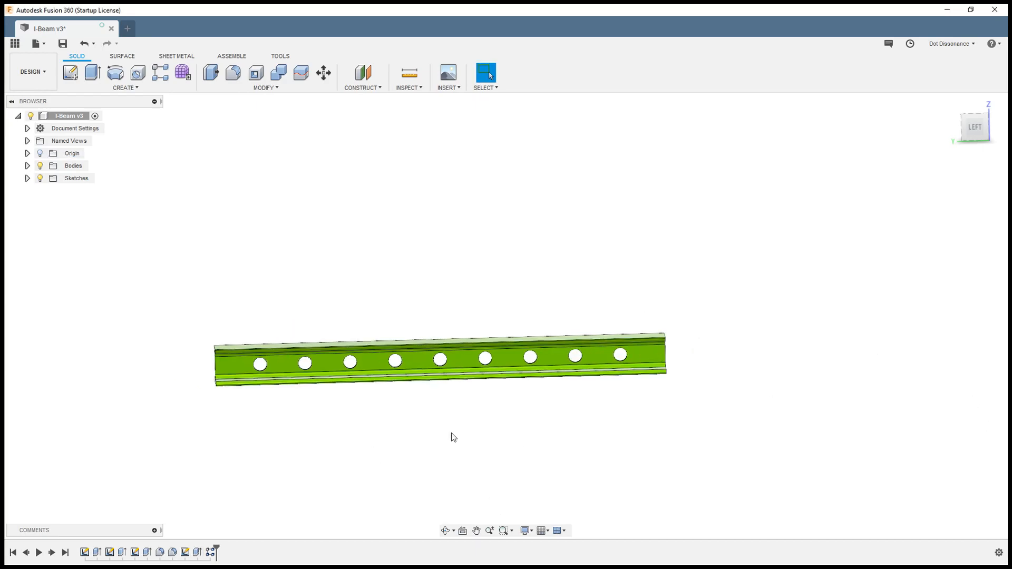
pyautogui.scroll(2, 448, 438)
pyautogui.keyDown('shift'); pyautogui.moveTo(446, 444); pyautogui.dragTo(446, 422, button='middle'); pyautogui.keyUp('shift')
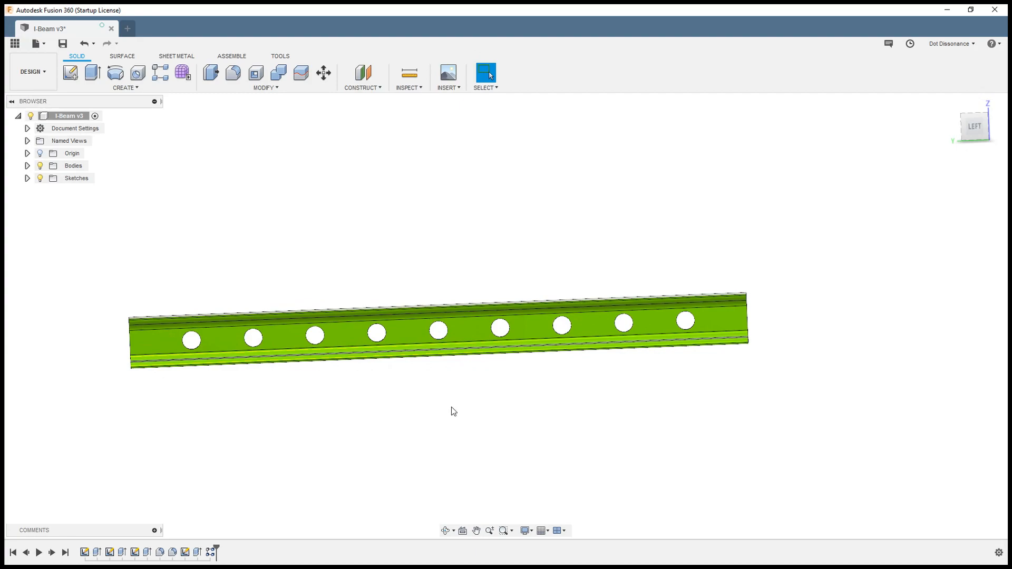
pyautogui.keyDown('shift'); pyautogui.moveTo(765, 297); pyautogui.dragTo(748, 317, button='middle'); pyautogui.keyUp('shift')
pyautogui.scroll(-1, 839, 272)
pyautogui.scroll(1, 556, 221)
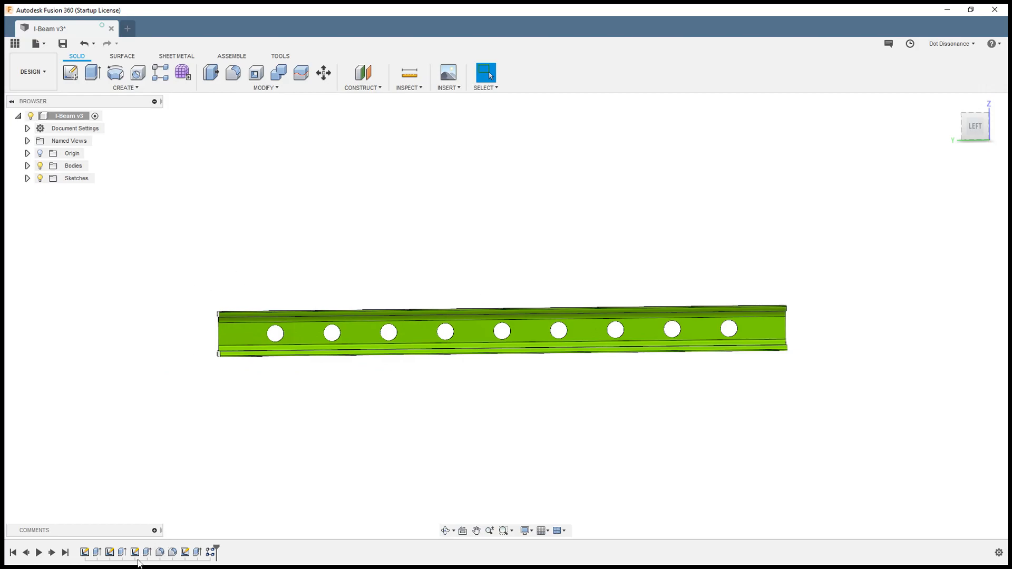
pyautogui.click(267, 88)
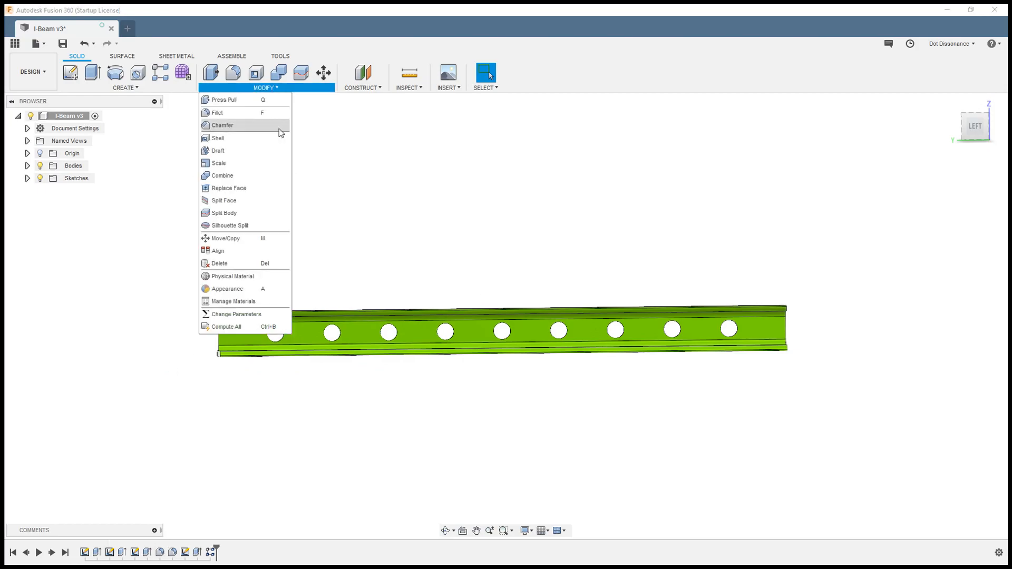
pyautogui.click(237, 315)
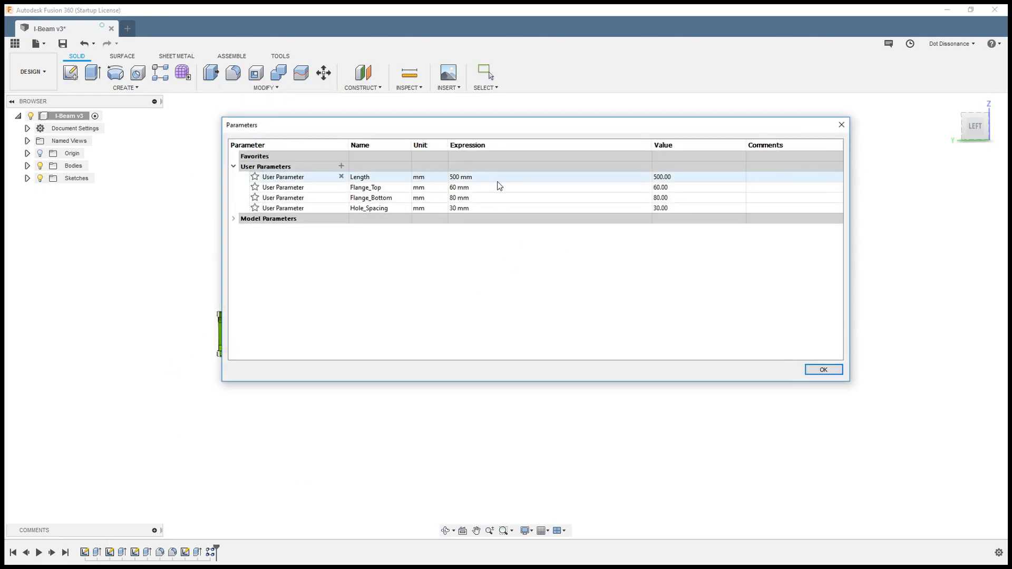
pyautogui.doubleClick(458, 177)
pyautogui.write('6')
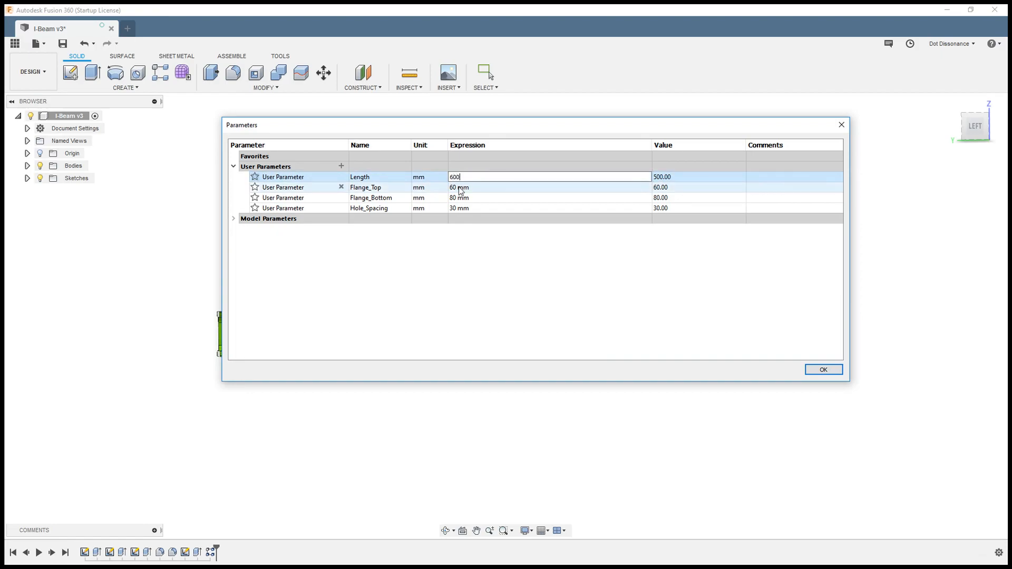
pyautogui.write('00')
pyautogui.press('Return')
pyautogui.click(824, 369)
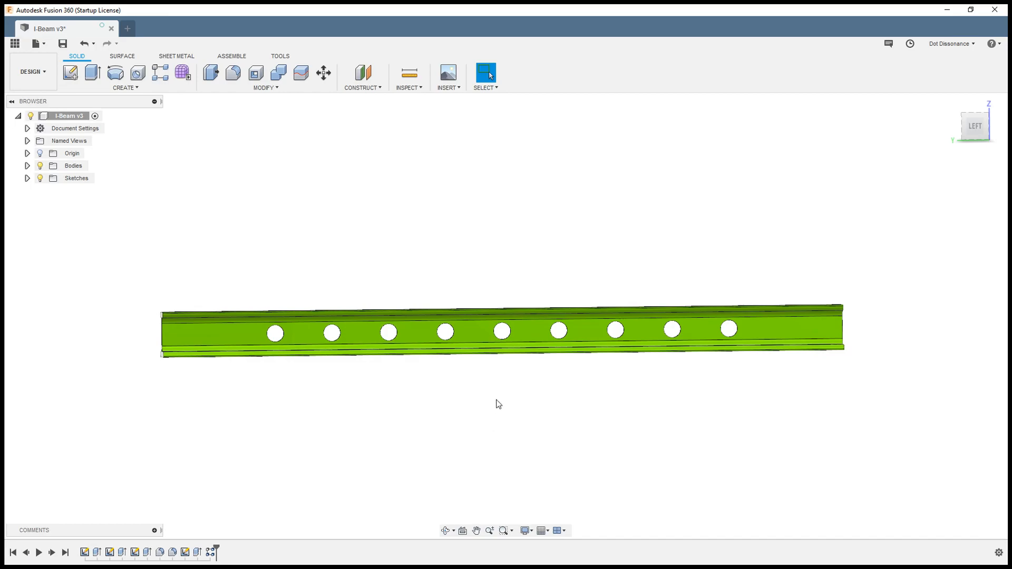
# Step: Edit the web hole pattern, set its extent distance to the expression Length / 2 and apply the feature edit
pyautogui.rightClick(210, 552)
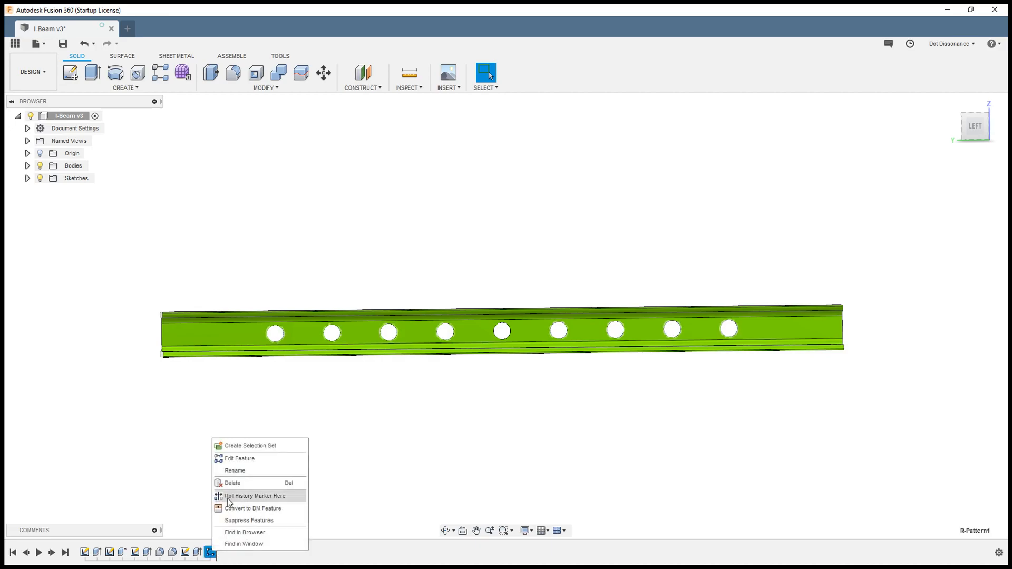
pyautogui.click(251, 458)
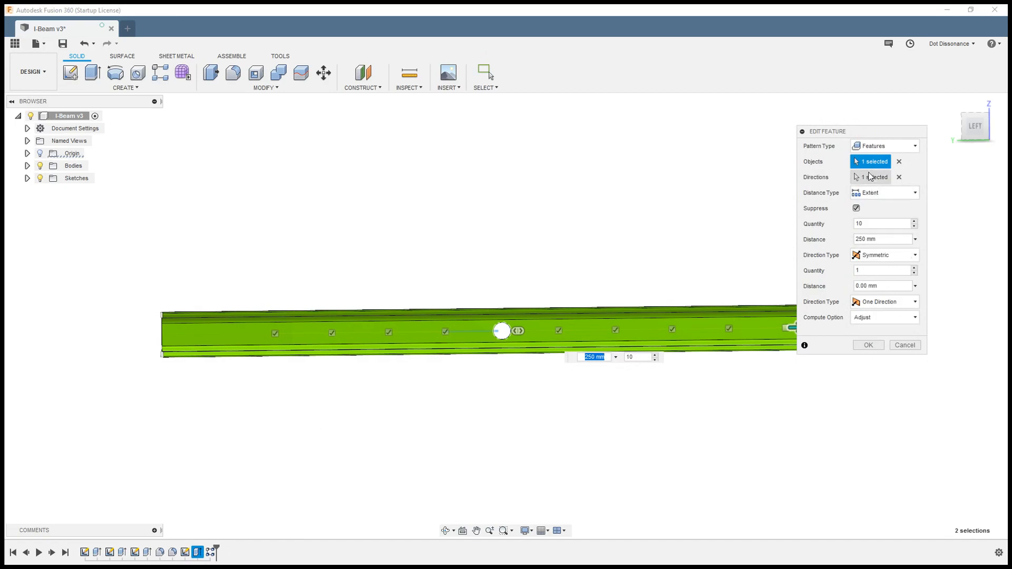
pyautogui.moveTo(865, 131); pyautogui.dragTo(883, 98)
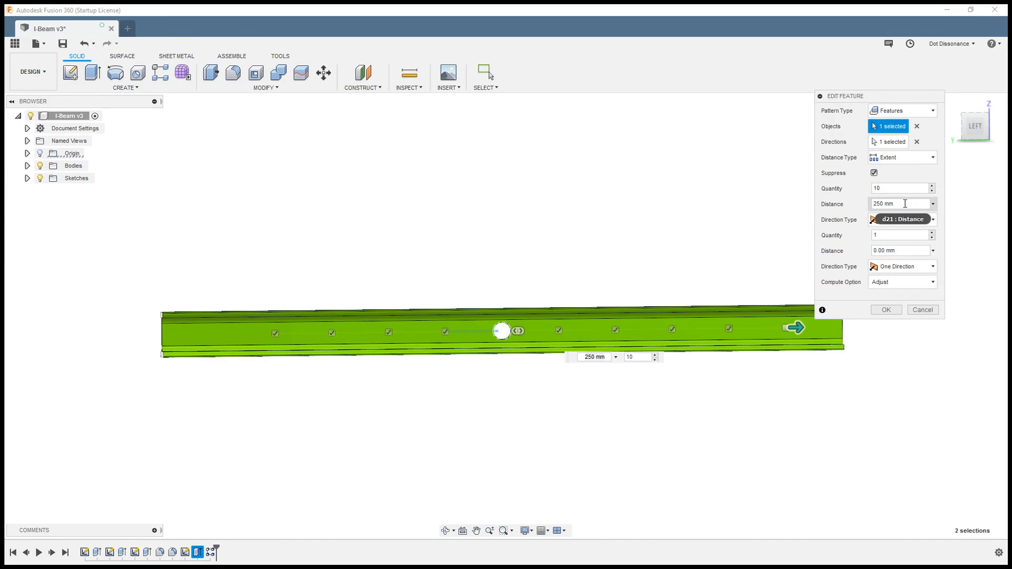
pyautogui.click(903, 203)
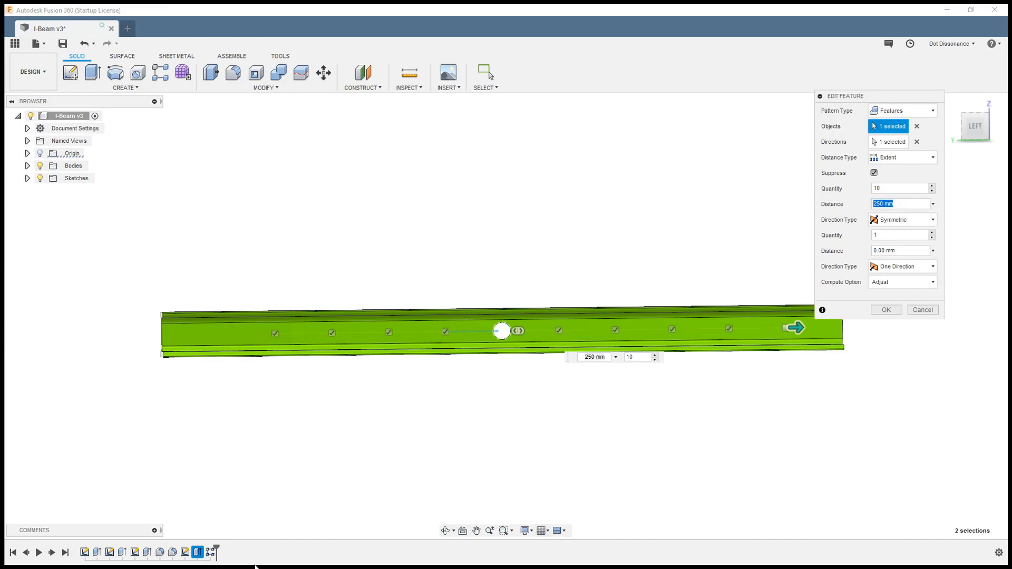
pyautogui.write('l')
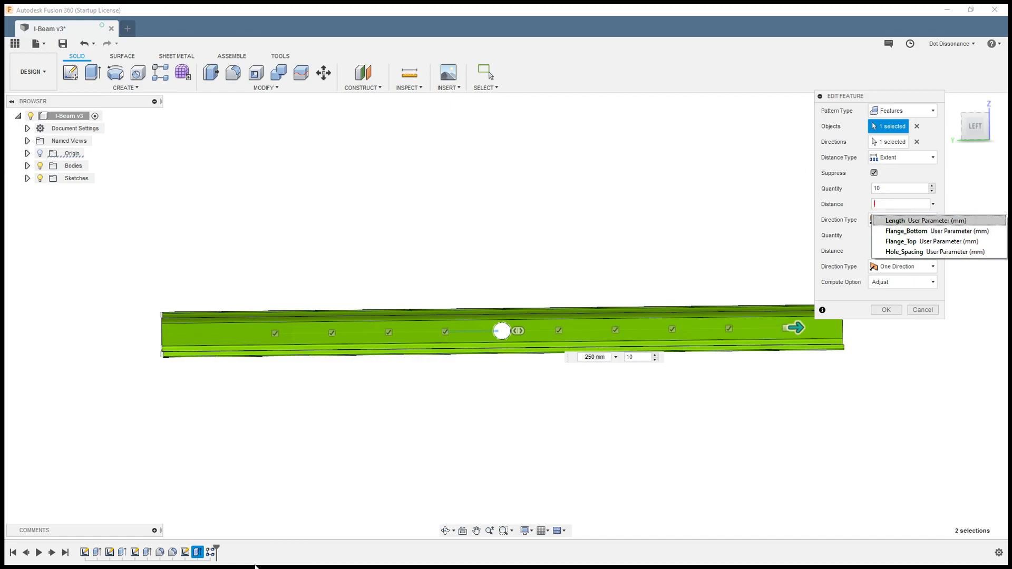
pyautogui.click(904, 221)
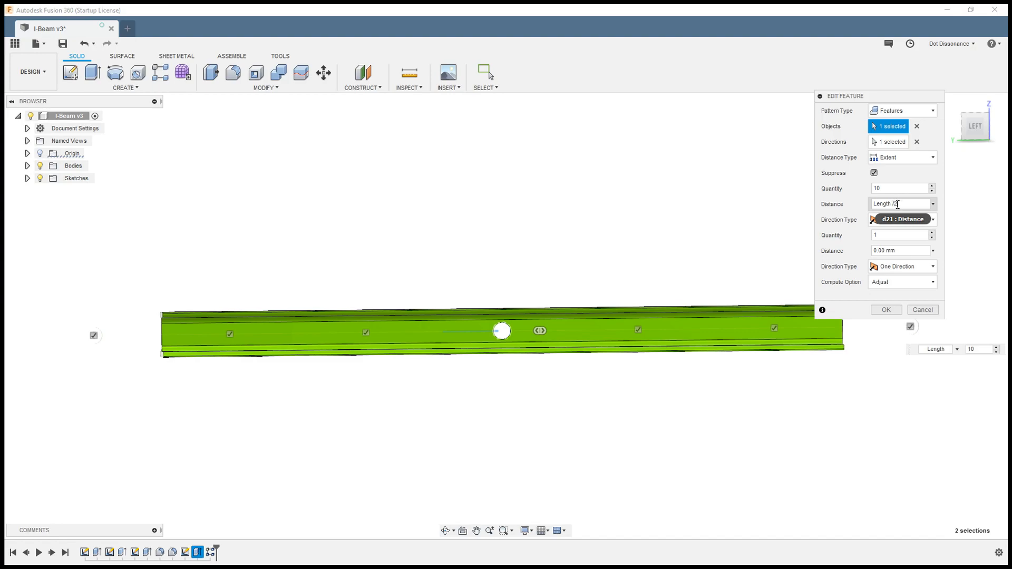
pyautogui.press('Return')
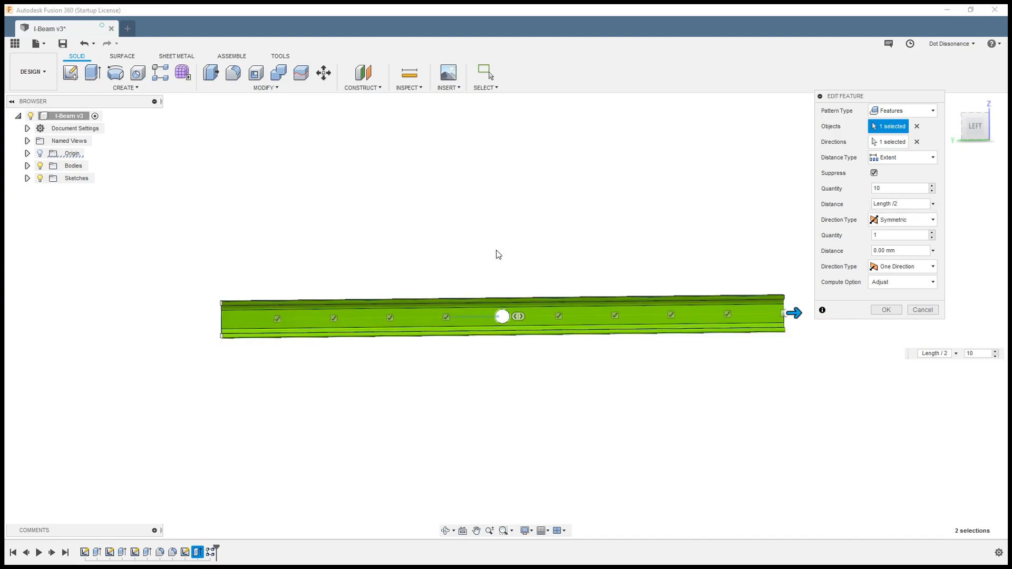
pyautogui.click(888, 311)
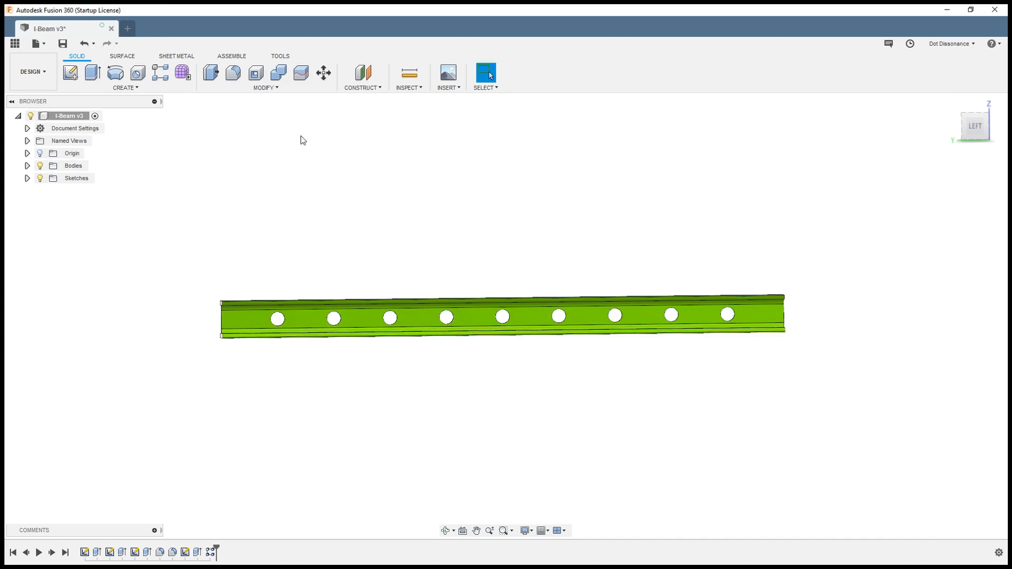
# Step: Open the parameter table and set the Length user parameter to 500 mm
pyautogui.click(267, 91)
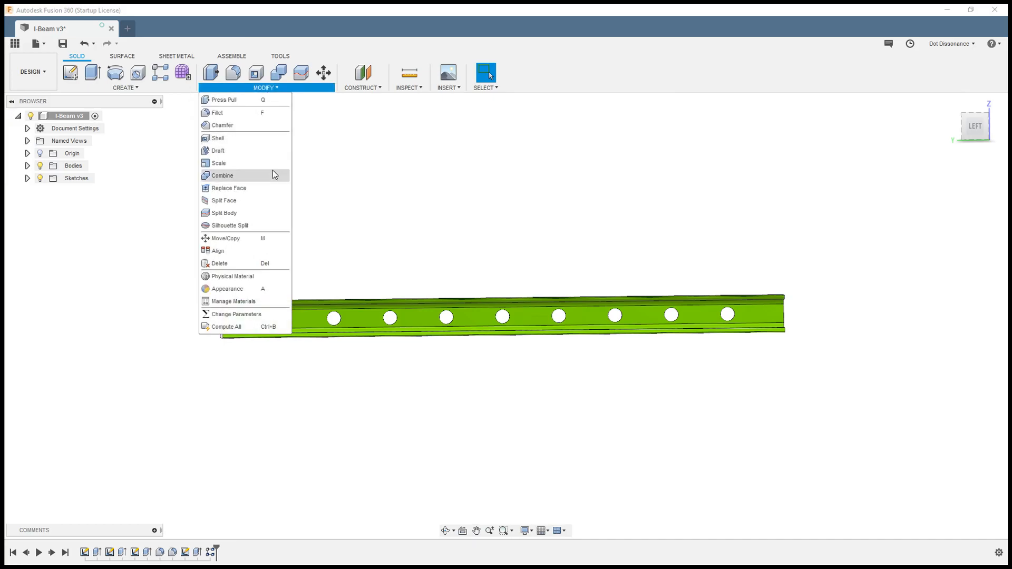
pyautogui.click(238, 319)
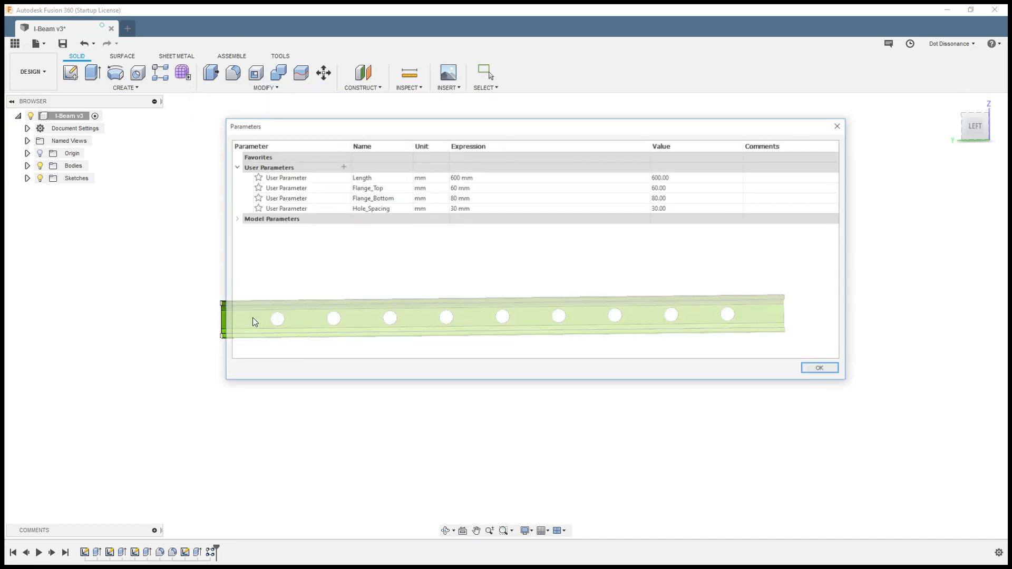
pyautogui.click(468, 179)
pyautogui.click(469, 178)
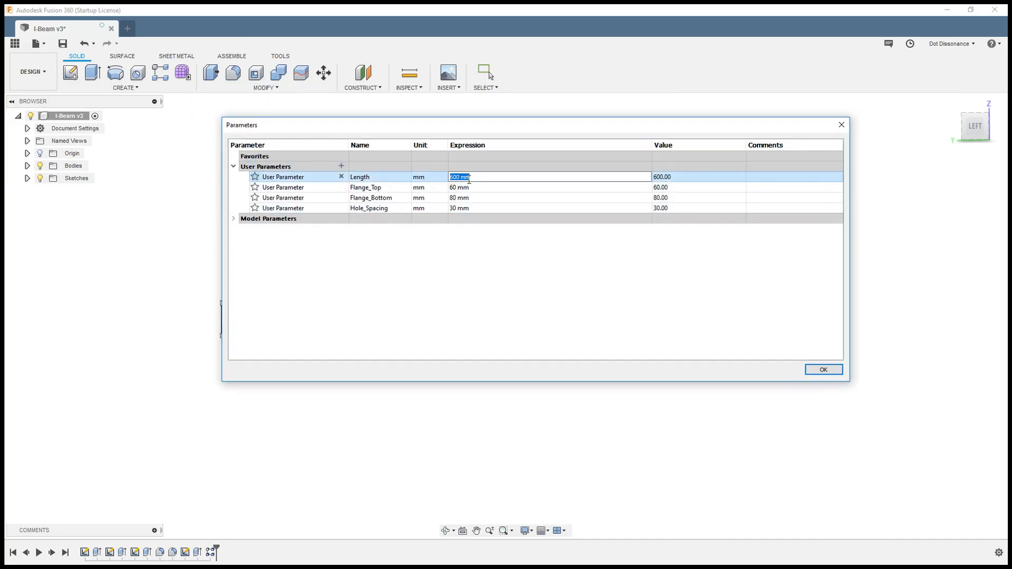
pyautogui.moveTo(892, 224); pyautogui.dragTo(896, 340, button='middle')
pyautogui.click(486, 176)
pyautogui.click(486, 176)
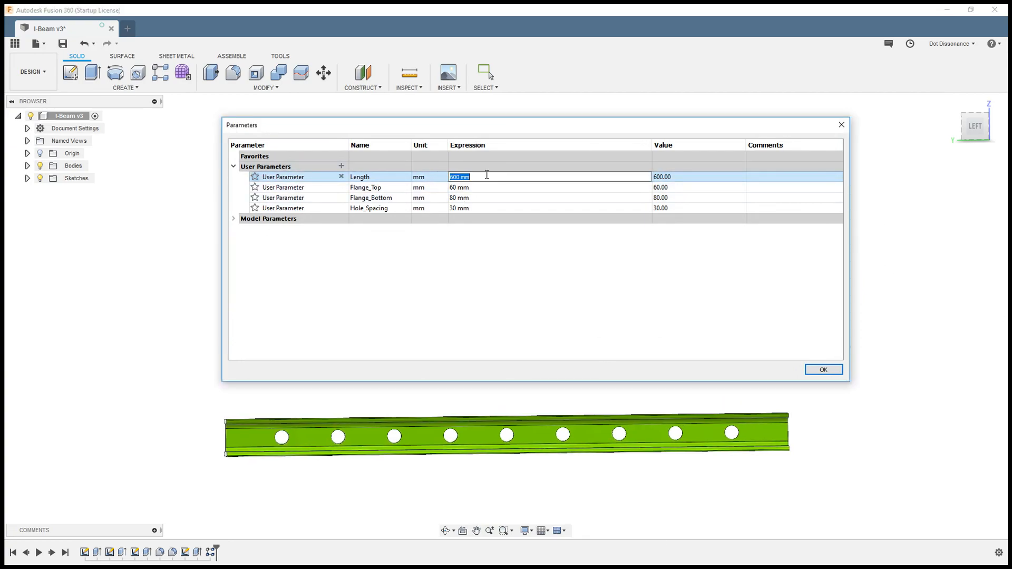
pyautogui.write('500')
pyautogui.press('Return')
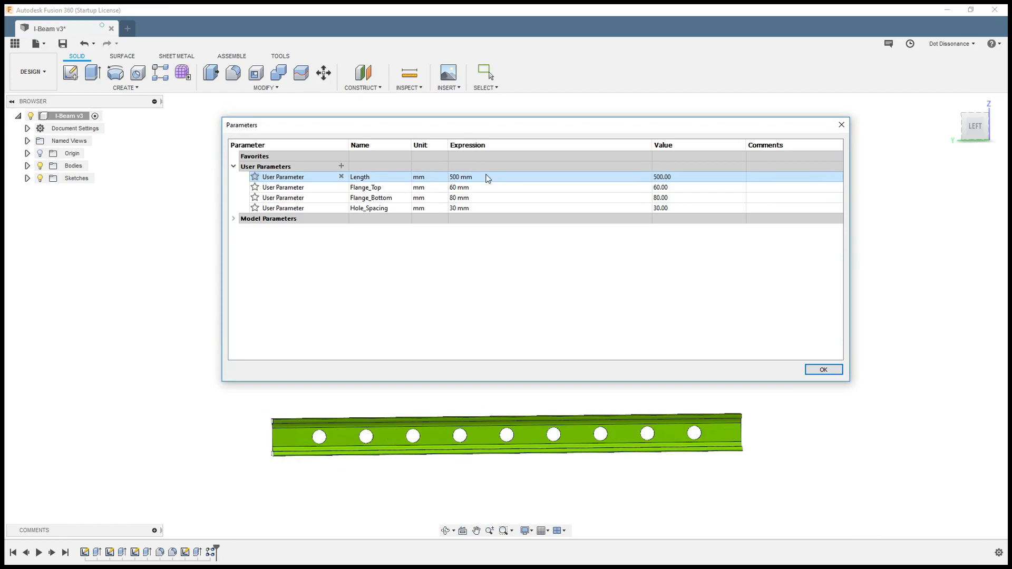
# Step: Set the Length user parameter to 700 mm
pyautogui.doubleClick(464, 177)
pyautogui.click(483, 199)
pyautogui.click(467, 177)
pyautogui.write('7')
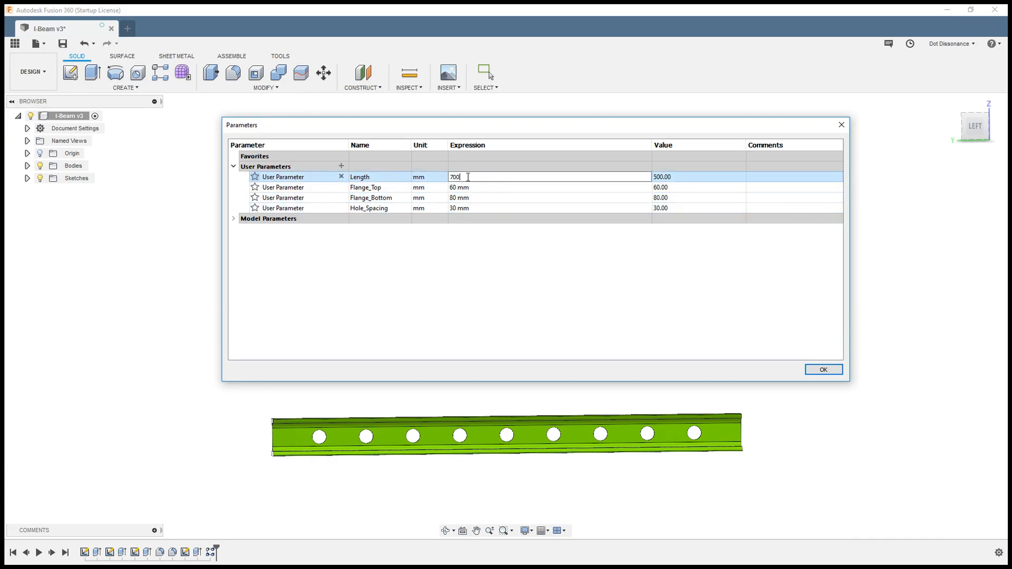
pyautogui.write('00')
pyautogui.press('Return')
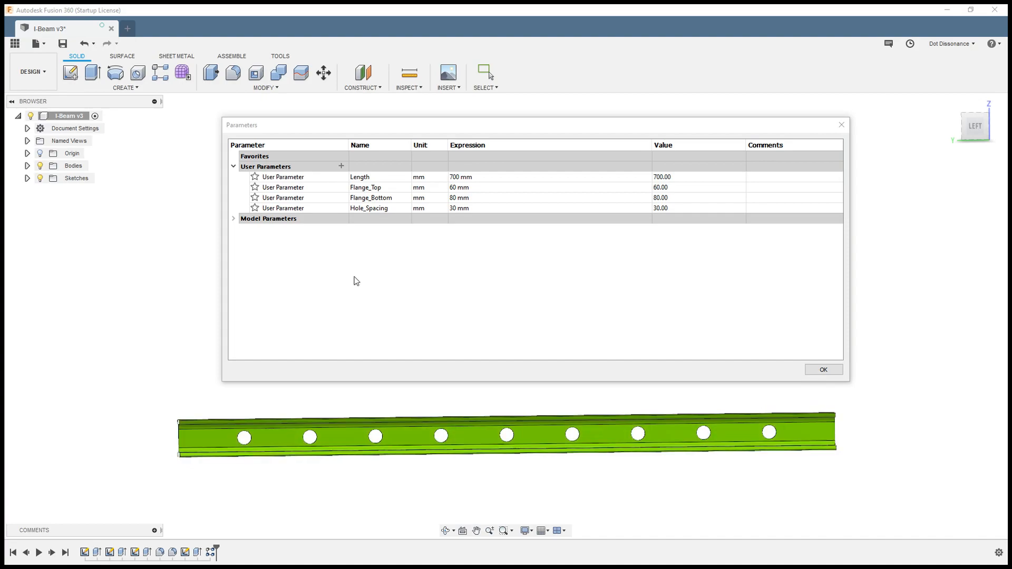
# Step: Add a user parameter named Hole_num with No Units and the expression 12, and close the parameter table
pyautogui.click(341, 166)
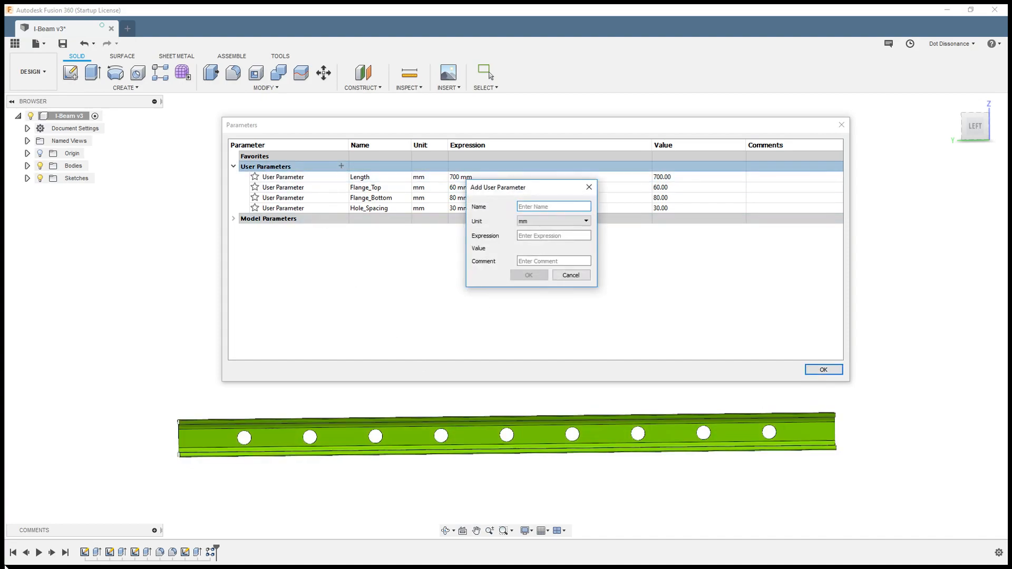
pyautogui.write('Hole_num')
pyautogui.click(535, 236)
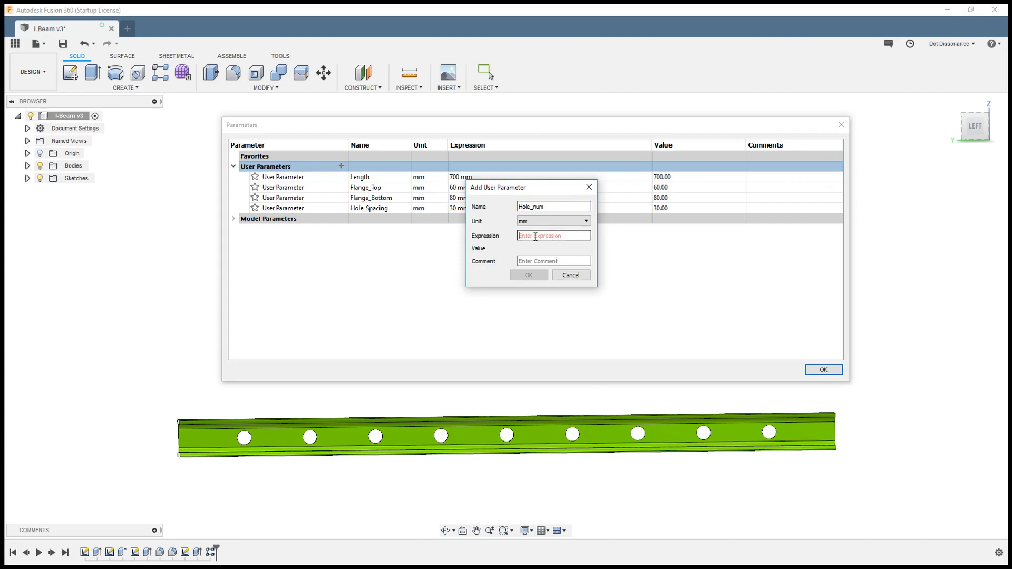
pyautogui.click(565, 222)
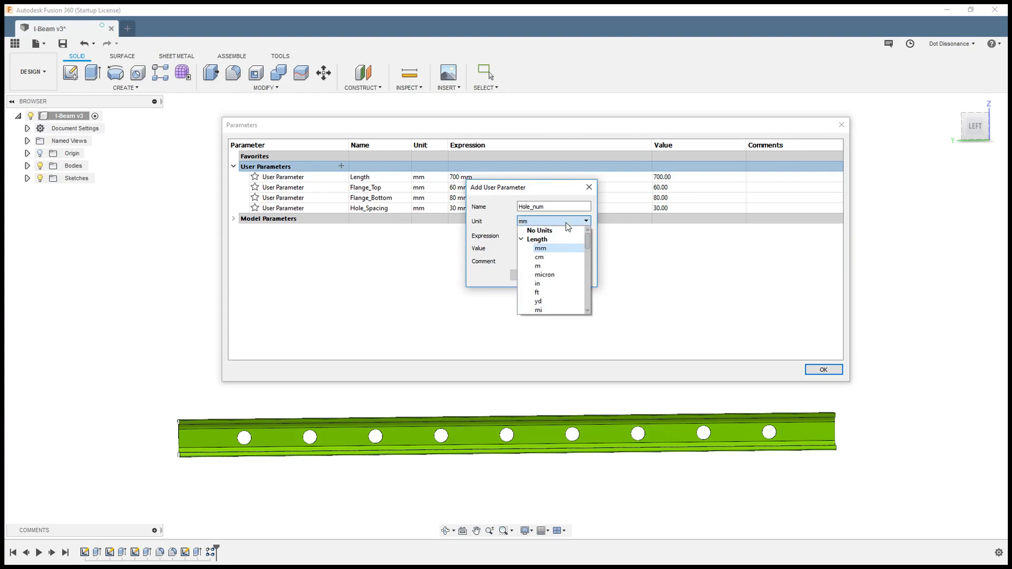
pyautogui.click(549, 233)
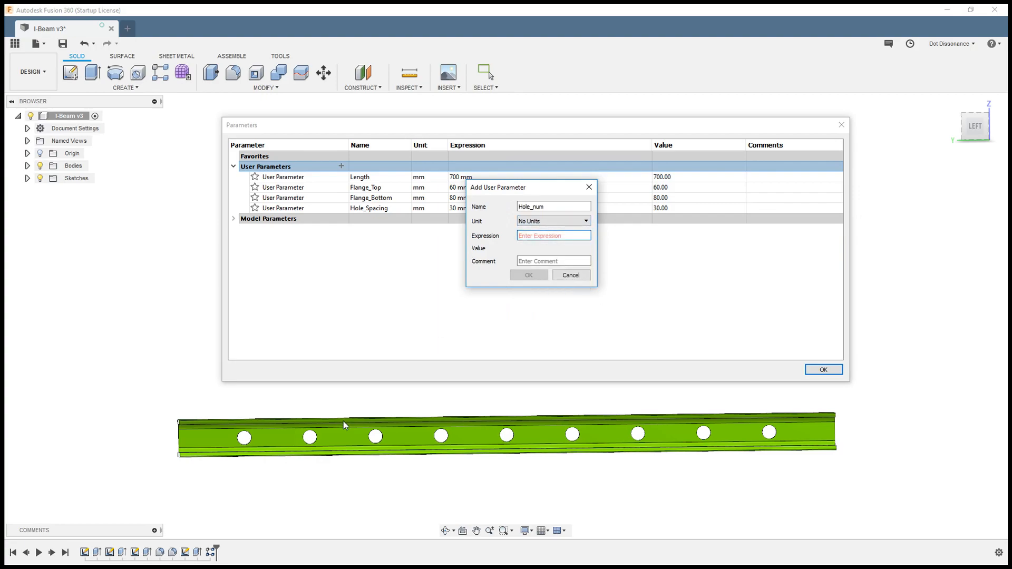
pyautogui.write('12')
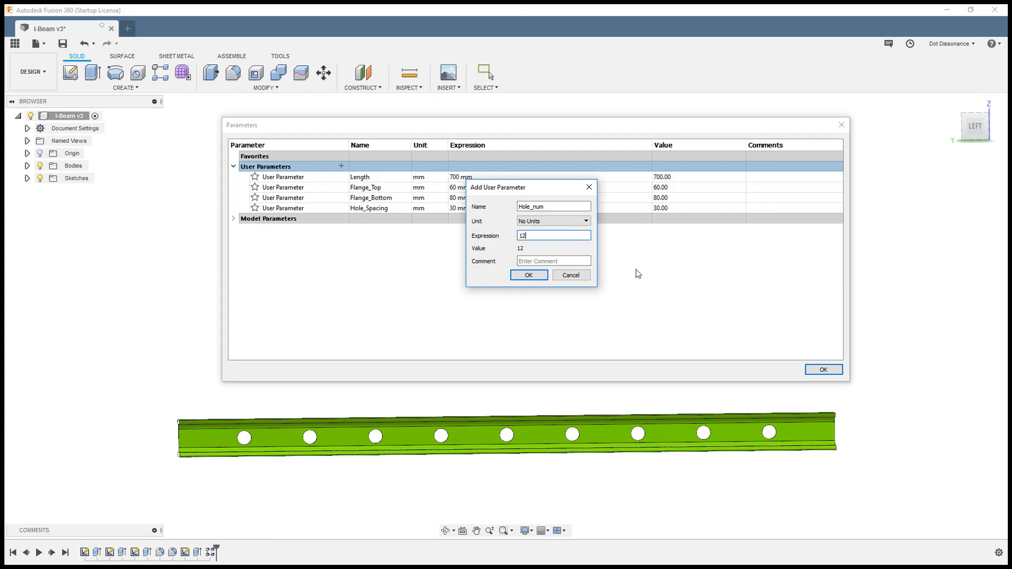
pyautogui.click(529, 275)
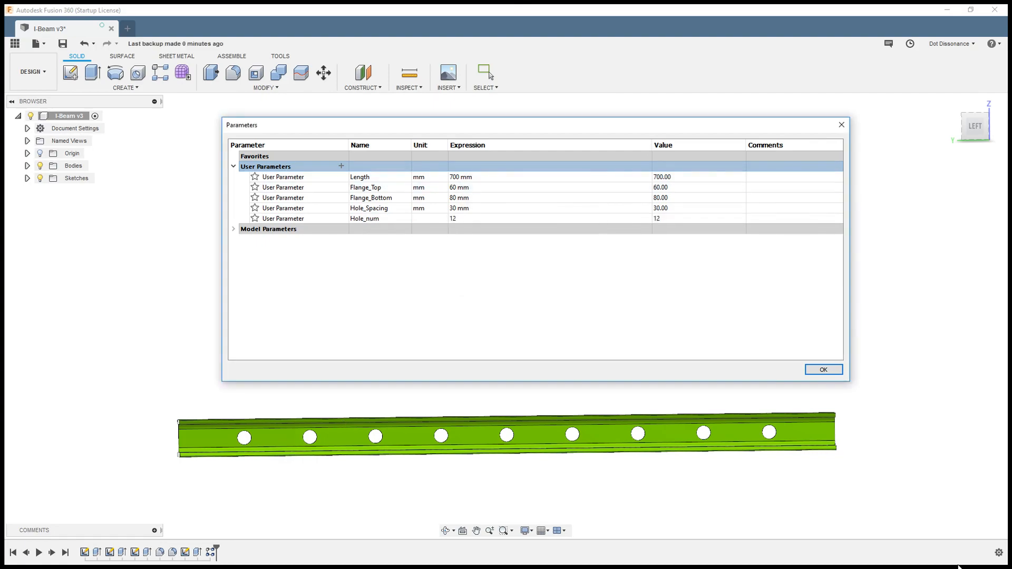
pyautogui.click(813, 369)
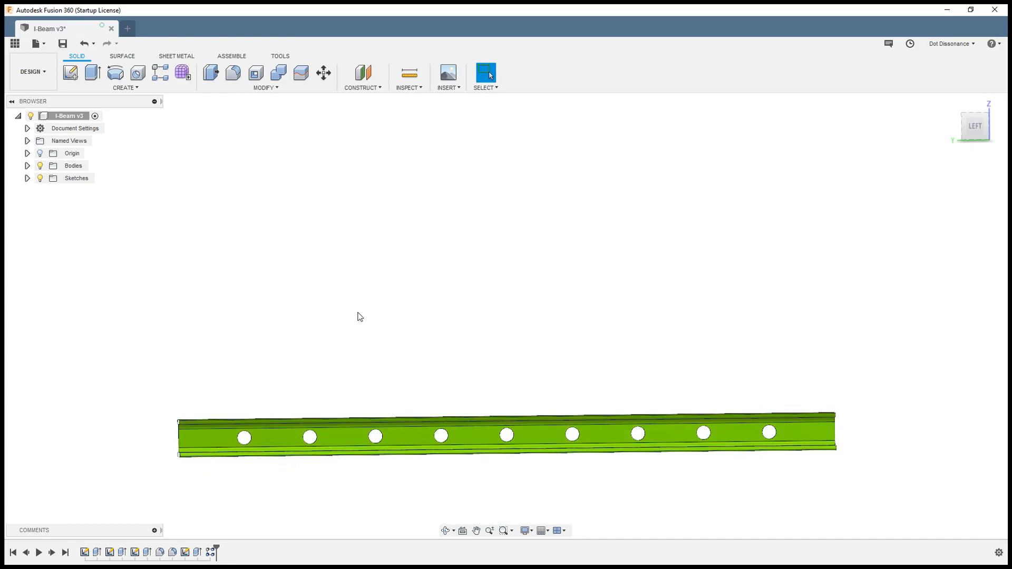
# Step: Edit the web hole pattern and drive its first-direction quantity with the Hole_num parameter
pyautogui.rightClick(210, 552)
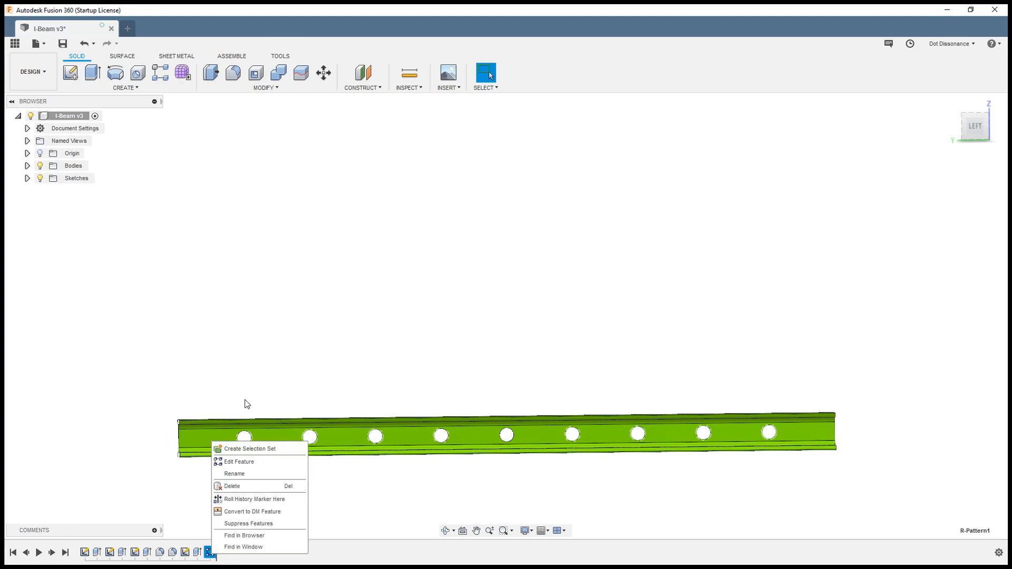
pyautogui.click(247, 462)
pyautogui.press('Tab')
pyautogui.press('Tab')
pyautogui.press('Tab')
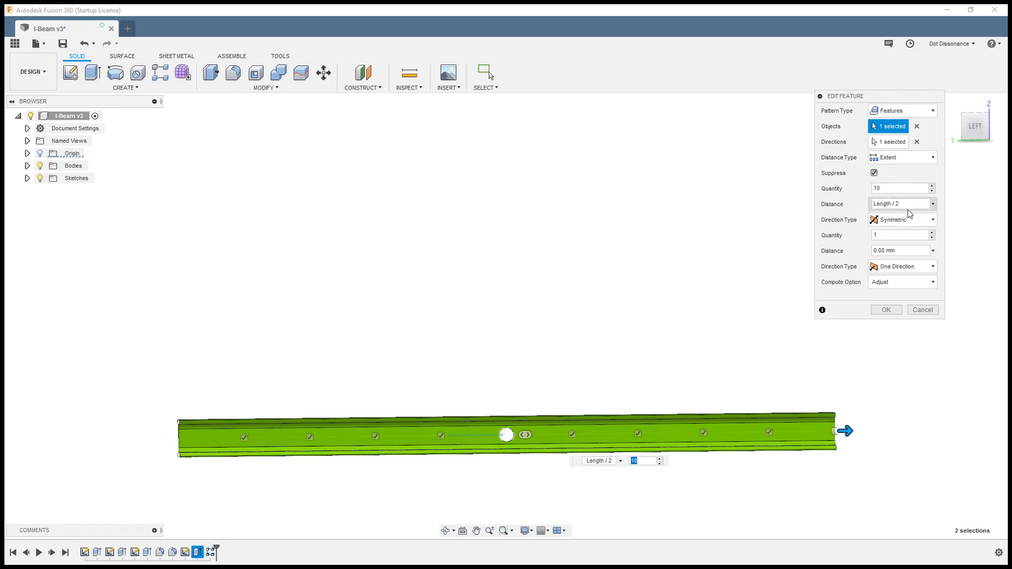
pyautogui.click(892, 190)
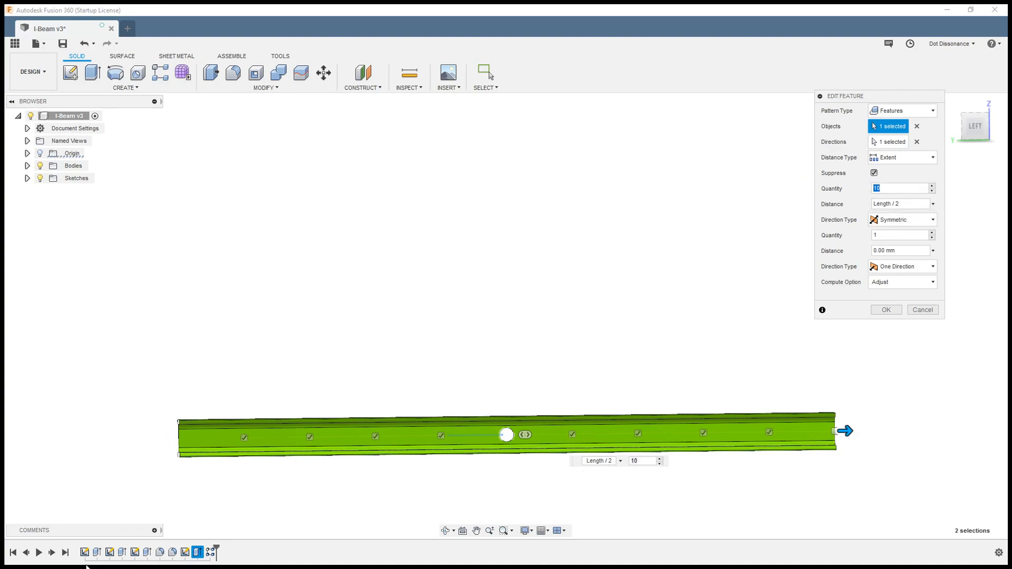
pyautogui.write('h')
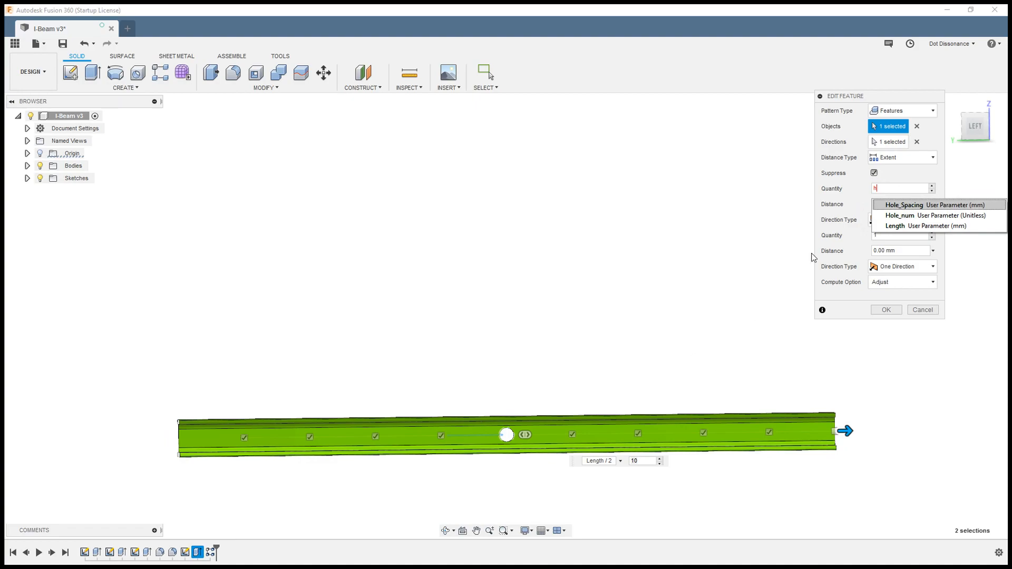
pyautogui.click(907, 215)
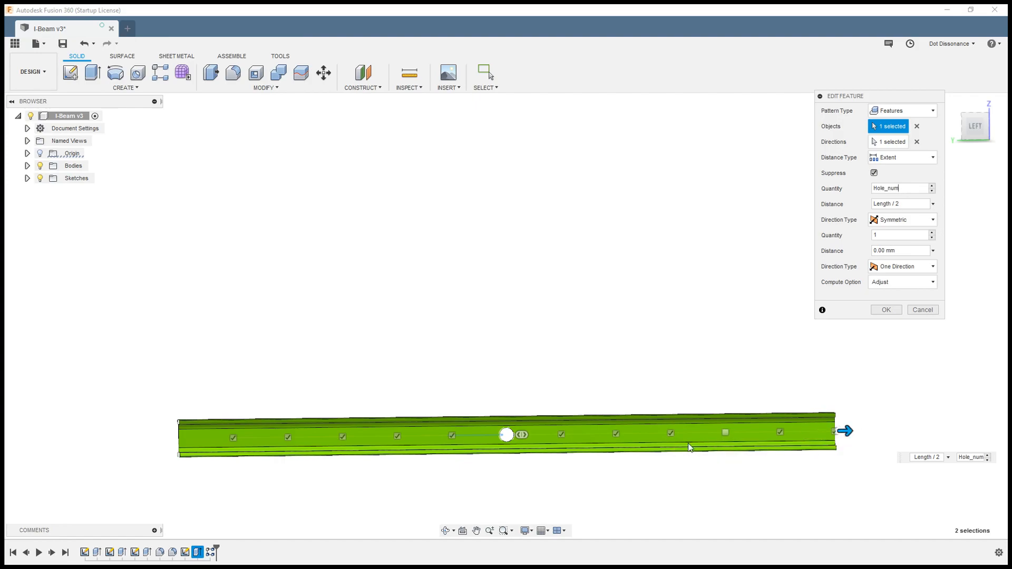
# Step: Re-enable the unticked hole instance second from the beam's right end and apply the pattern edit
pyautogui.click(724, 432)
pyautogui.press('Tab')
pyautogui.press('Tab')
pyautogui.press('Tab')
pyautogui.press('Tab')
pyautogui.press('Tab')
pyautogui.press('Tab')
pyautogui.press('Tab')
pyautogui.press('Tab')
pyautogui.press('Tab')
pyautogui.click(886, 312)
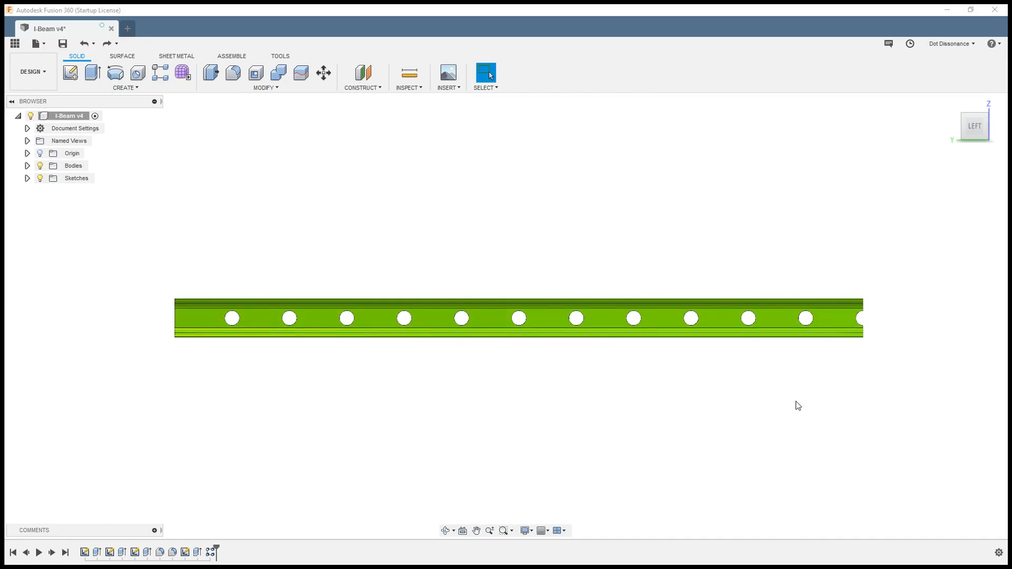
# Step: Edit the web hole sketch and move the 15 mm circle off the origin to about Y 84.6 mm, Z 40.7 mm, above the beam
pyautogui.rightClick(185, 552)
pyautogui.click(216, 446)
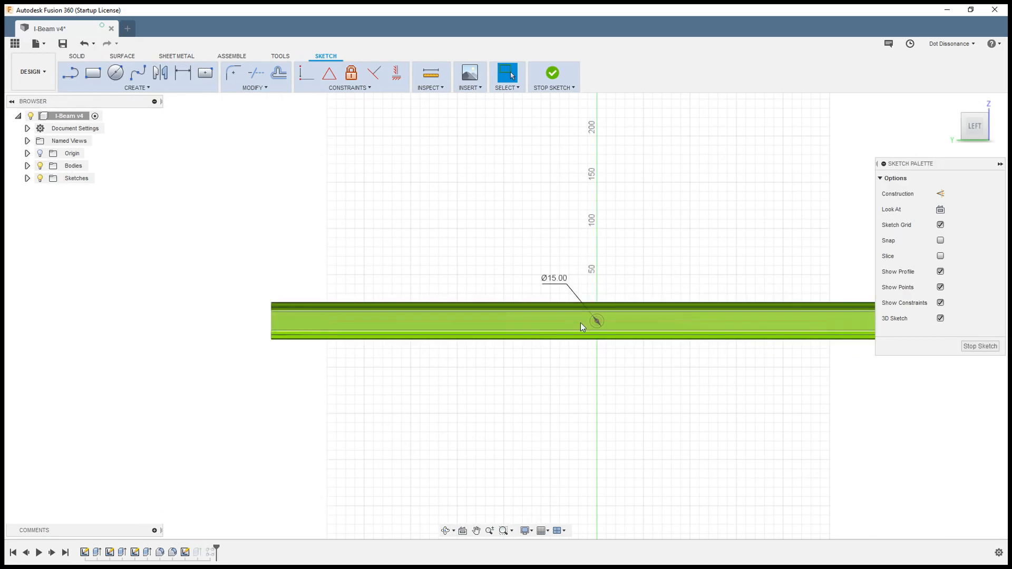
pyautogui.scroll(-4, 467, 347)
pyautogui.scroll(2, 396, 368)
pyautogui.scroll(5, 583, 314)
pyautogui.click(634, 304)
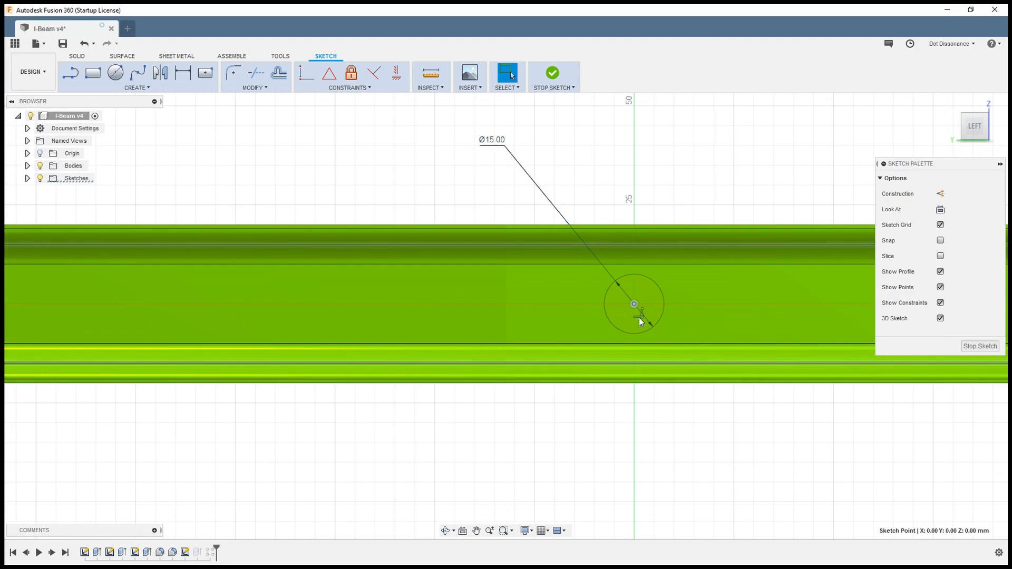
pyautogui.press('Escape')
pyautogui.moveTo(634, 304); pyautogui.dragTo(297, 143)
pyautogui.scroll(-10, 451, 194)
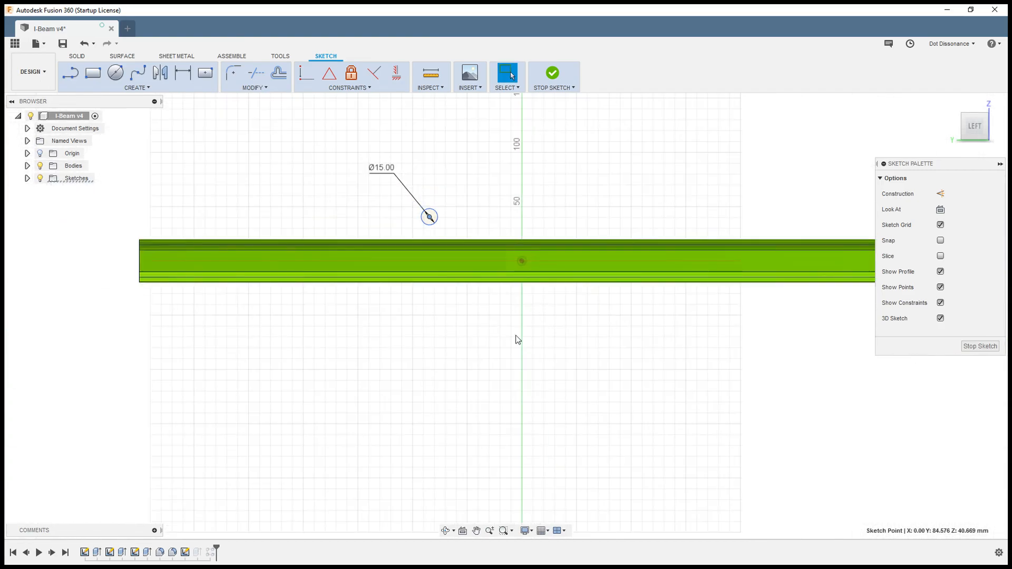
pyautogui.scroll(-3, 427, 342)
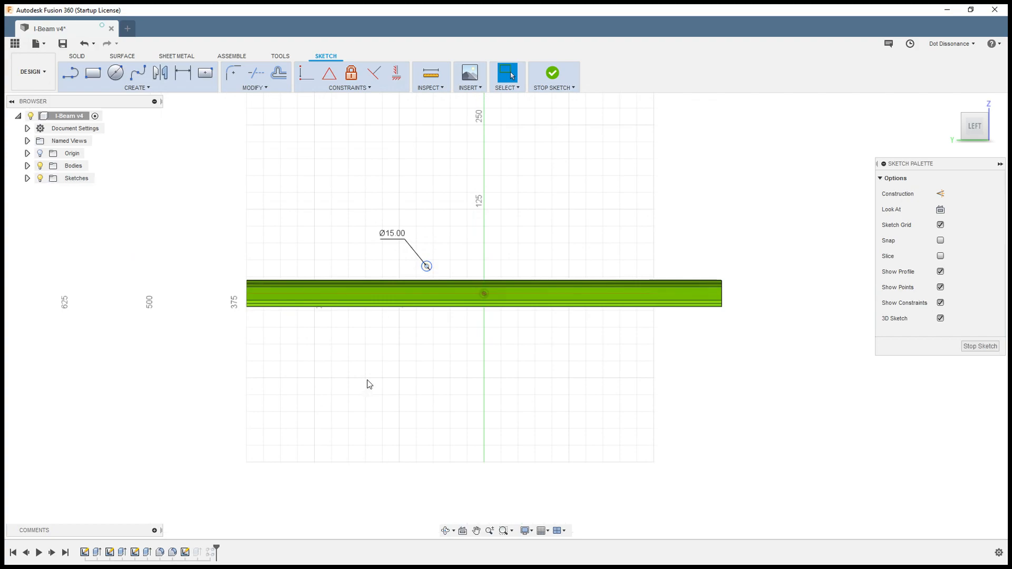
# Step: Sketch a horizontal line about 786 mm long just below the beam and convert it to a construction line
pyautogui.press('l')
pyautogui.click(216, 330)
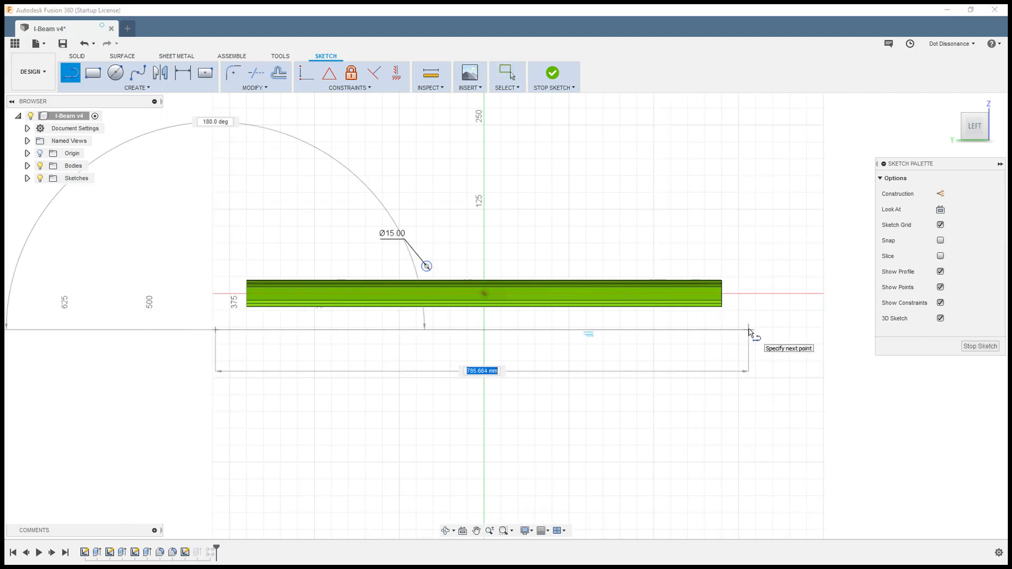
pyautogui.click(749, 330)
pyautogui.press('Escape')
pyautogui.click(574, 331)
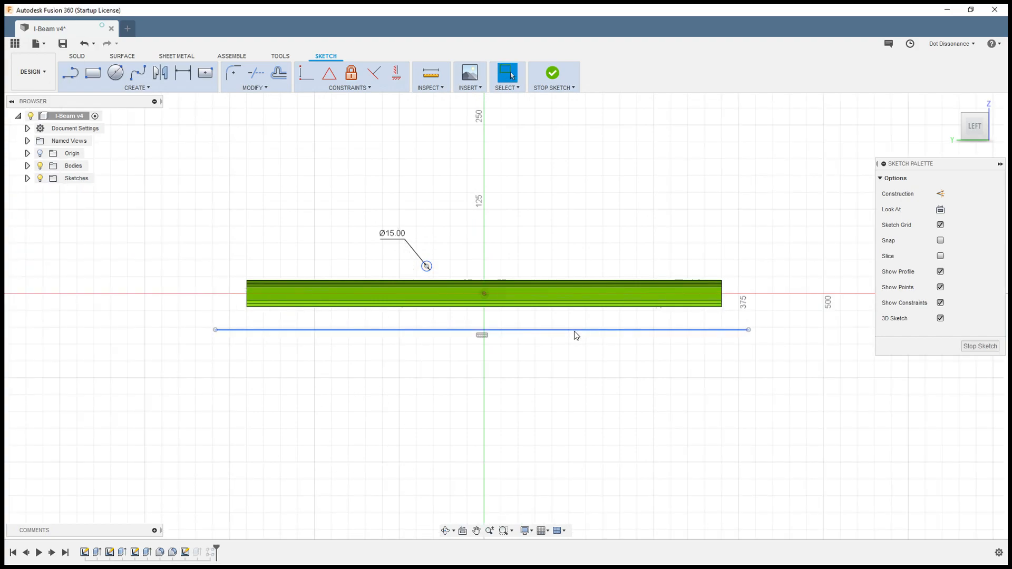
pyautogui.press('x')
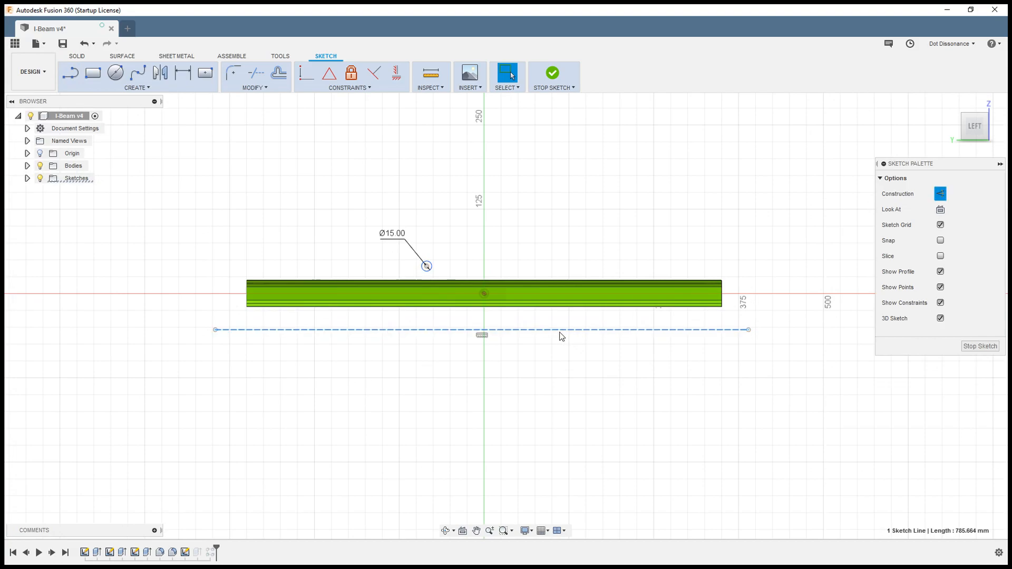
# Step: Constrain the horizontal construction line coincident with the origin
pyautogui.keyDown('shift'); pyautogui.click(484, 294); pyautogui.keyUp('shift')
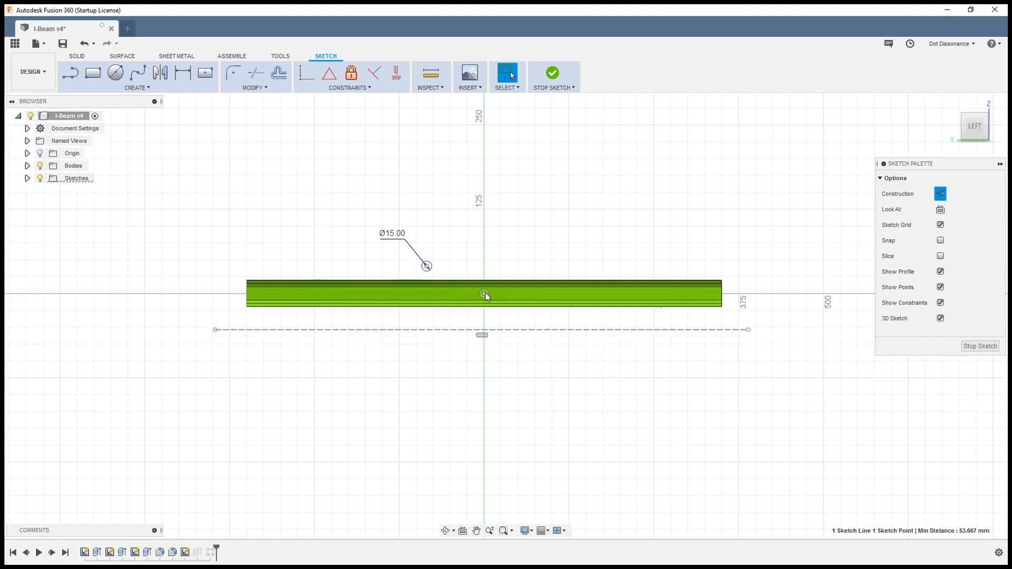
pyautogui.click(305, 79)
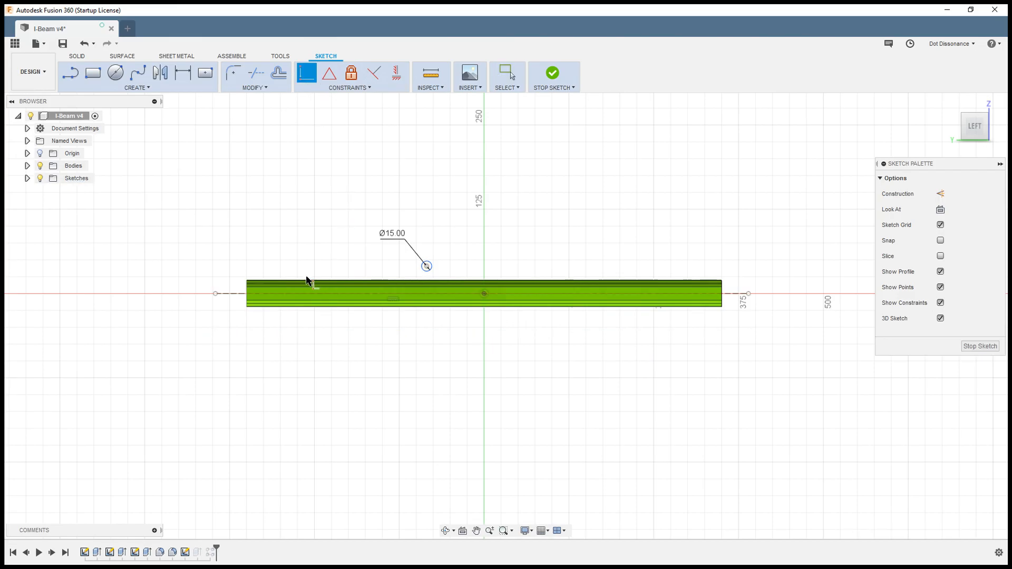
pyautogui.press('Escape')
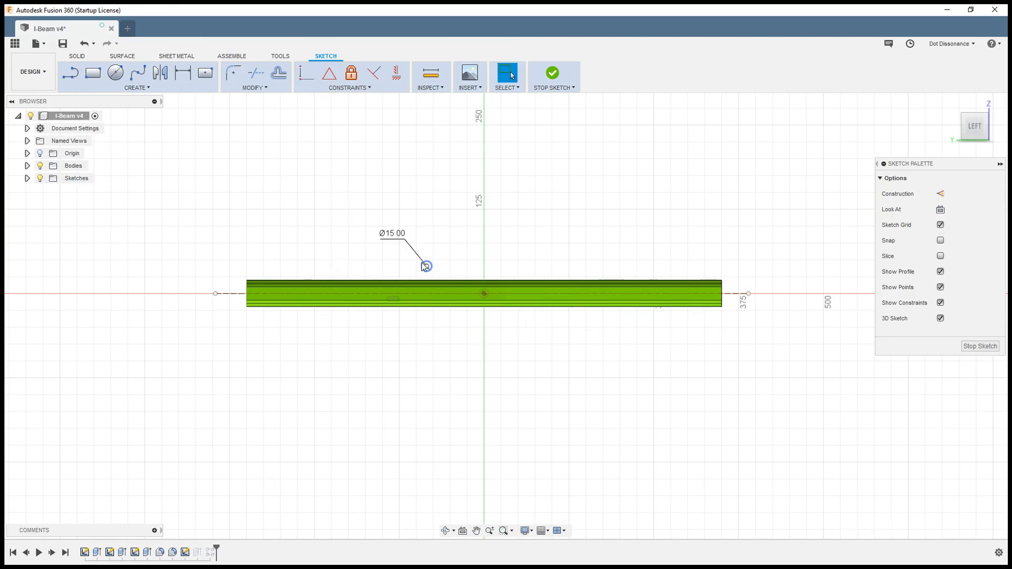
# Step: Place the 15 mm circle's center on the construction line, just inside the beam's left end
pyautogui.scroll(5, 372, 263)
pyautogui.moveTo(501, 278); pyautogui.dragTo(123, 340)
pyautogui.scroll(-3, 712, 288)
pyautogui.scroll(7, 369, 291)
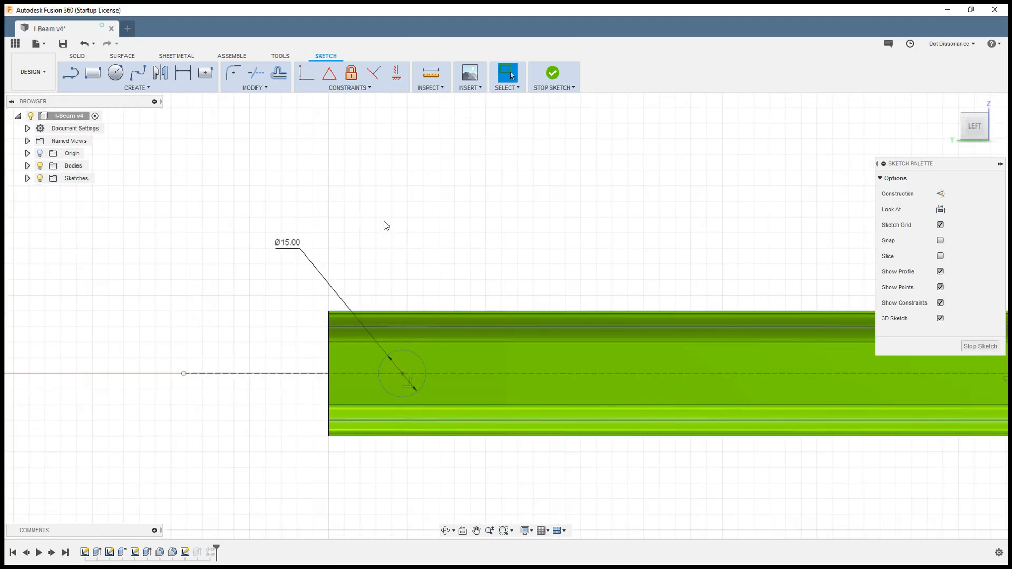
# Step: Dimension the circle's center 25 mm from the beam's left end edge and finish the sketch
pyautogui.press('d')
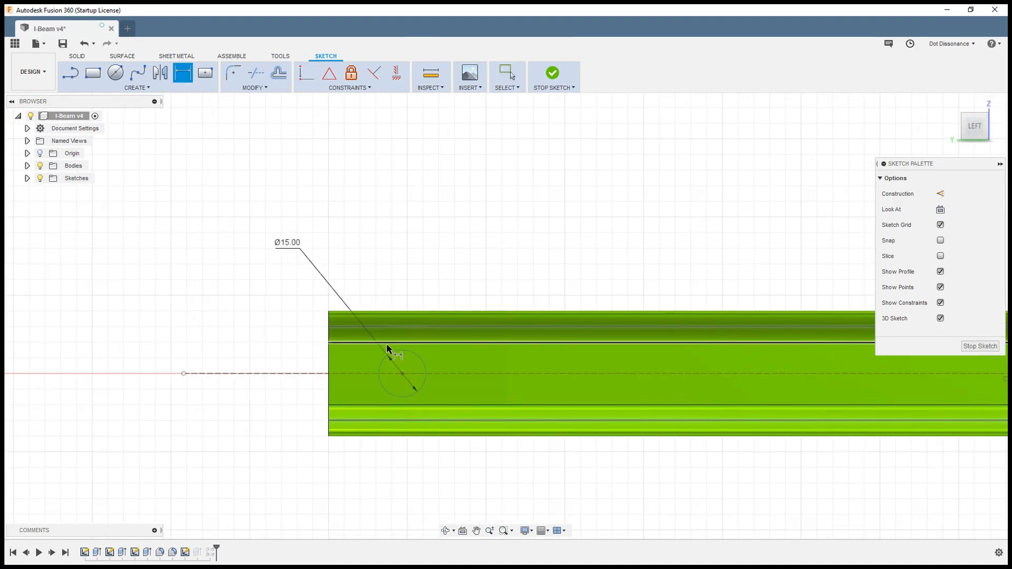
pyautogui.click(403, 375)
pyautogui.click(331, 366)
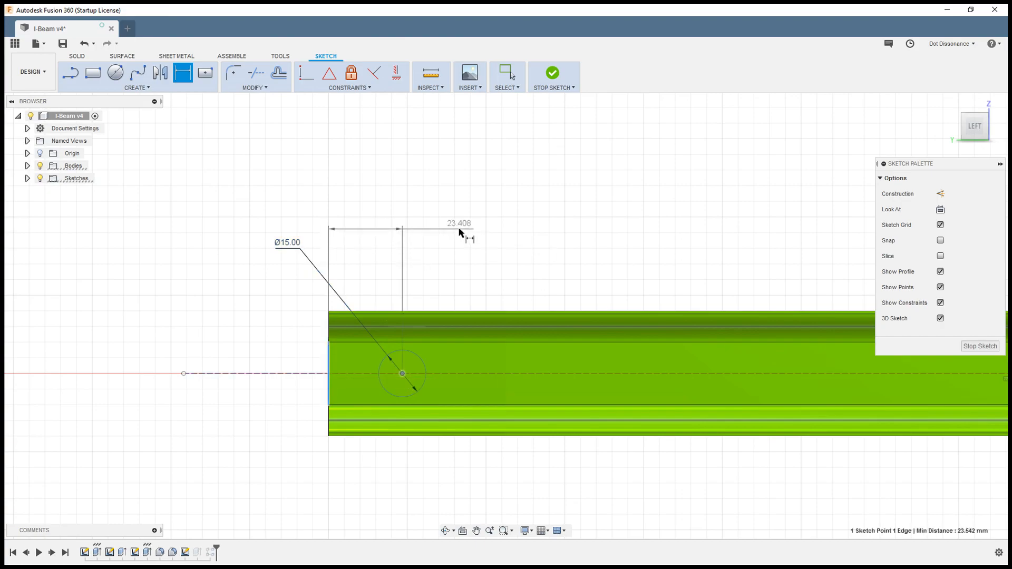
pyautogui.click(448, 218)
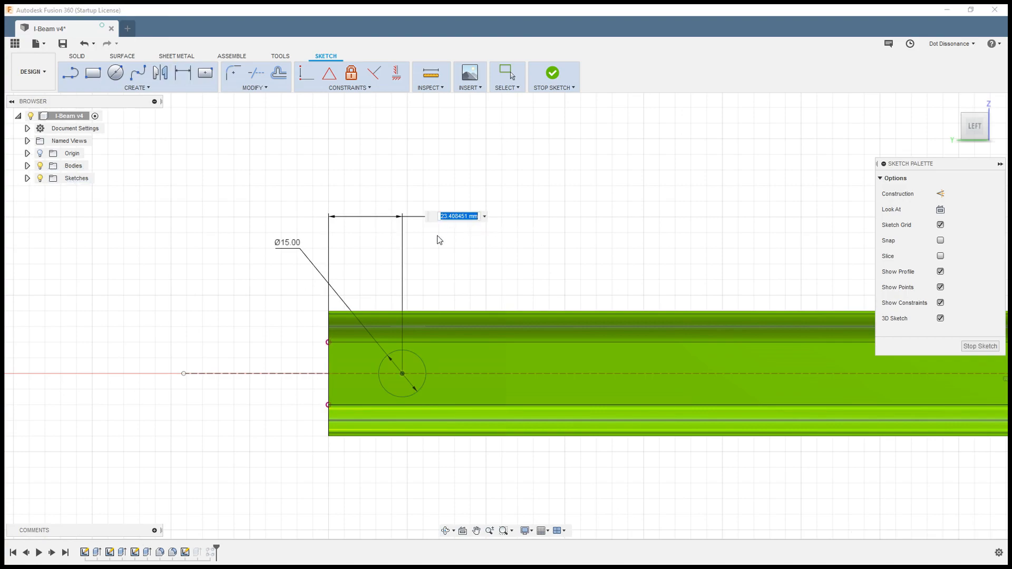
pyautogui.write('25')
pyautogui.press('Return')
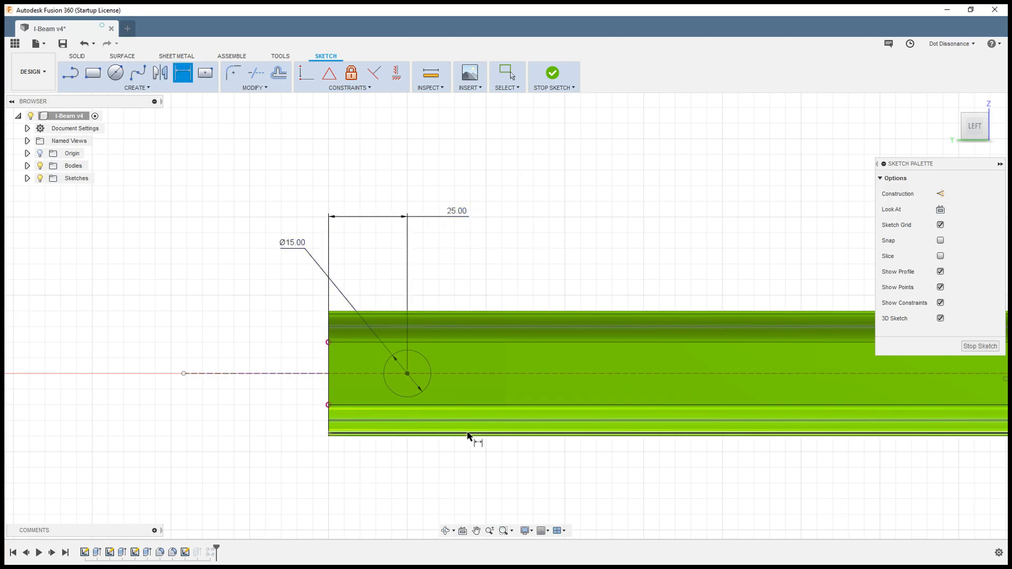
pyautogui.click(552, 74)
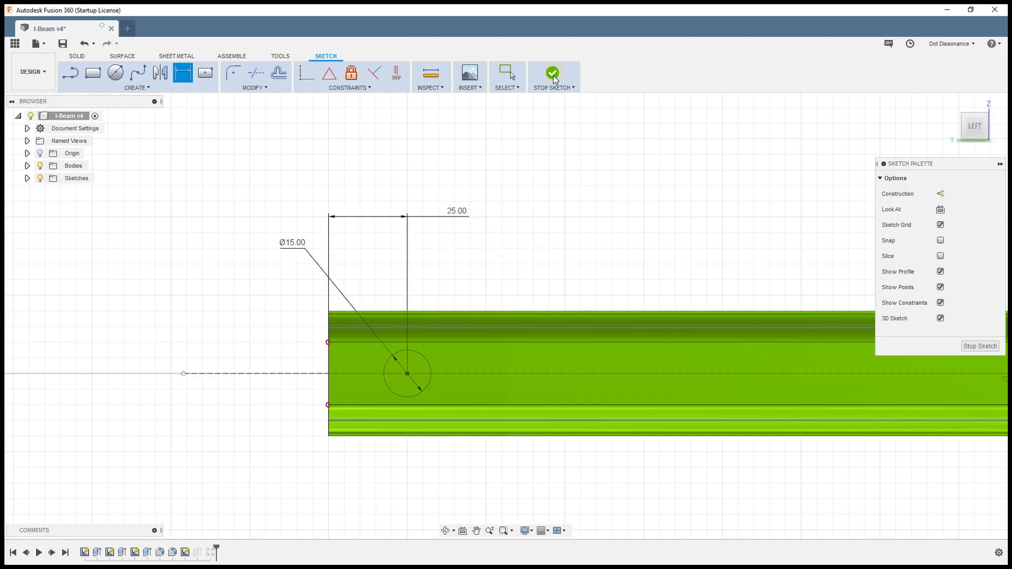
# Step: Edit the web hole pattern and change its first direction type from Symmetric to One Direction
pyautogui.scroll(-3, 314, 347)
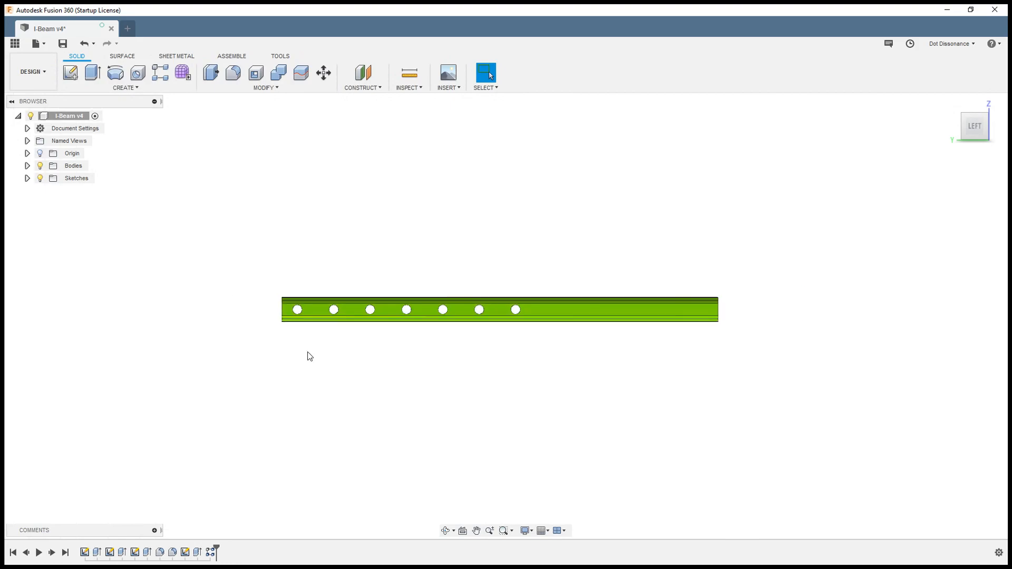
pyautogui.scroll(4, 318, 291)
pyautogui.scroll(1, 321, 289)
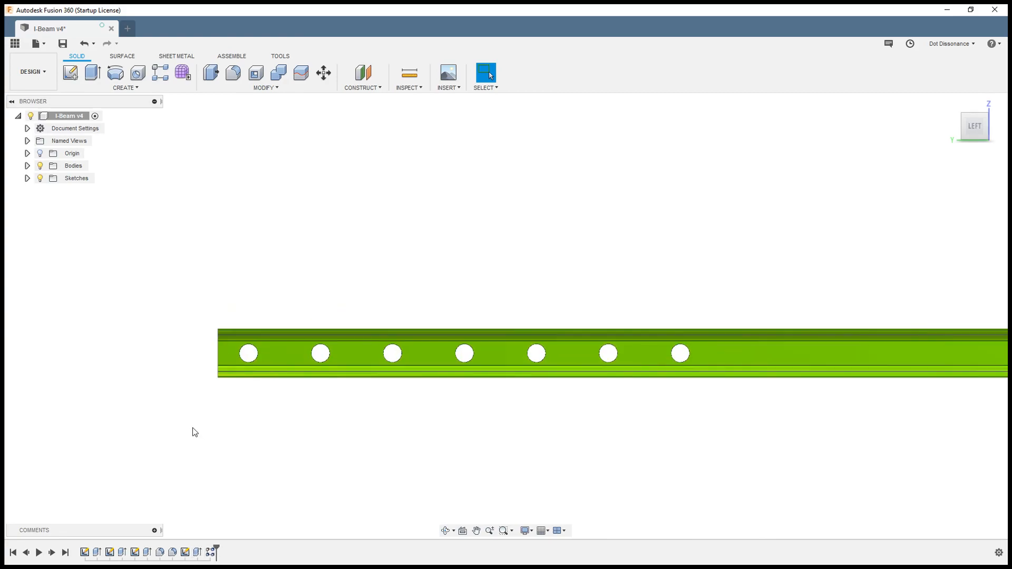
pyautogui.rightClick(212, 553)
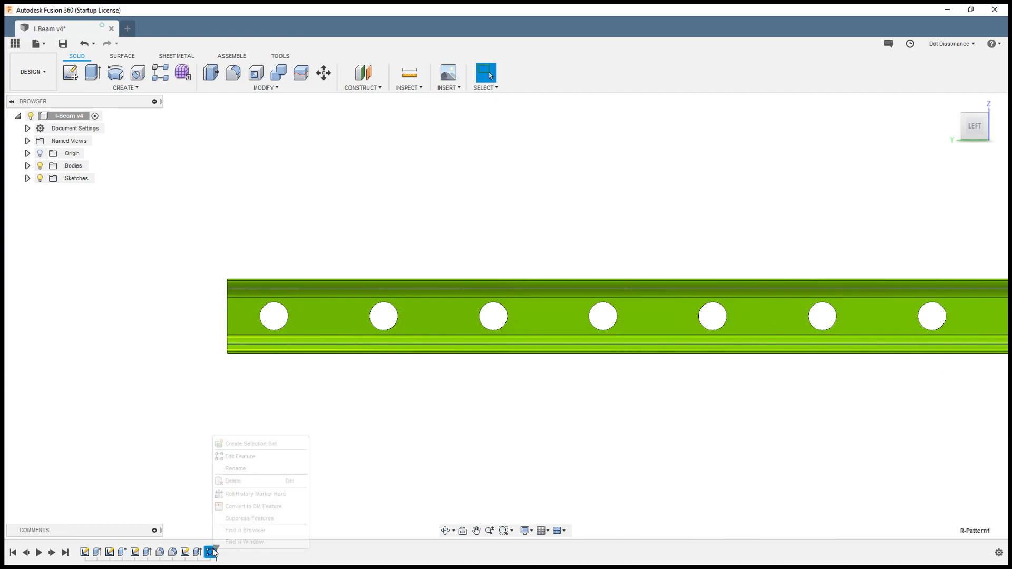
pyautogui.click(240, 456)
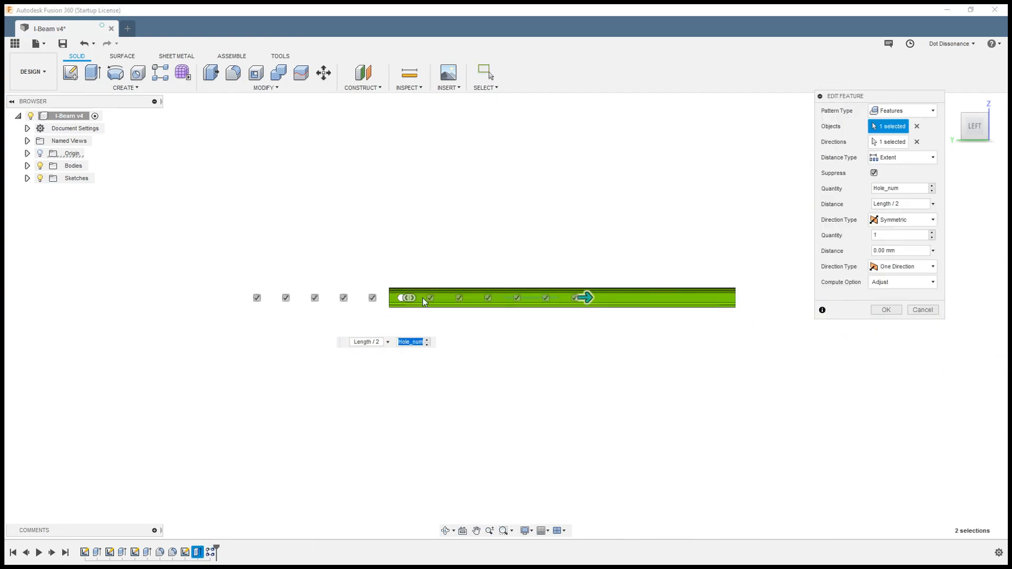
pyautogui.press('Tab')
pyautogui.click(920, 220)
pyautogui.click(902, 235)
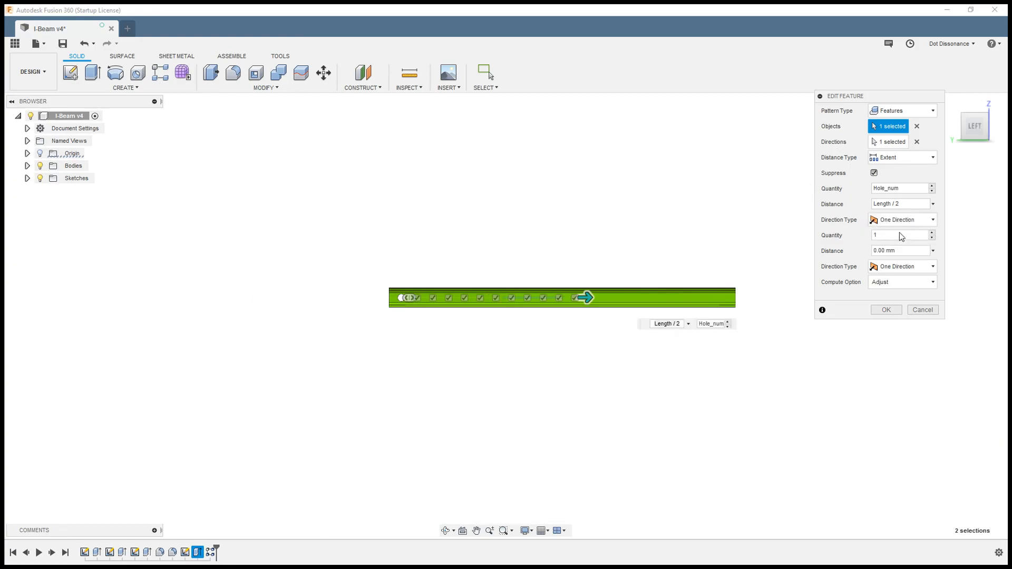
pyautogui.scroll(2, 467, 320)
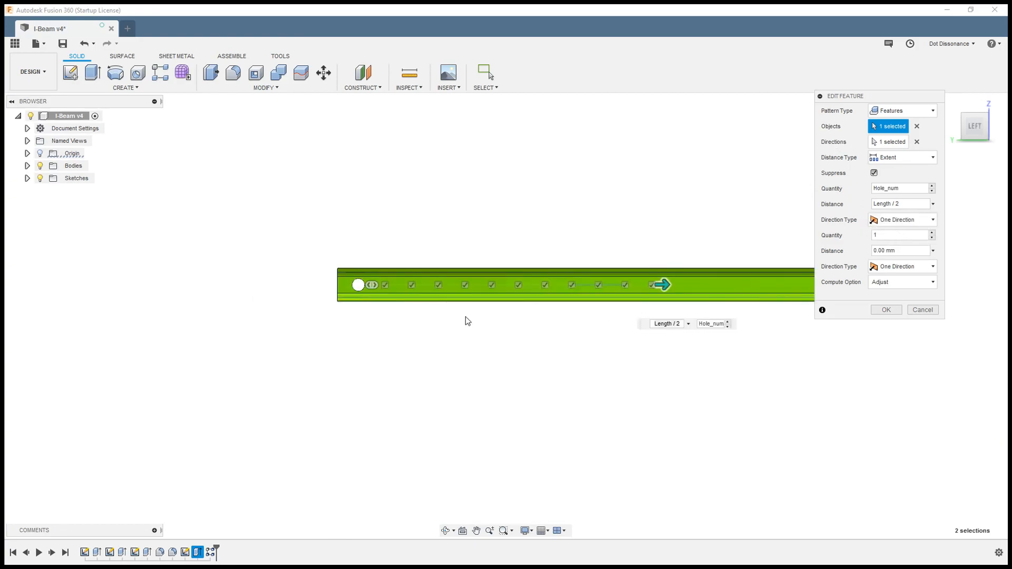
# Step: Set the hole pattern's first-direction distance to the full Length parameter
pyautogui.press('Tab')
pyautogui.scroll(-3, 502, 209)
pyautogui.scroll(-2, 312, 246)
pyautogui.scroll(2, 581, 203)
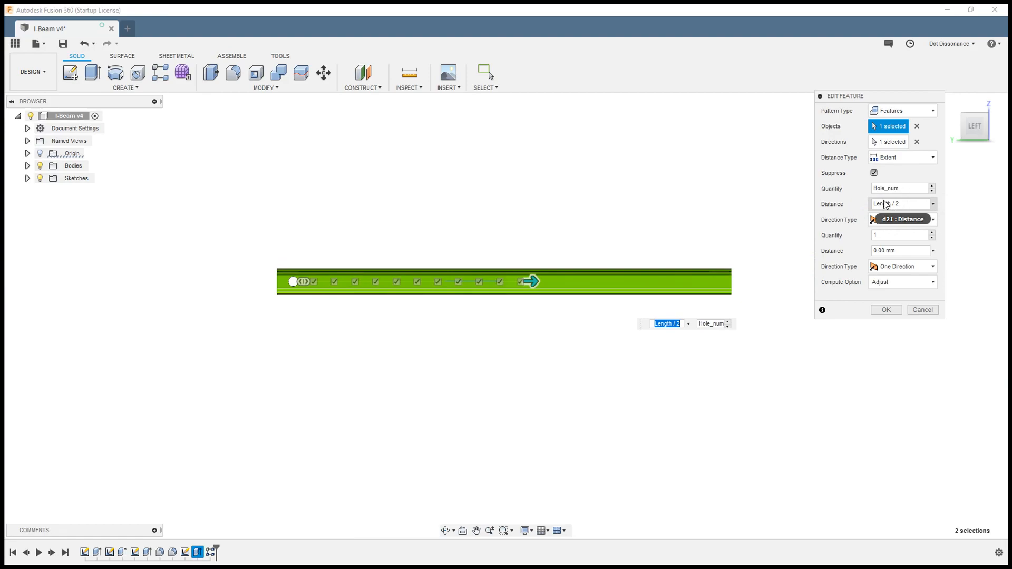
pyautogui.click(903, 205)
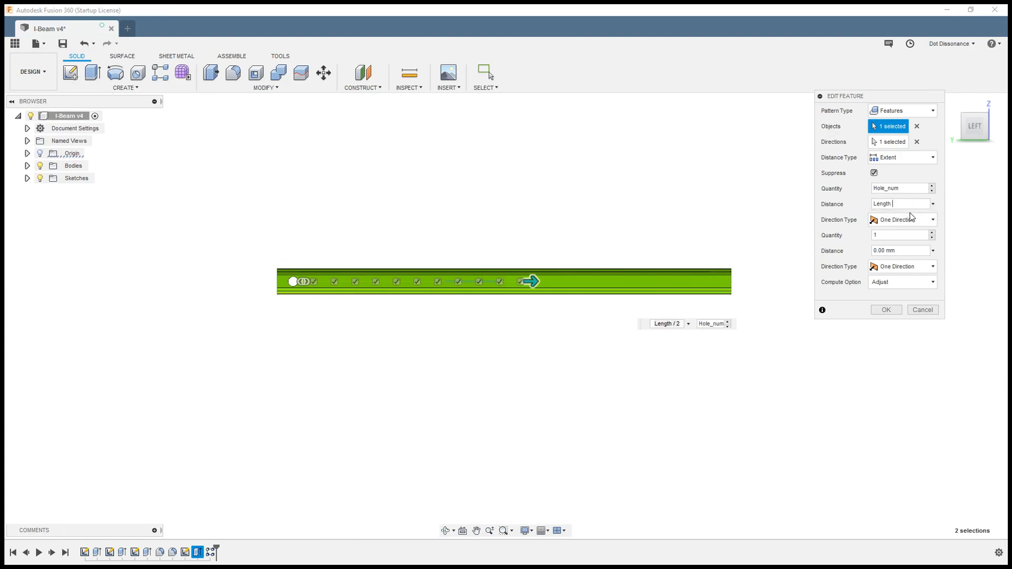
pyautogui.press('BackSpace')
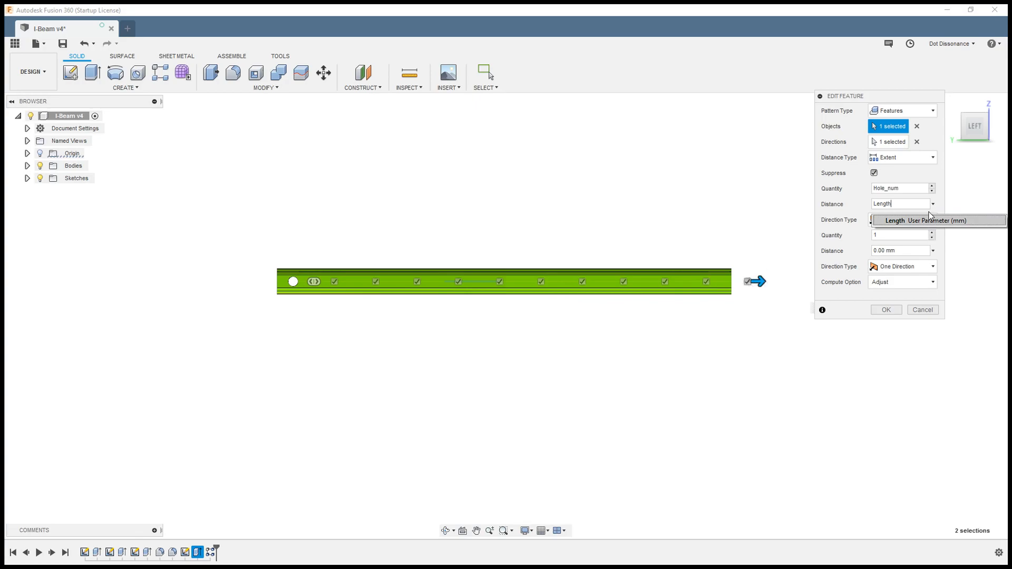
pyautogui.press('Return')
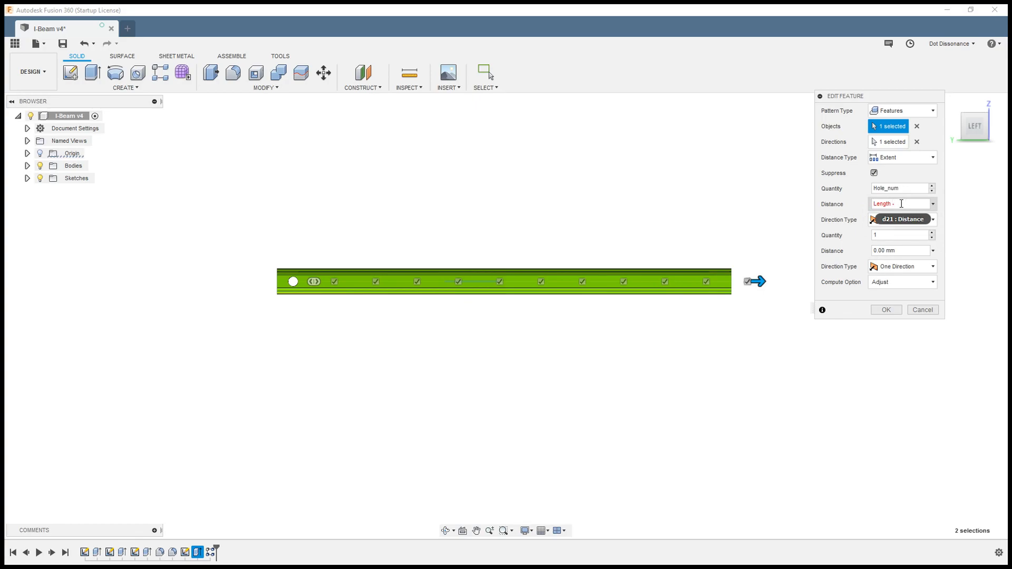
# Step: Try Length -50 and Length -25 as the hole pattern's distance and check the last instance at the beam's right end
pyautogui.write('-50')
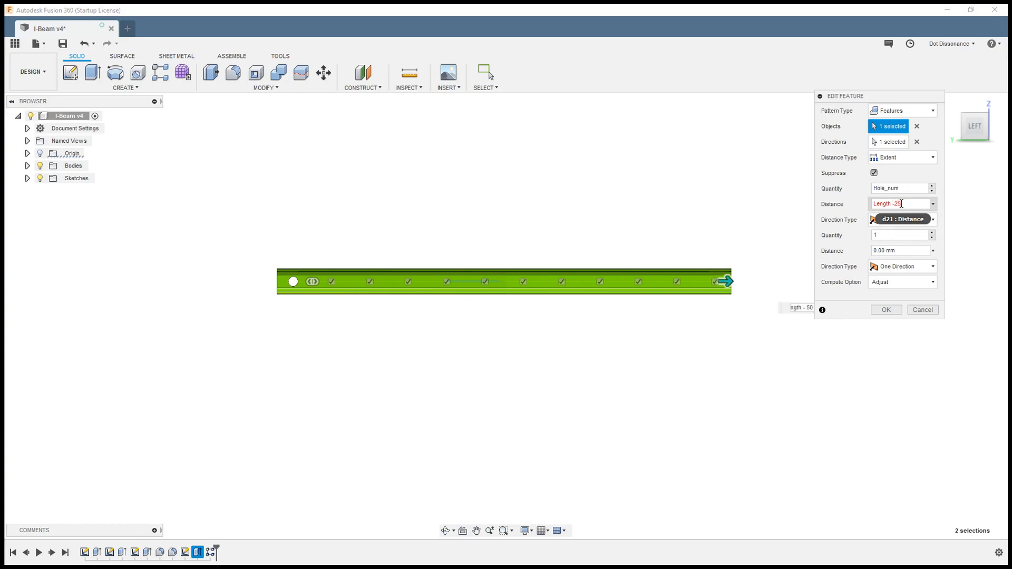
pyautogui.scroll(5, 767, 237)
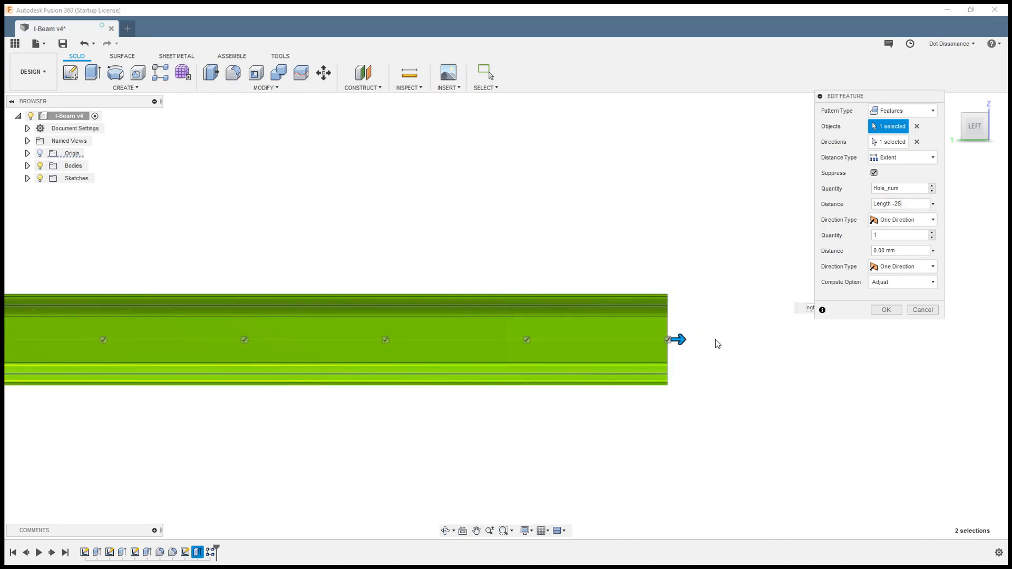
pyautogui.scroll(3, 668, 373)
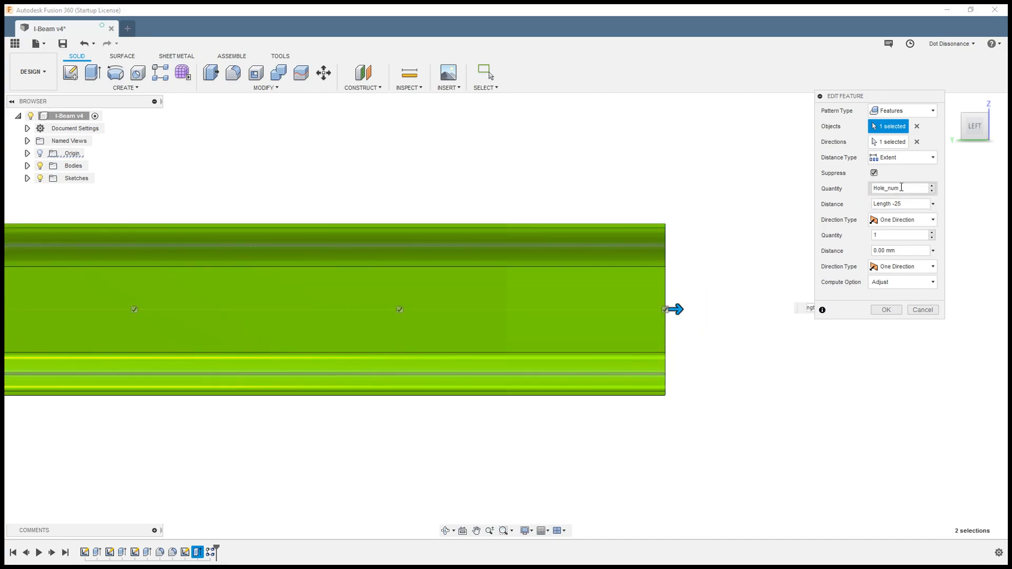
# Step: Set the hole pattern's distance to Length -50 and apply the pattern edit
pyautogui.doubleClick(898, 204)
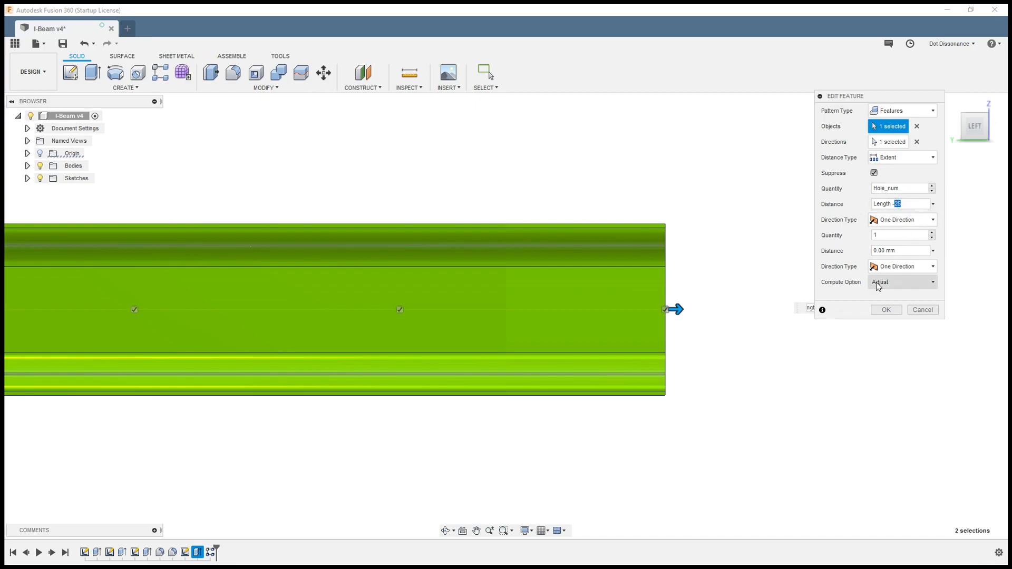
pyautogui.write('50')
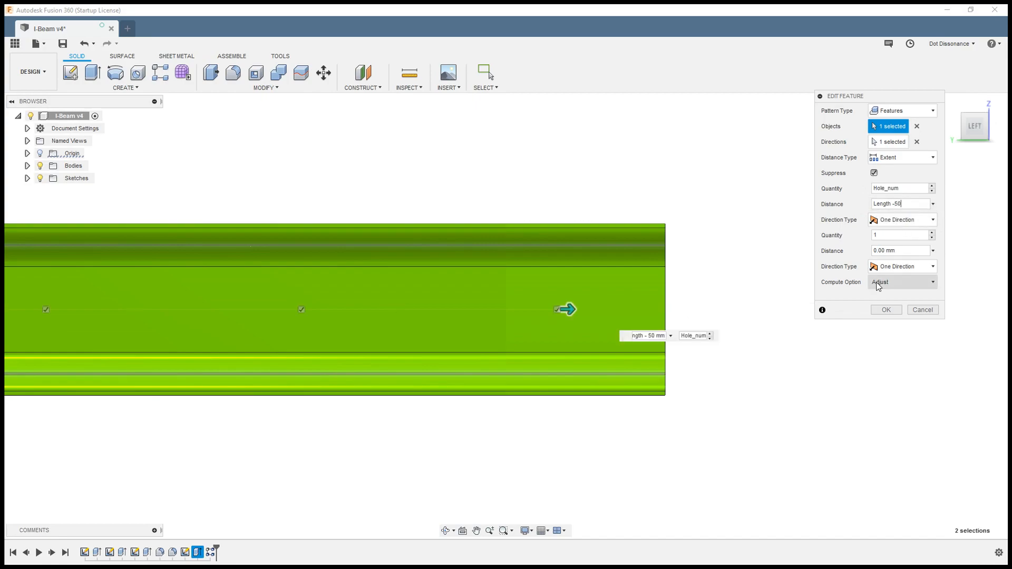
pyautogui.scroll(-4, 773, 308)
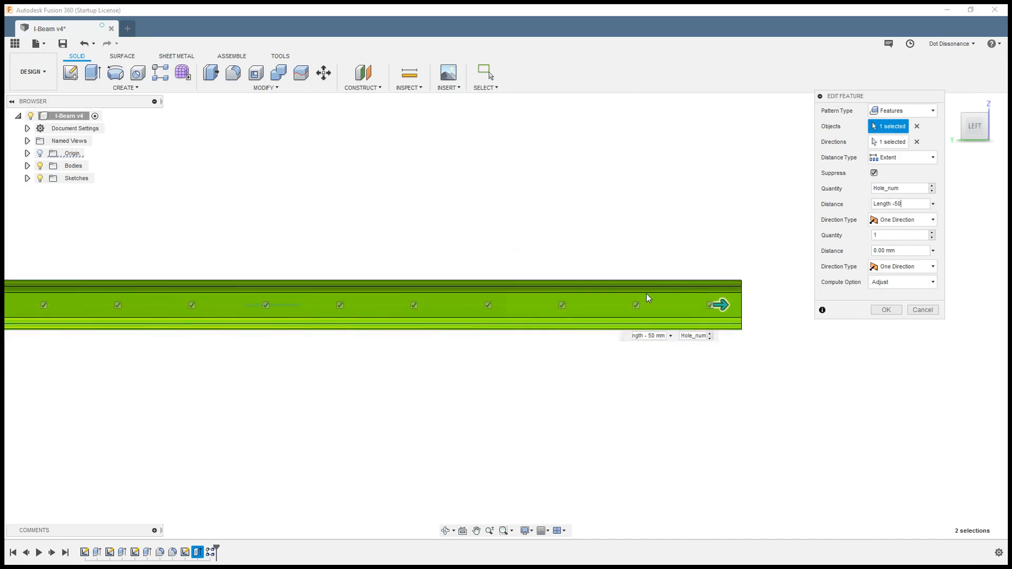
pyautogui.scroll(-3, 759, 309)
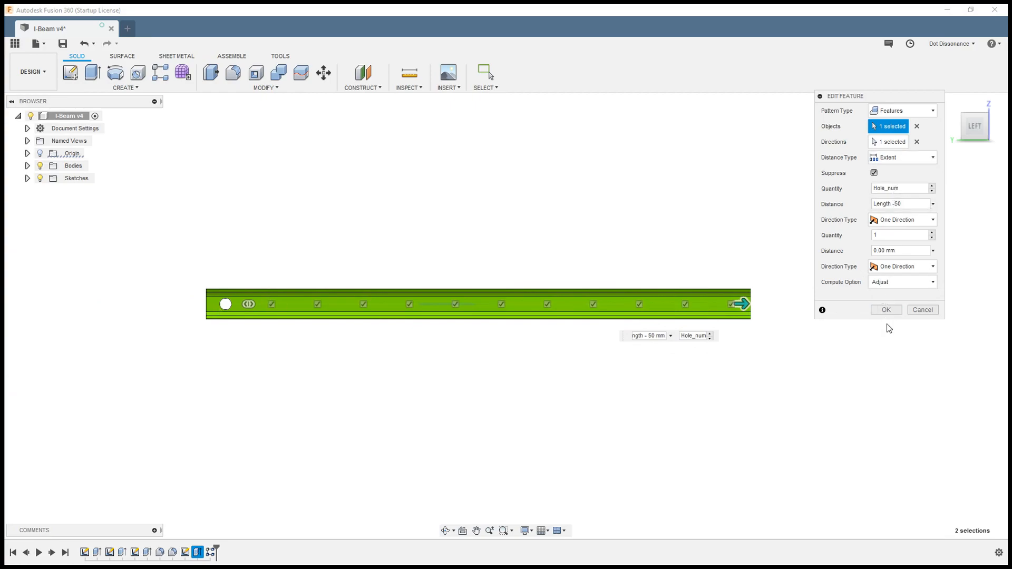
pyautogui.click(893, 311)
# Step: Examine the hole distribution along the beam's web from the side and at an angle
pyautogui.scroll(-2, 840, 335)
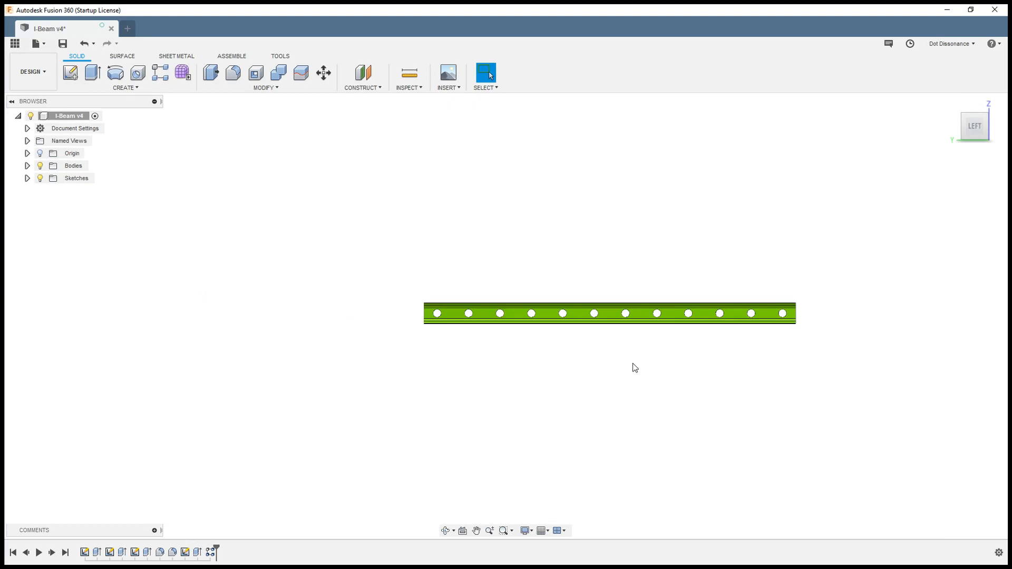
pyautogui.scroll(2, 653, 371)
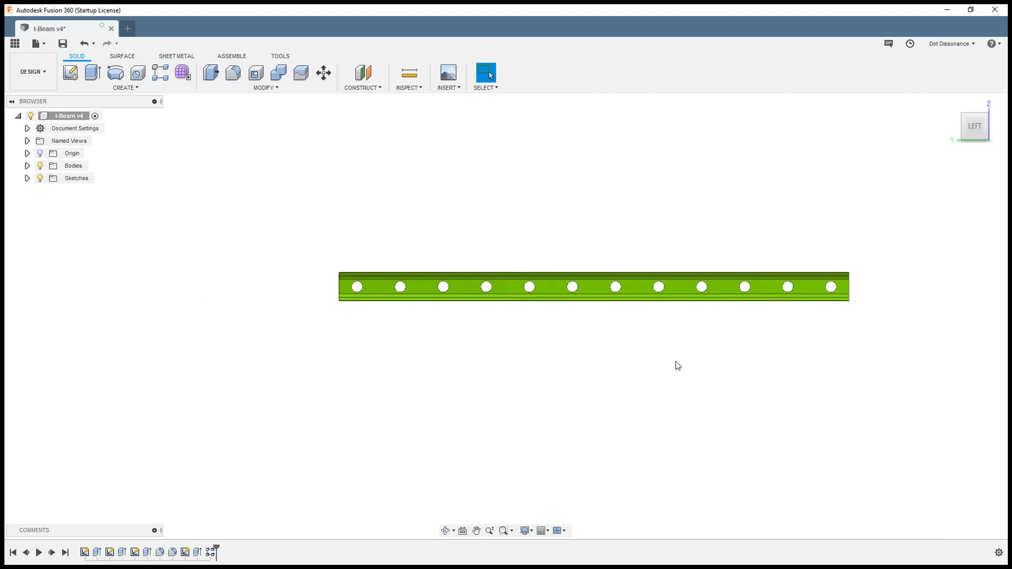
pyautogui.scroll(2, 680, 358)
pyautogui.scroll(-1, 738, 232)
pyautogui.scroll(1, 715, 213)
pyautogui.scroll(1, 854, 224)
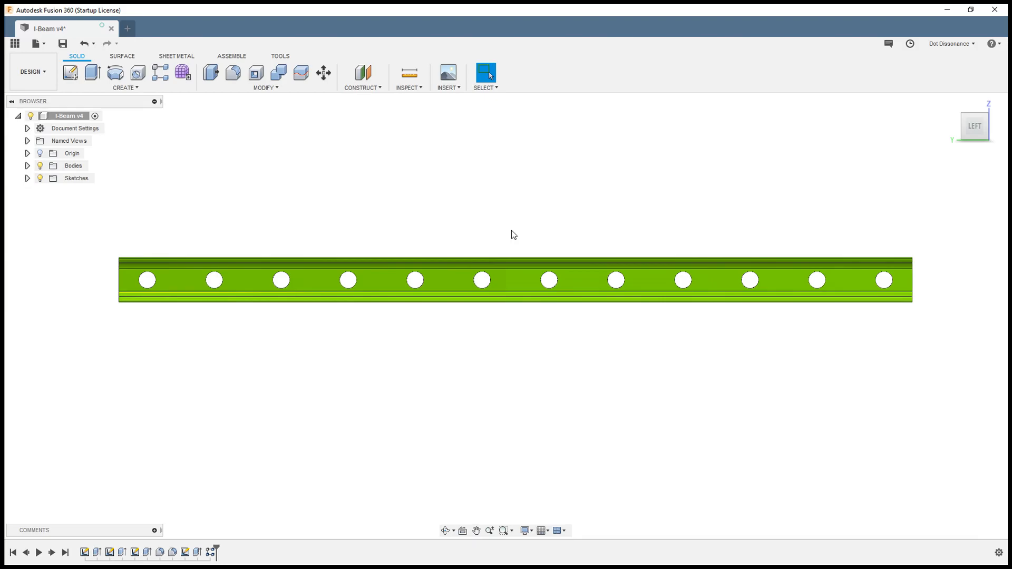
pyautogui.keyDown('shift'); pyautogui.moveTo(618, 237); pyautogui.dragTo(656, 305, button='middle'); pyautogui.keyUp('shift')
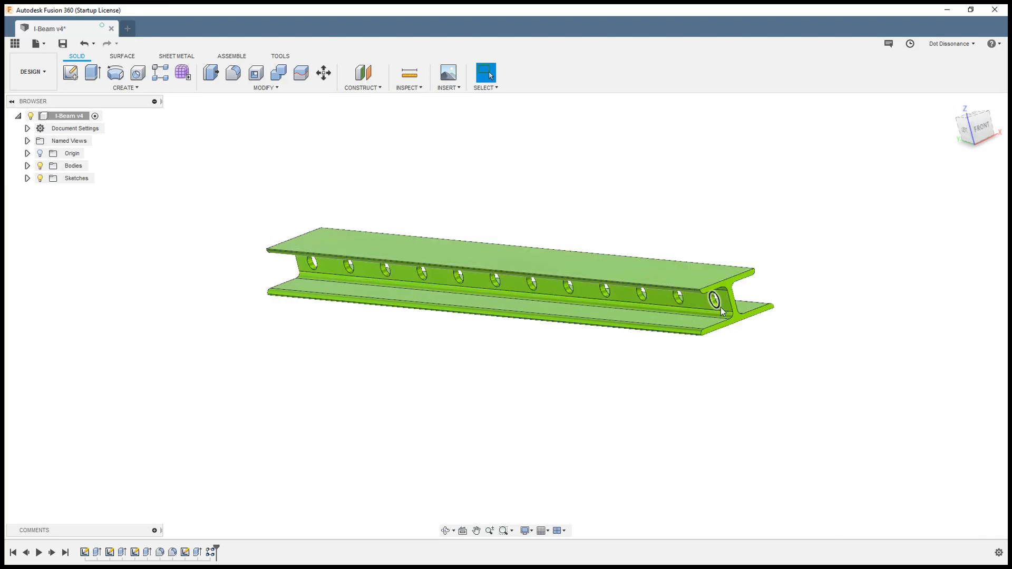
pyautogui.keyDown('shift'); pyautogui.moveTo(720, 308); pyautogui.dragTo(289, 149, button='middle'); pyautogui.keyUp('shift')
# Step: Open the parameters with the whole beam in view and set the Length user parameter to 800 mm
pyautogui.click(266, 88)
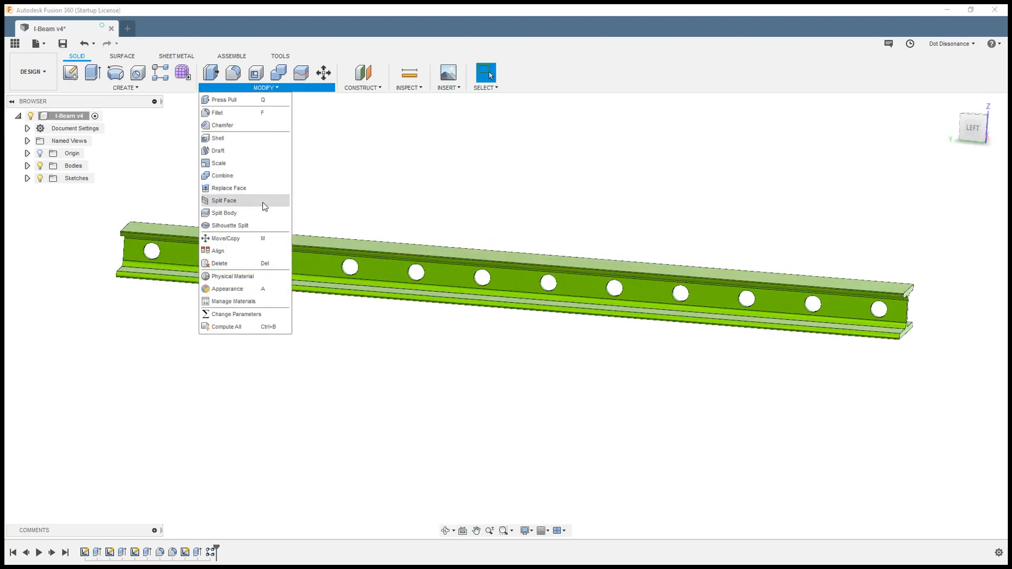
pyautogui.click(236, 315)
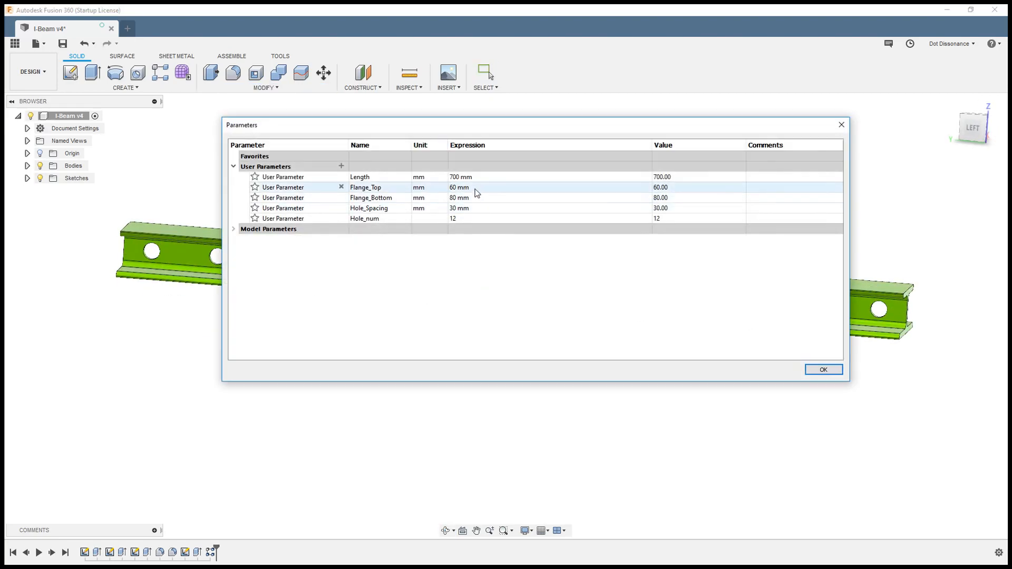
pyautogui.scroll(5, 491, 408)
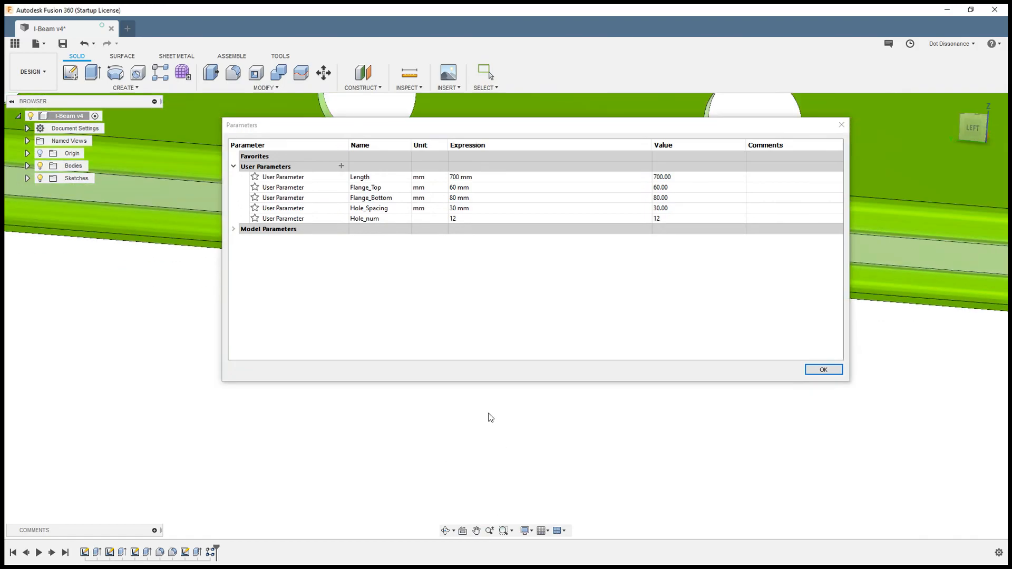
pyautogui.moveTo(511, 431); pyautogui.dragTo(475, 330)
pyautogui.press('Escape')
pyautogui.scroll(-5, 538, 393)
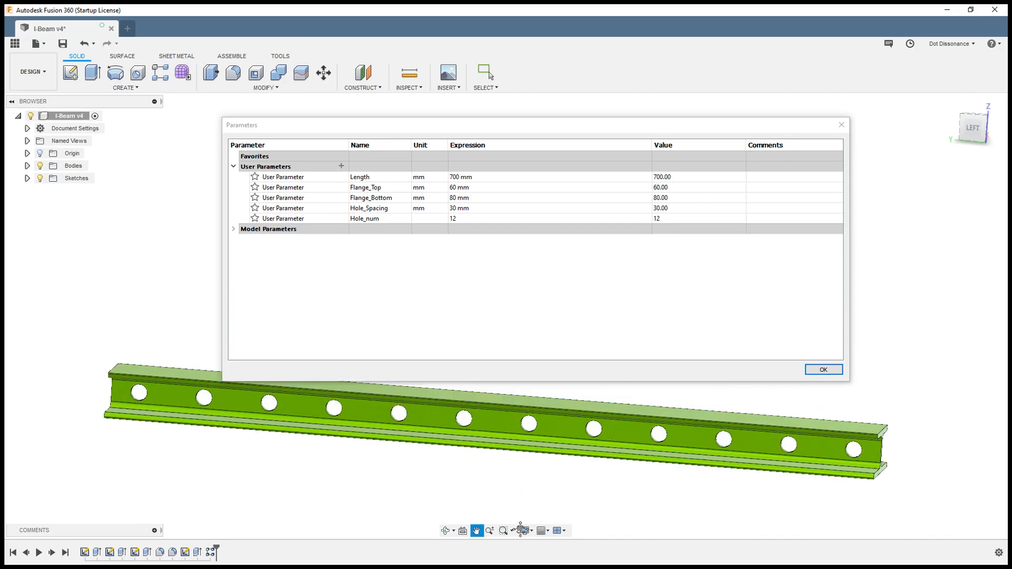
pyautogui.click(456, 177)
pyautogui.write('800')
pyautogui.press('Return')
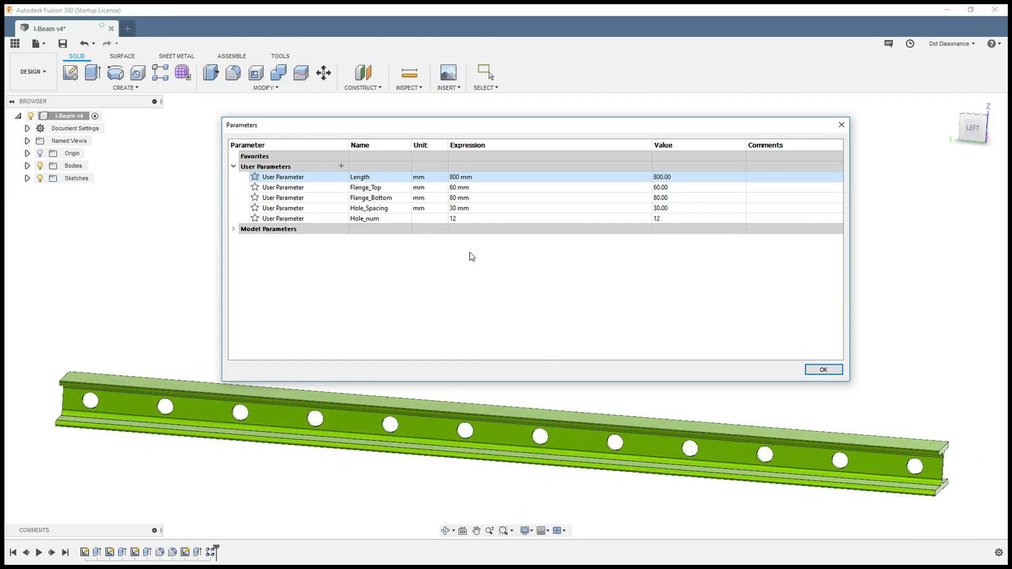
# Step: Set the Hole_num user parameter to 15 and the Length parameter to 900 mm
pyautogui.click(458, 219)
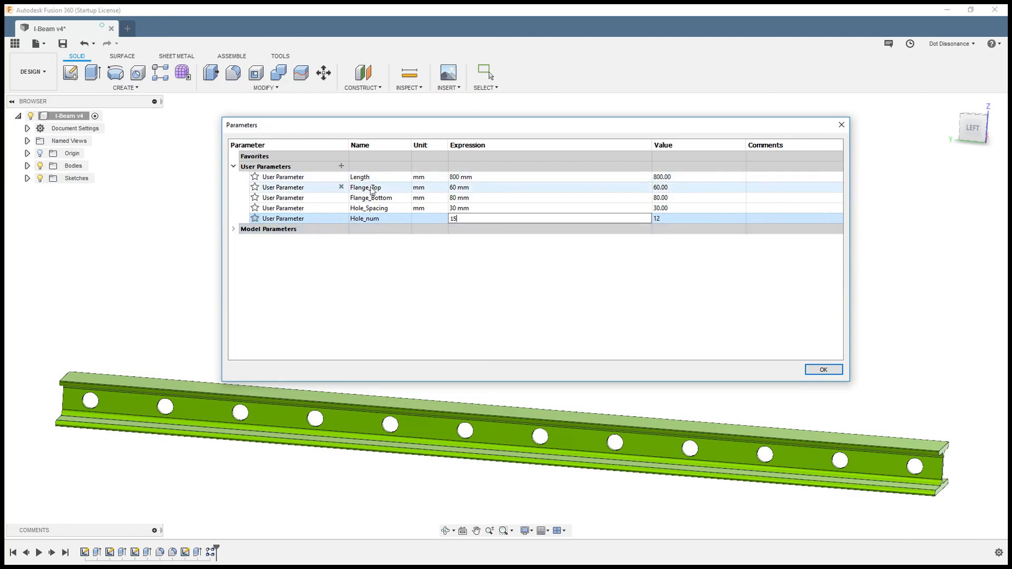
pyautogui.press('Return')
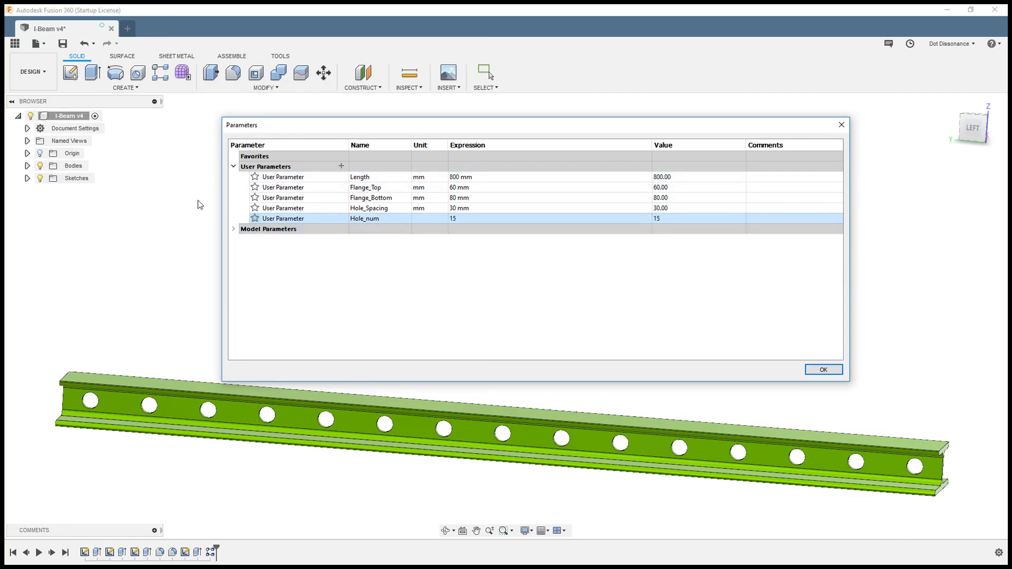
pyautogui.click(457, 178)
pyautogui.write('900')
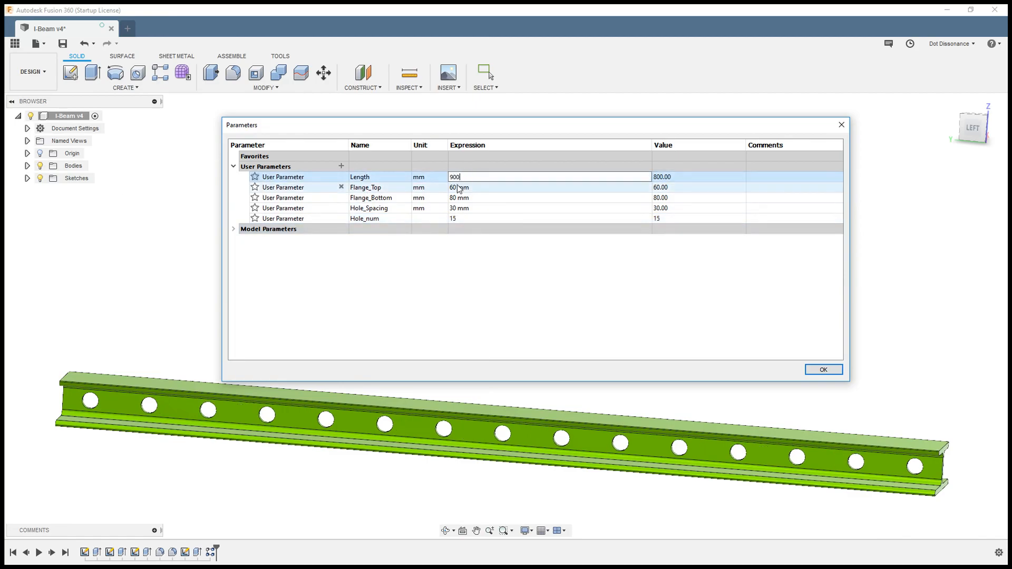
pyautogui.press('Return')
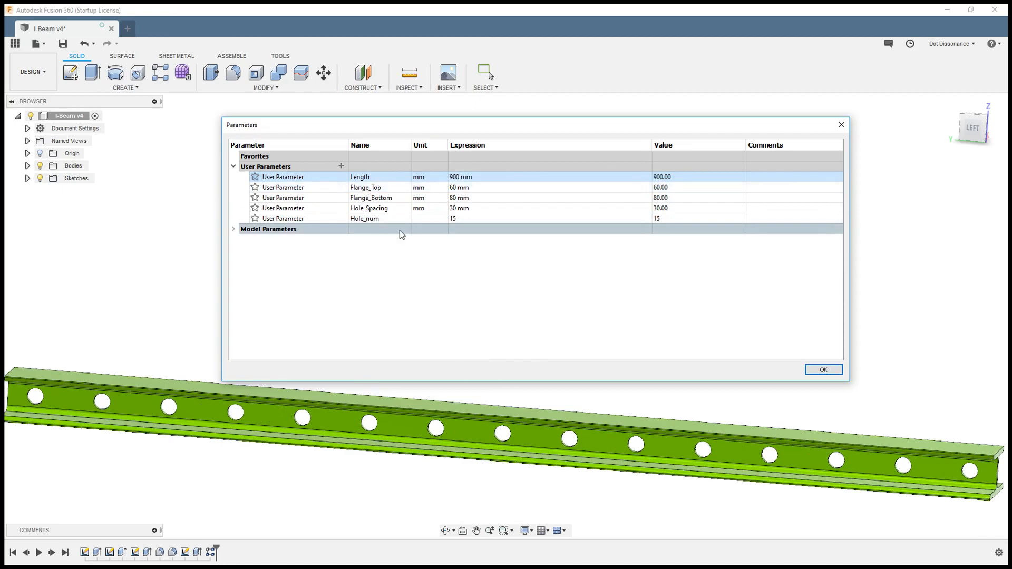
# Step: Set the Hole_num user parameter to 25, accept the parameters and inspect the holes along the beam
pyautogui.click(464, 218)
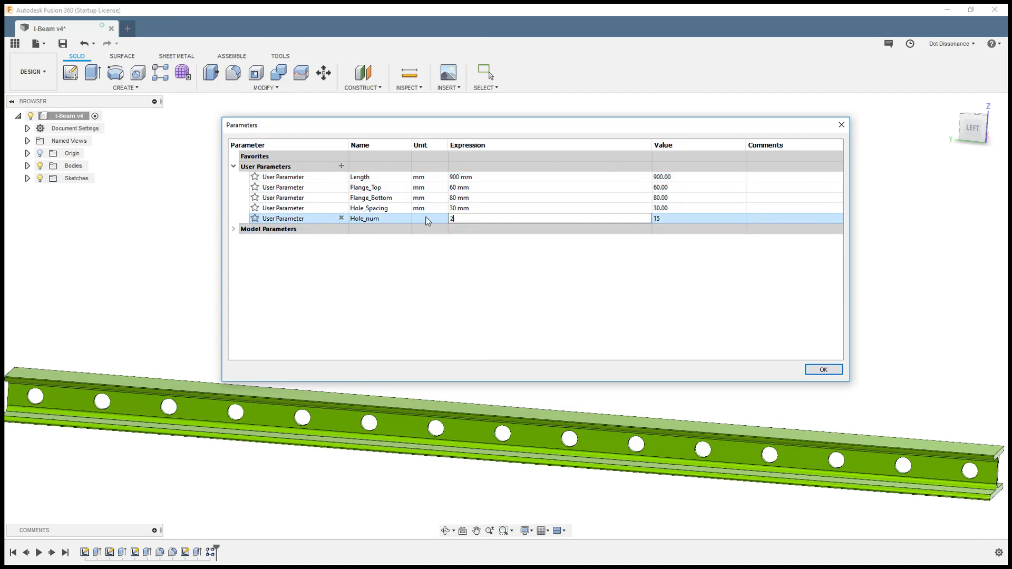
pyautogui.press('Return')
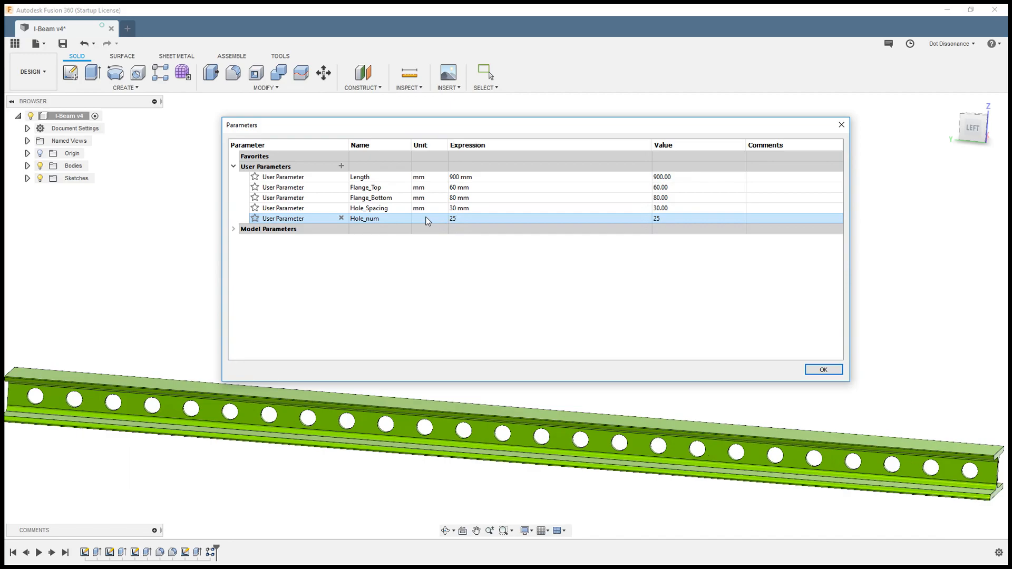
pyautogui.scroll(-3, 665, 506)
pyautogui.scroll(3, 666, 506)
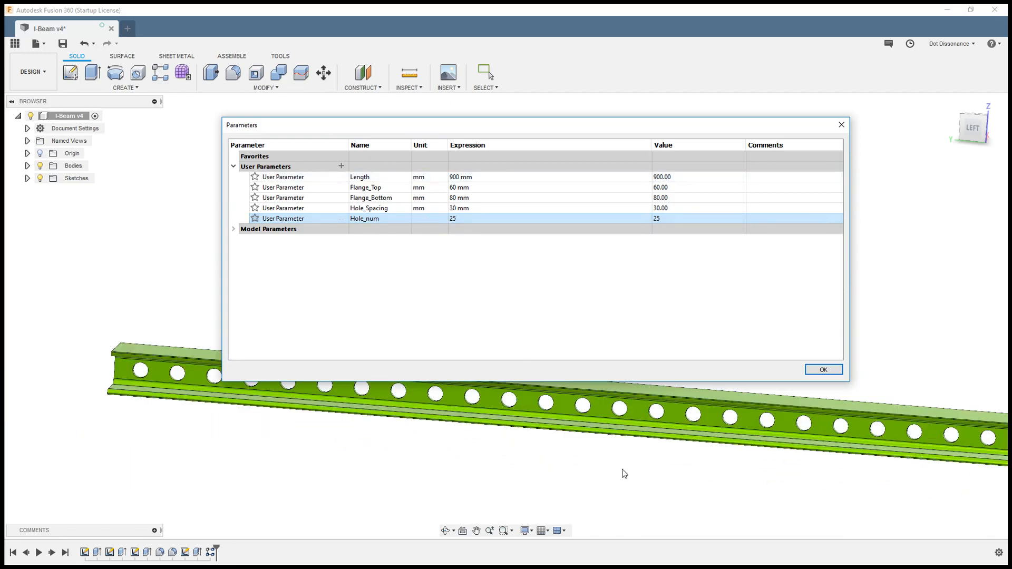
pyautogui.click(823, 369)
pyautogui.keyDown('shift'); pyautogui.moveTo(463, 325); pyautogui.dragTo(469, 308, button='middle'); pyautogui.keyUp('shift')
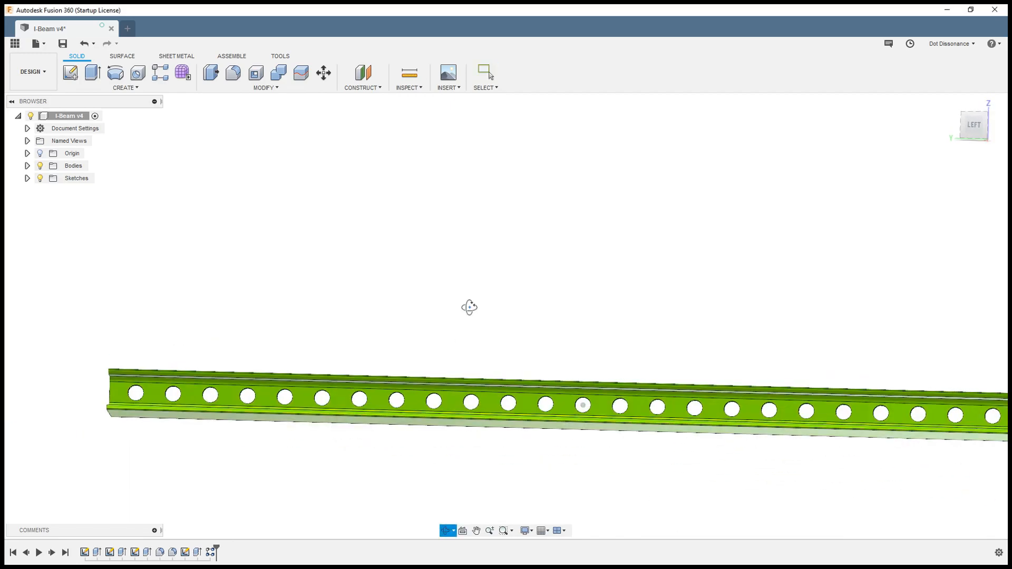
pyautogui.keyDown('shift'); pyautogui.moveTo(587, 301); pyautogui.dragTo(480, 325, button='middle'); pyautogui.keyUp('shift')
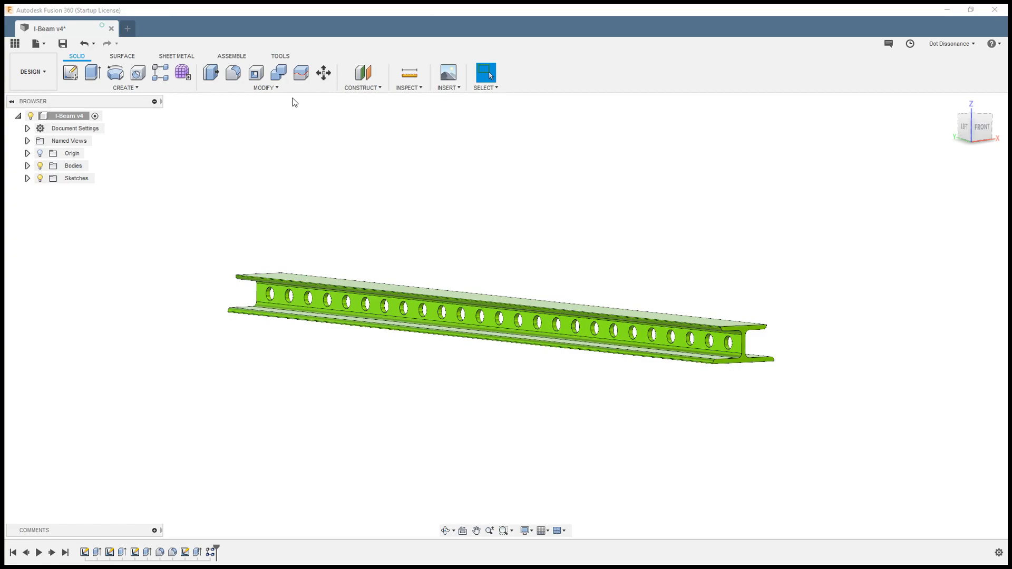
# Step: Add a user parameter named Thickness in mm with the expression 5 and accept the parameters
pyautogui.click(272, 89)
pyautogui.click(256, 315)
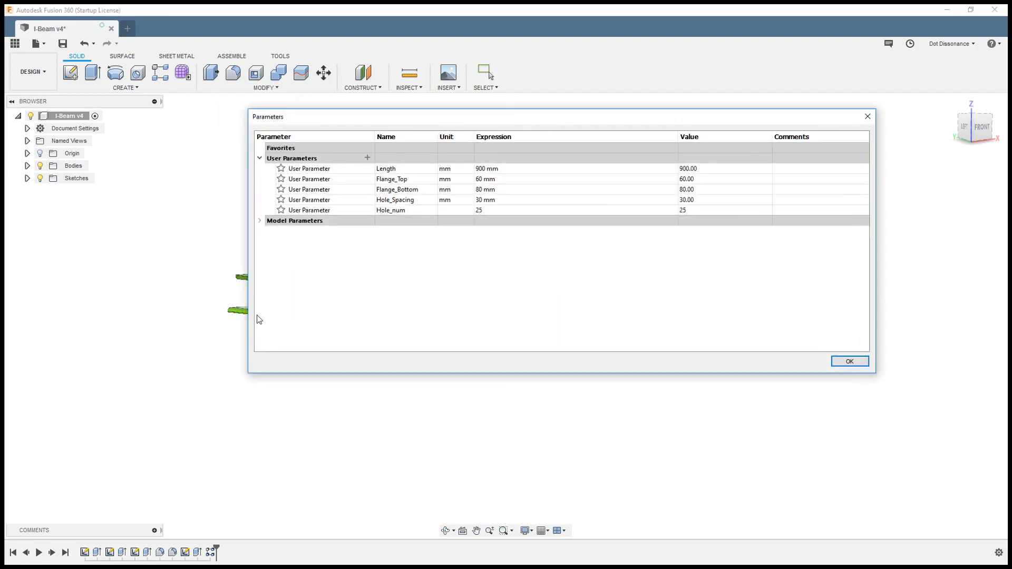
pyautogui.click(368, 158)
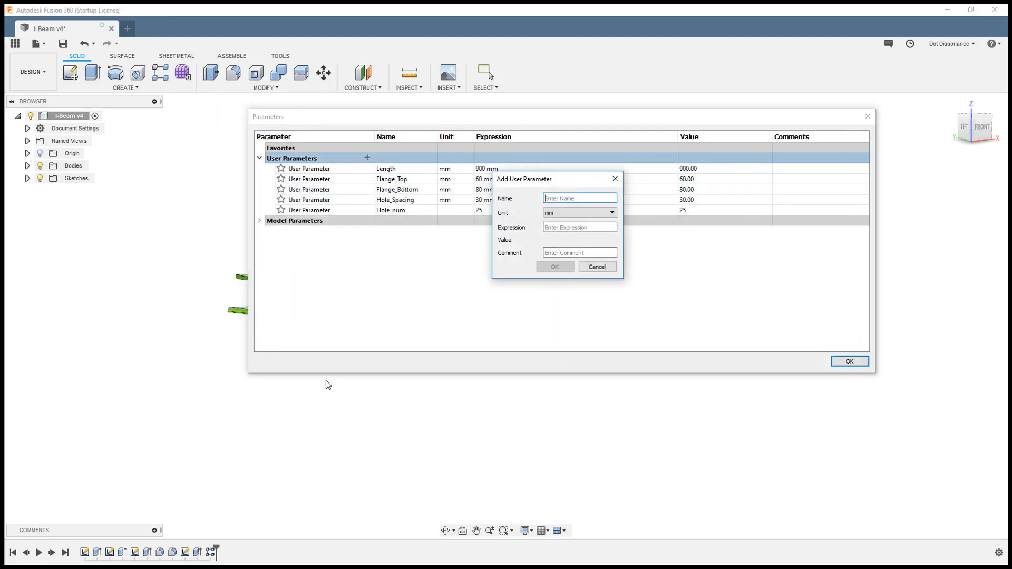
pyautogui.write('ckness')
pyautogui.press('Tab')
pyautogui.press('Tab')
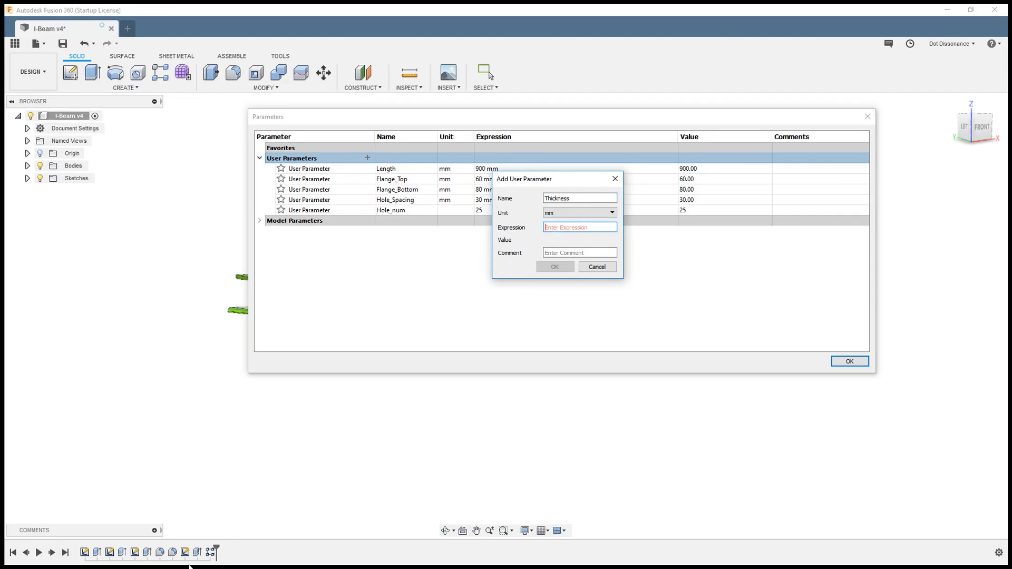
pyautogui.write('5')
pyautogui.click(555, 267)
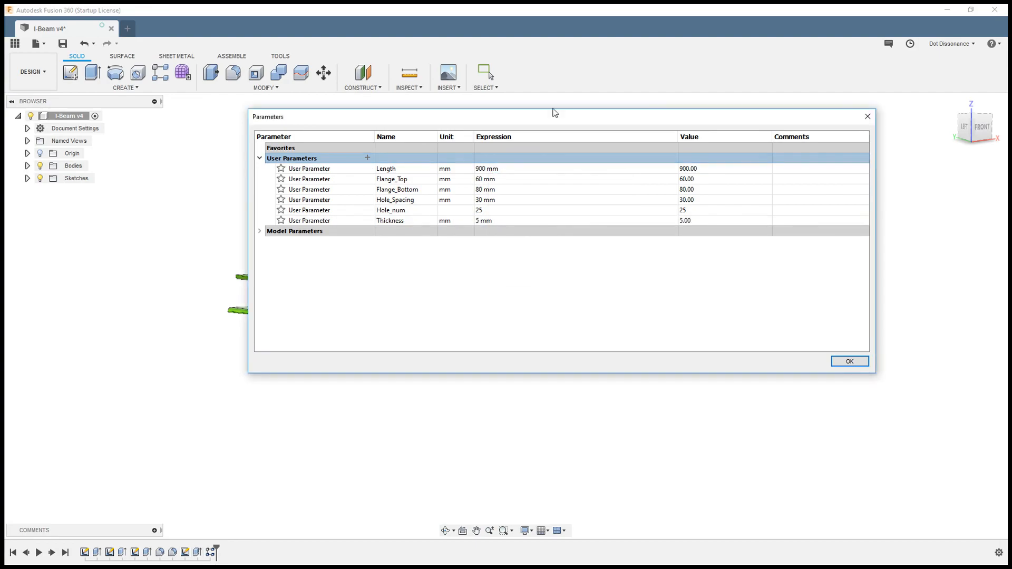
pyautogui.click(851, 362)
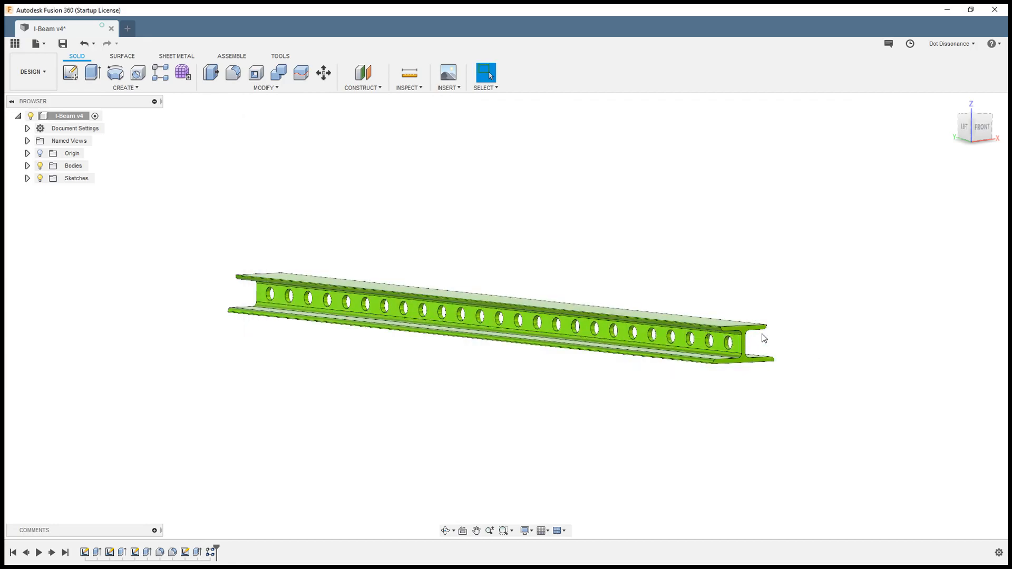
# Step: Examine the thickness of the web and flanges at the beam's front end and across the whole beam
pyautogui.scroll(5, 762, 338)
pyautogui.scroll(-2, 706, 341)
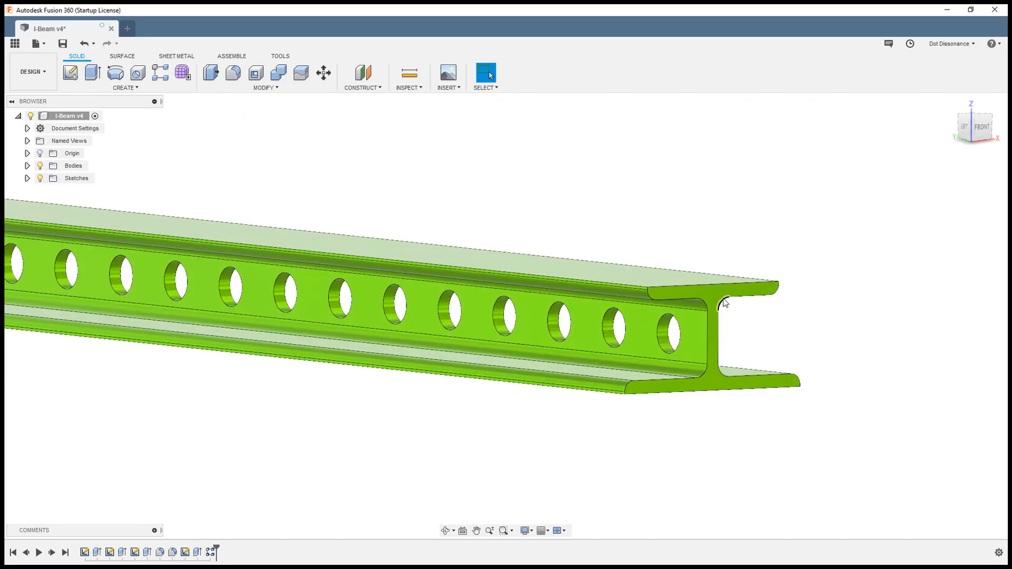
pyautogui.scroll(-2, 802, 445)
pyautogui.scroll(-3, 793, 303)
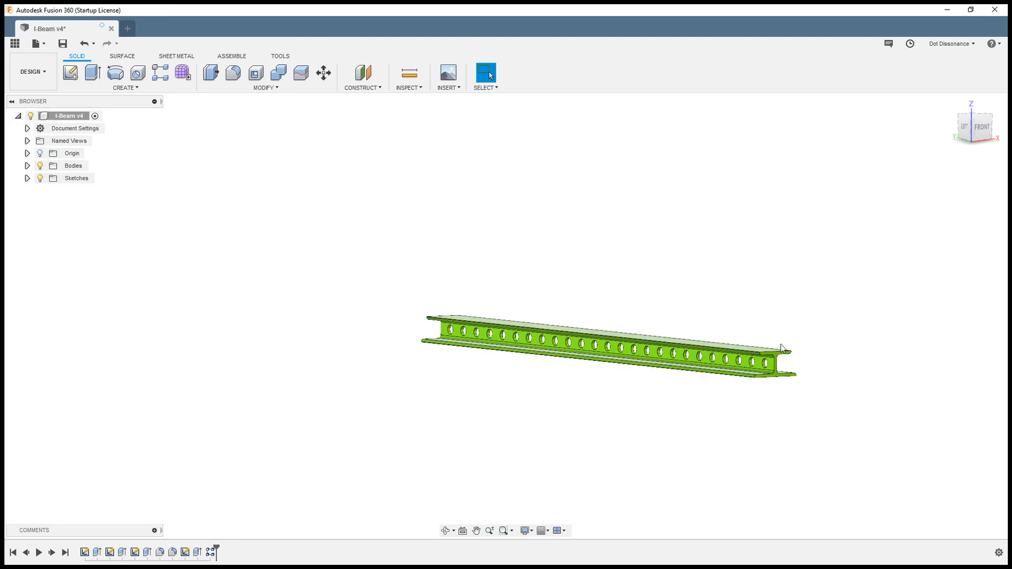
pyautogui.scroll(2, 843, 428)
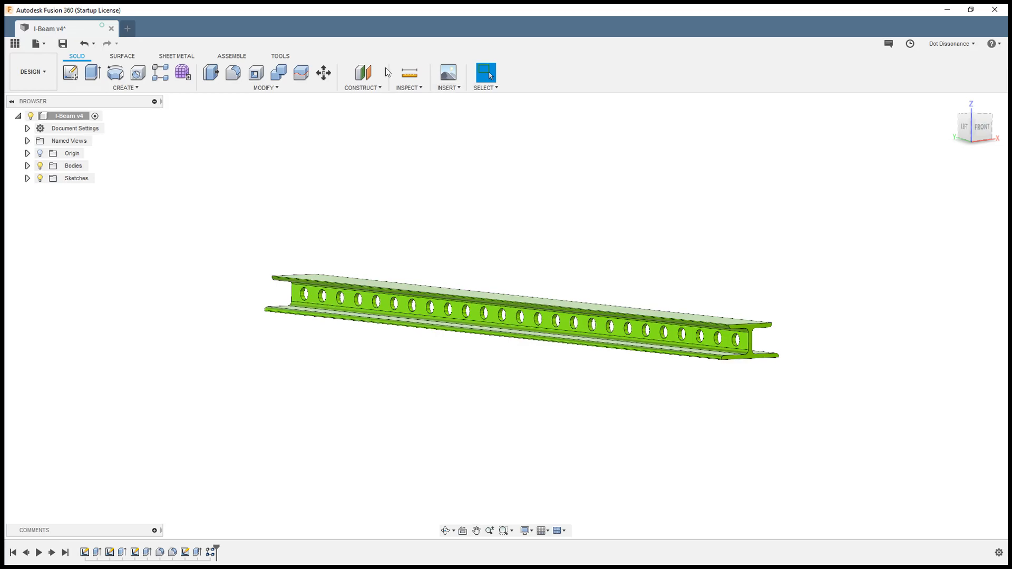
pyautogui.keyDown('shift'); pyautogui.moveTo(452, 253); pyautogui.dragTo(472, 240, button='middle'); pyautogui.keyUp('shift')
pyautogui.press('Escape')
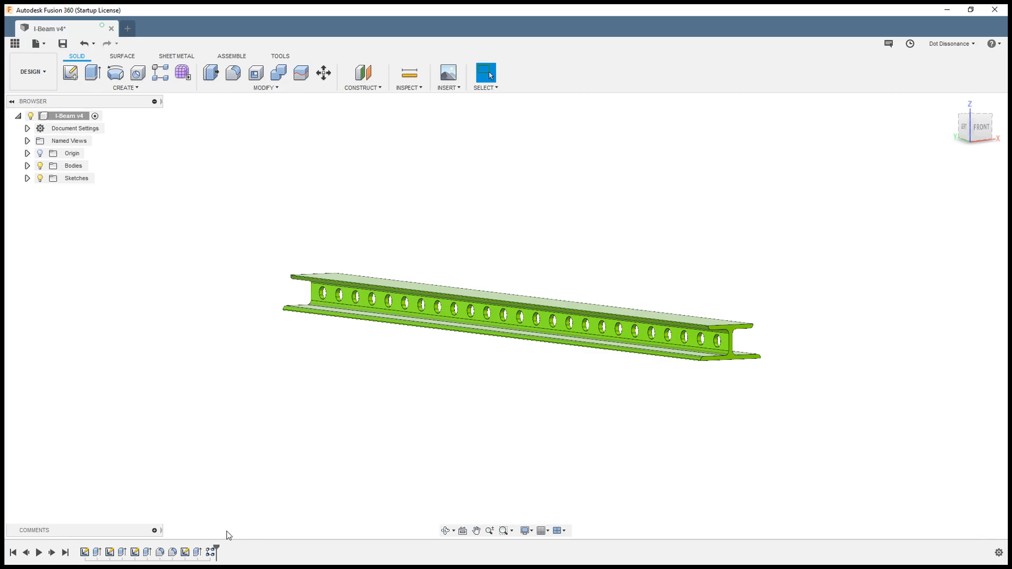
pyautogui.scroll(5, 770, 369)
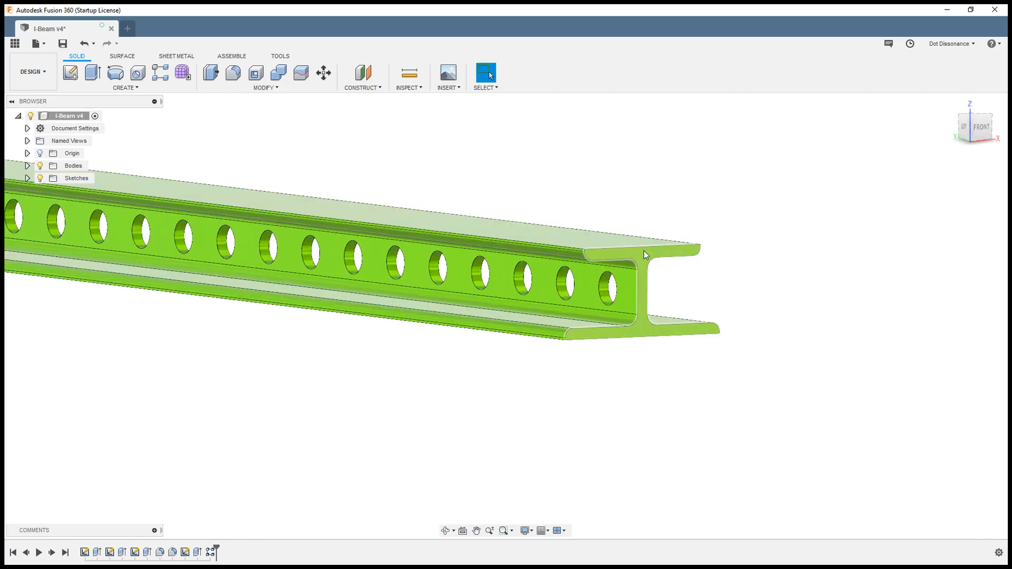
pyautogui.scroll(-5, 722, 294)
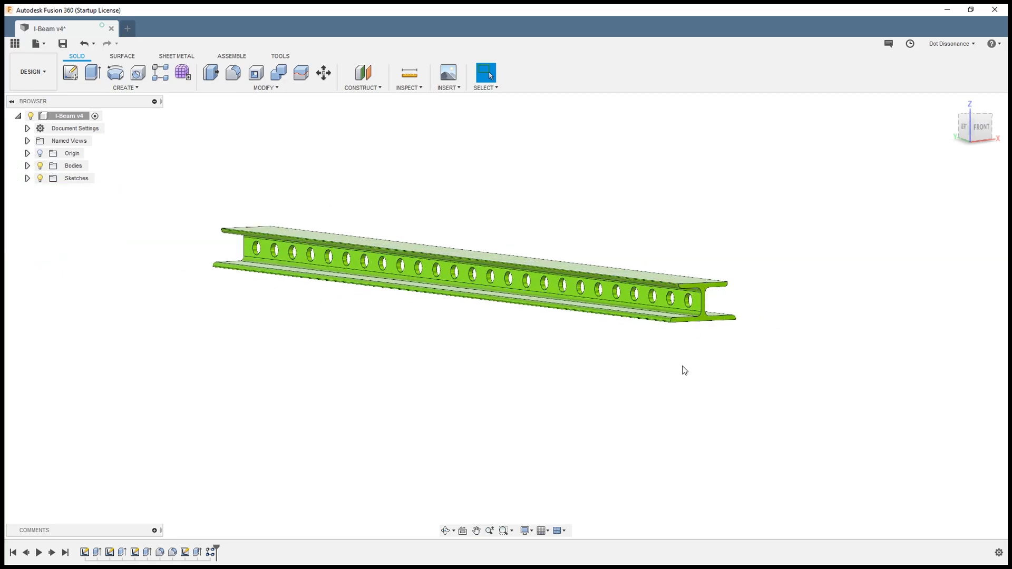
pyautogui.scroll(-2, 685, 372)
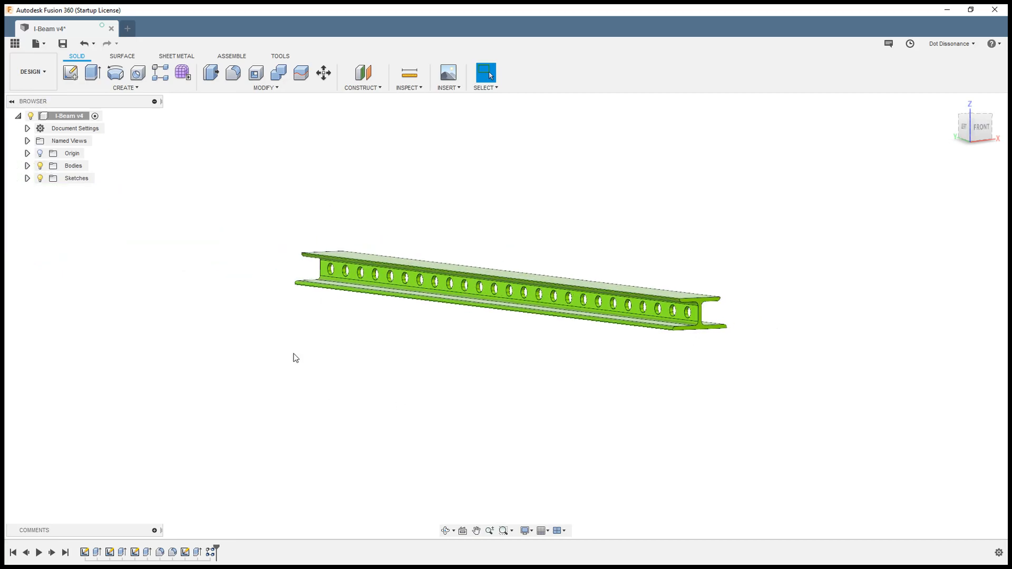
# Step: Set the Thickness user parameter's expression to Length * 0.005 and accept the parameters
pyautogui.click(263, 87)
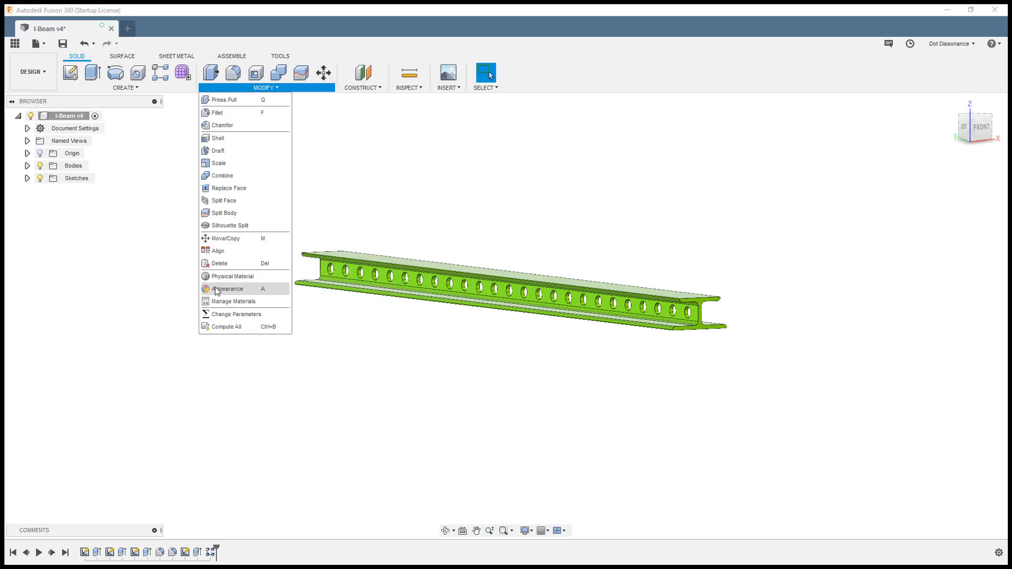
pyautogui.click(255, 319)
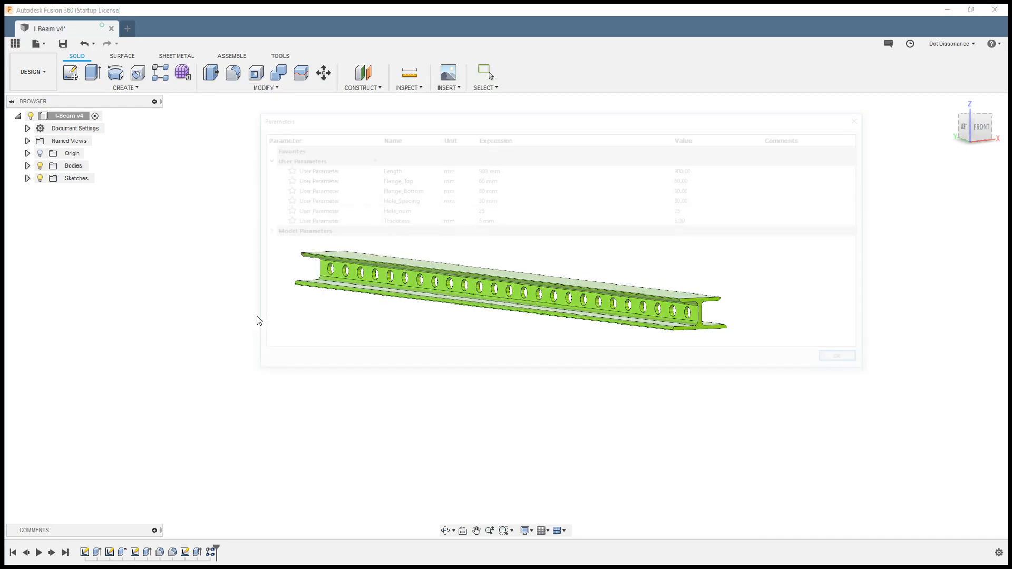
pyautogui.click(499, 222)
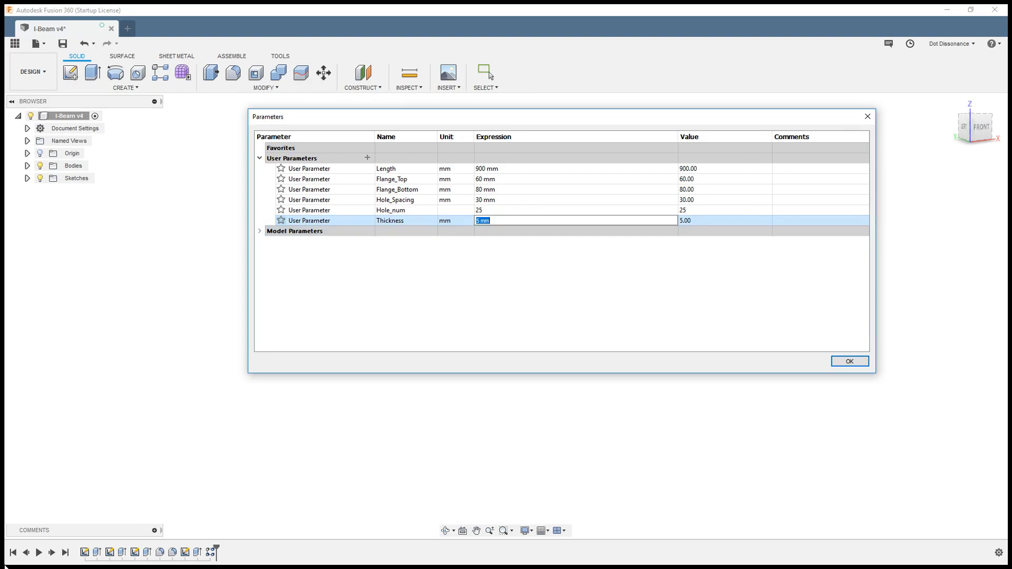
pyautogui.write('le')
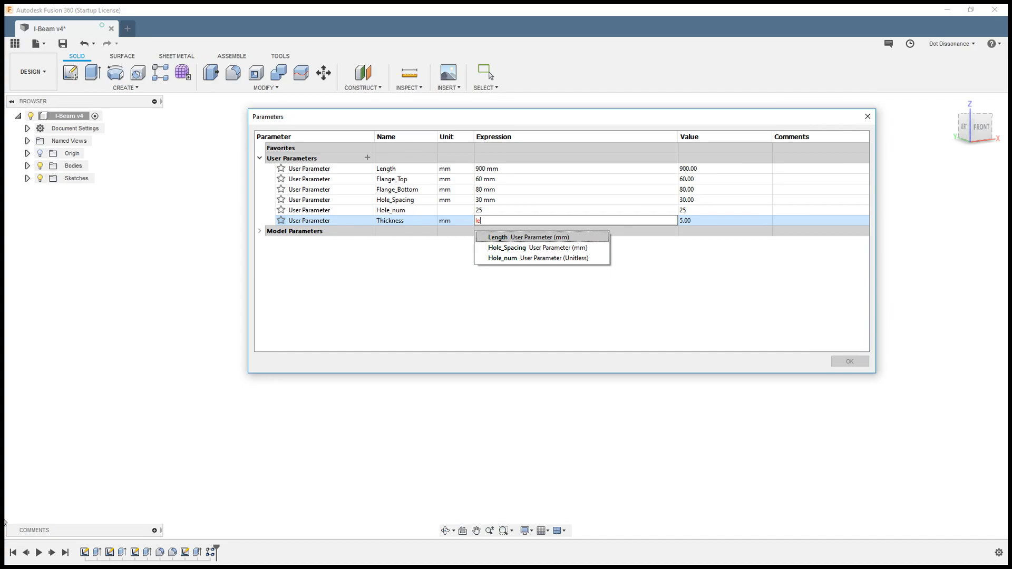
pyautogui.press('Return')
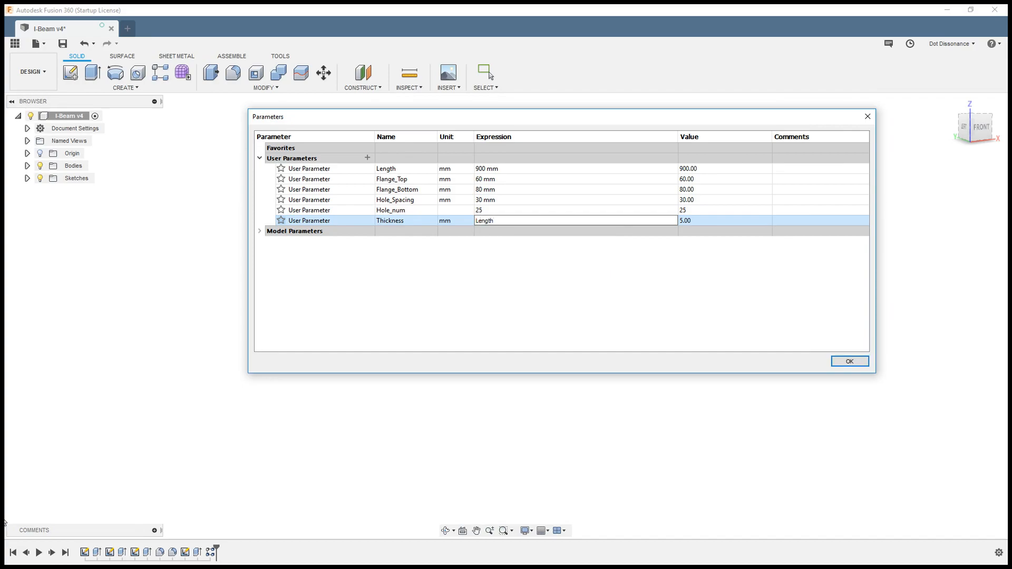
pyautogui.write('*.005')
pyautogui.press('Return')
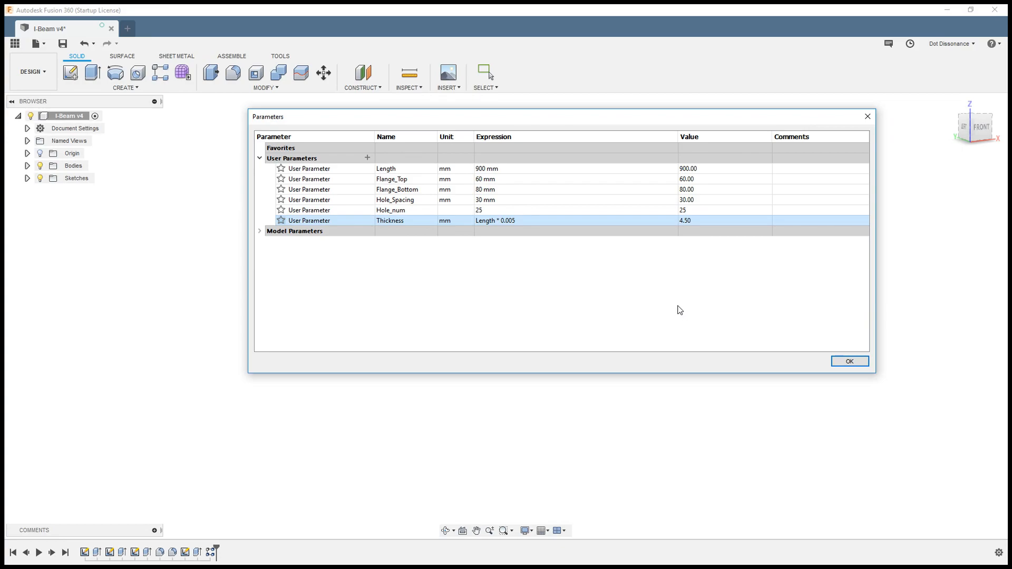
pyautogui.click(849, 362)
# Step: Edit the web's symmetric extrusion so its distance is Thickness / 2, and check the beam's end profile
pyautogui.keyDown('shift'); pyautogui.moveTo(840, 361); pyautogui.dragTo(714, 280, button='middle'); pyautogui.keyUp('shift')
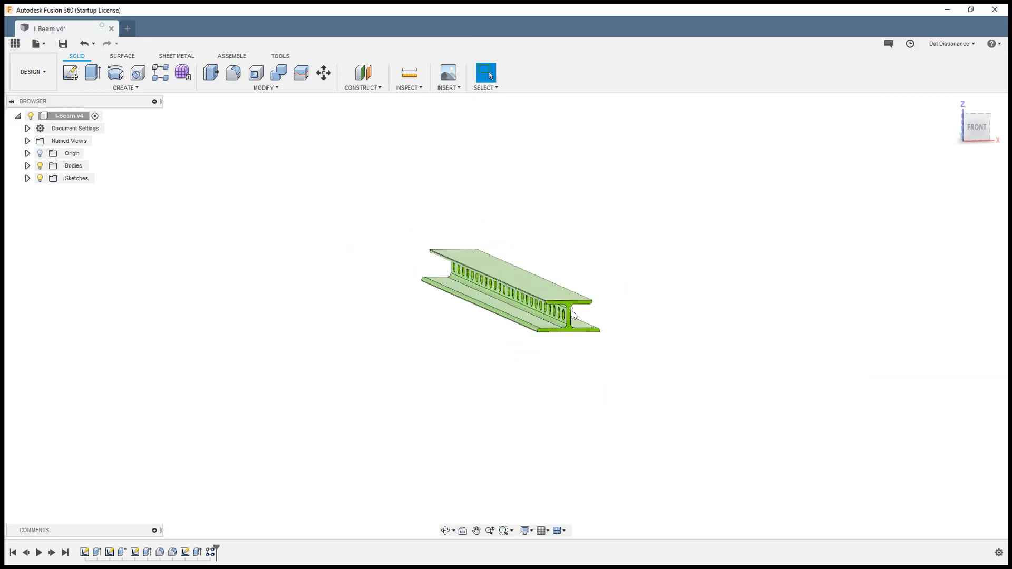
pyautogui.rightClick(97, 553)
pyautogui.click(126, 447)
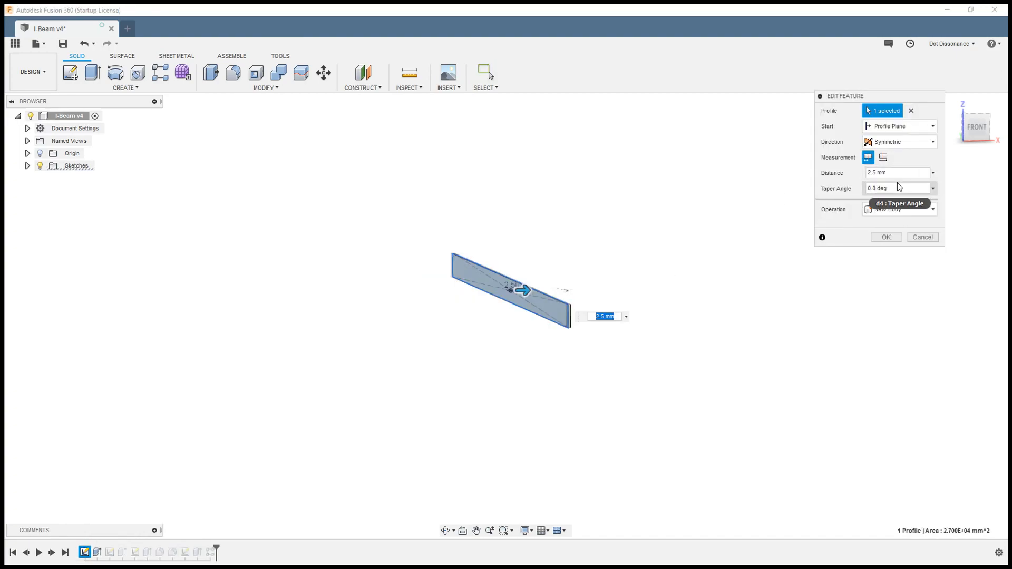
pyautogui.keyDown('shift'); pyautogui.moveTo(627, 253); pyautogui.dragTo(536, 384, button='middle'); pyautogui.keyUp('shift')
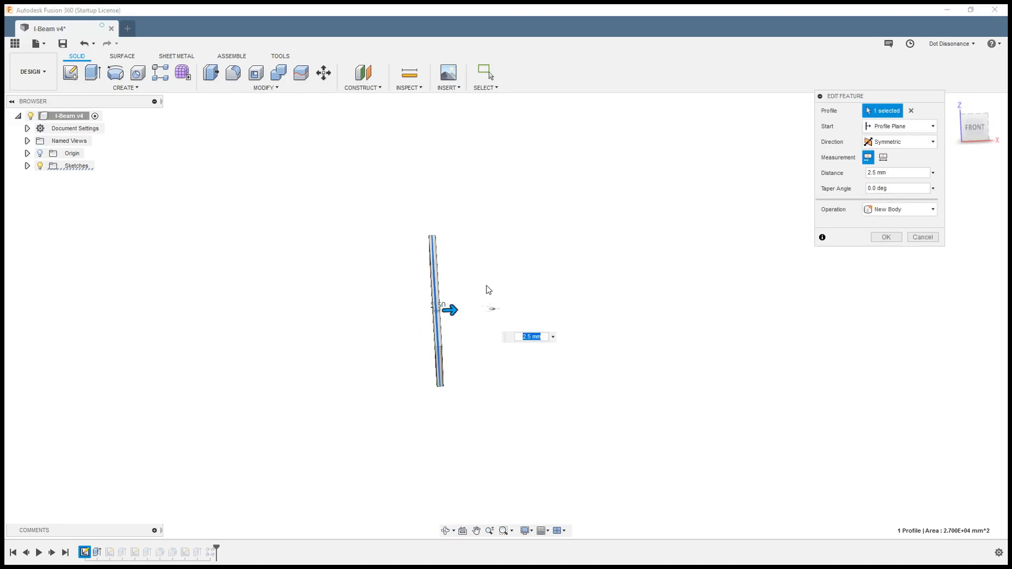
pyautogui.click(891, 172)
pyautogui.write('th')
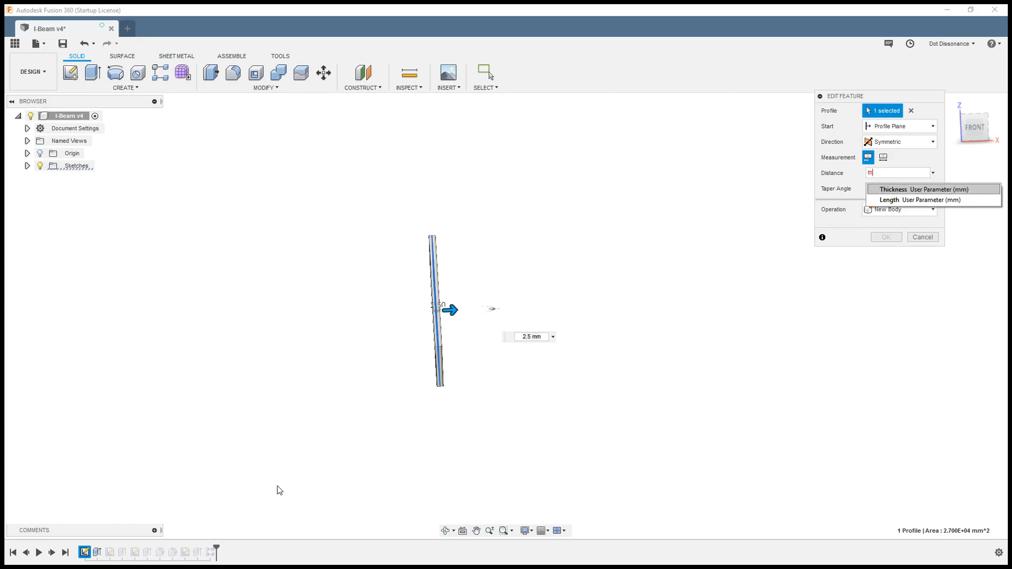
pyautogui.press('Return')
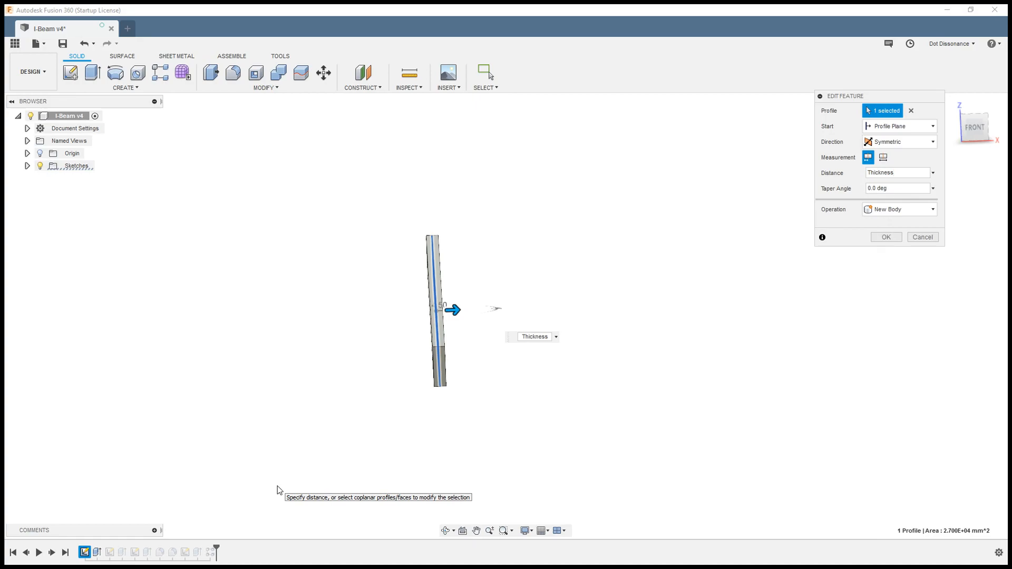
pyautogui.write('/2')
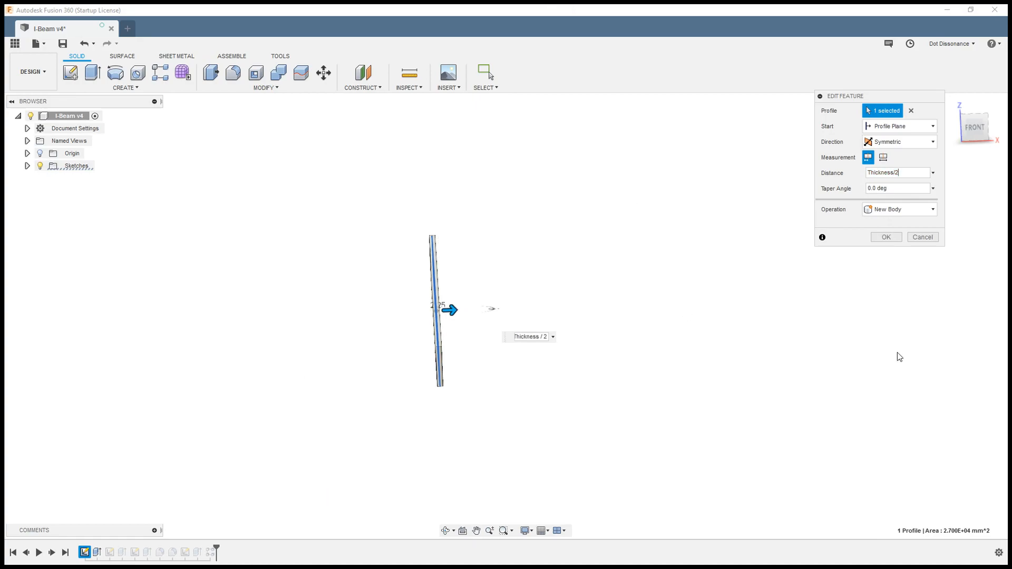
pyautogui.click(885, 239)
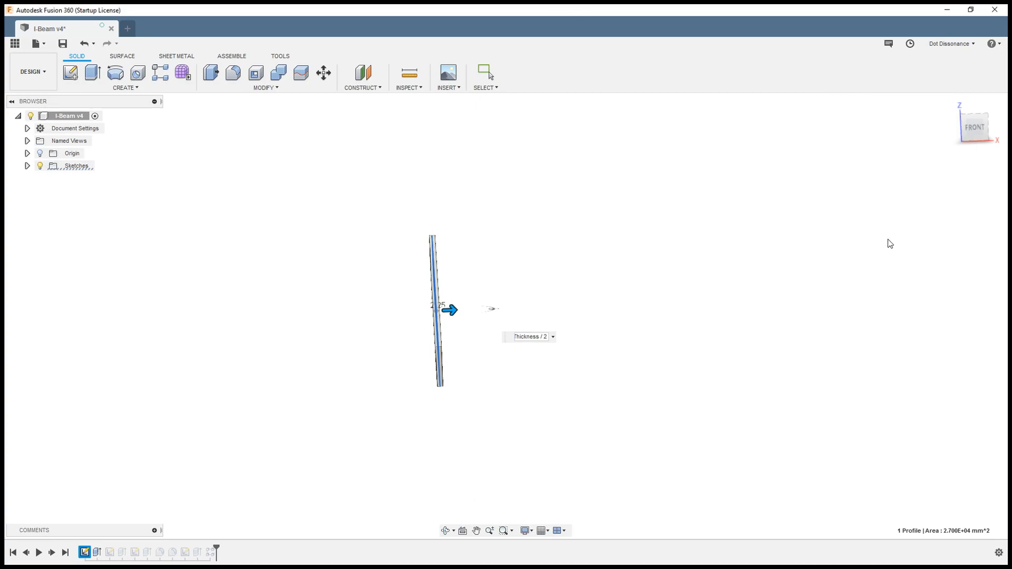
pyautogui.moveTo(630, 287)
pyautogui.keyDown('shift'); pyautogui.mouseDown(button='middle')
pyautogui.moveTo(642, 270)
pyautogui.moveTo(622, 282)
pyautogui.mouseUp(button='middle'); pyautogui.keyUp('shift')
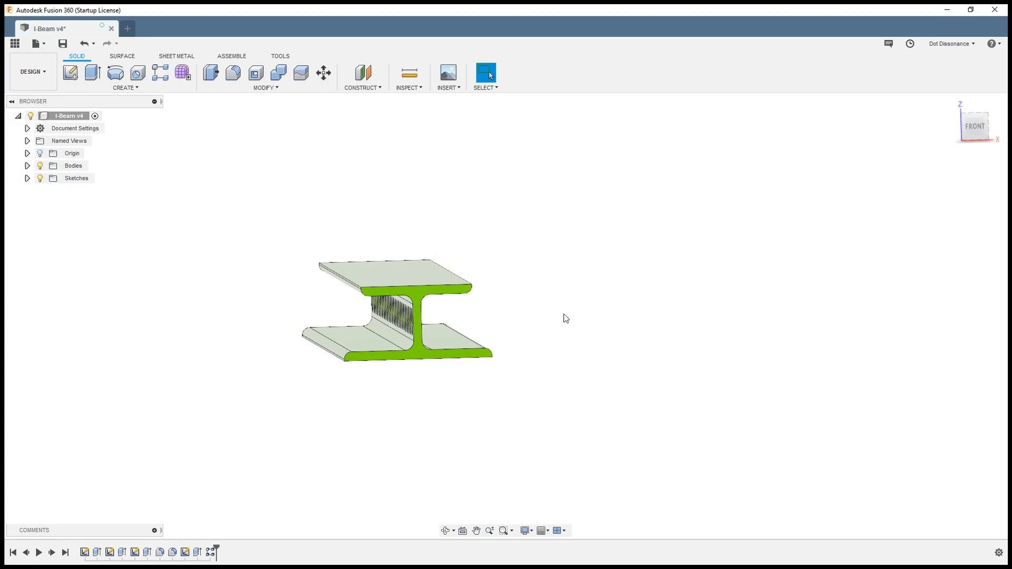
# Step: Edit the top flange's extrusion so its distance is driven by the Thickness parameter
pyautogui.scroll(-2, 564, 316)
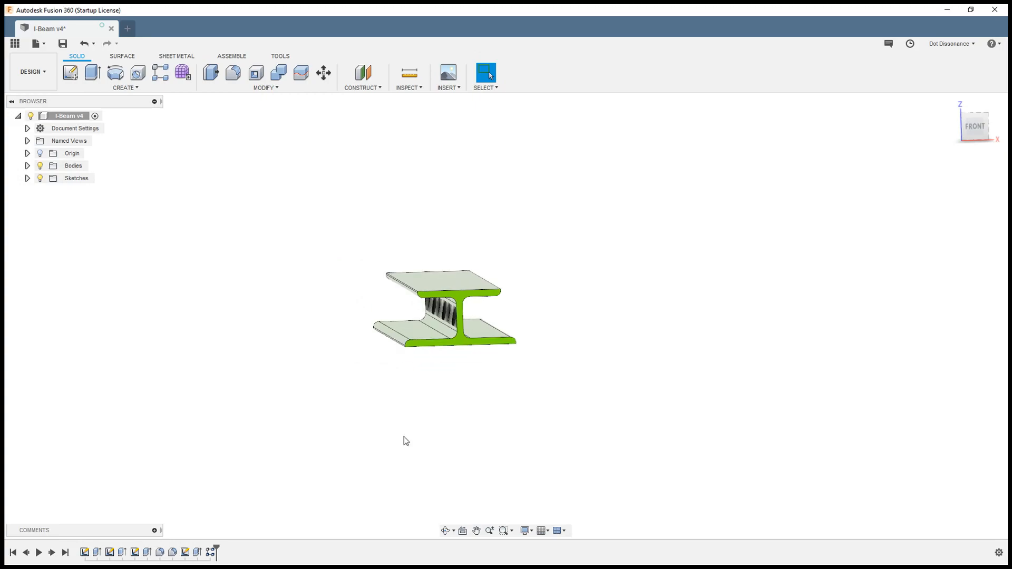
pyautogui.click(123, 551)
pyautogui.rightClick(122, 552)
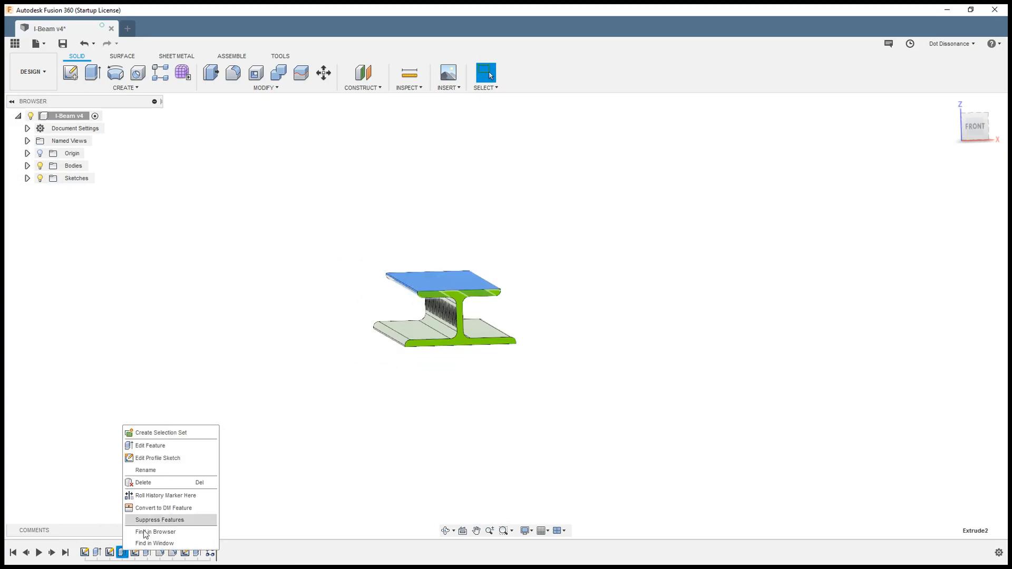
pyautogui.click(160, 446)
pyautogui.doubleClick(890, 173)
pyautogui.write('t')
pyautogui.click(882, 191)
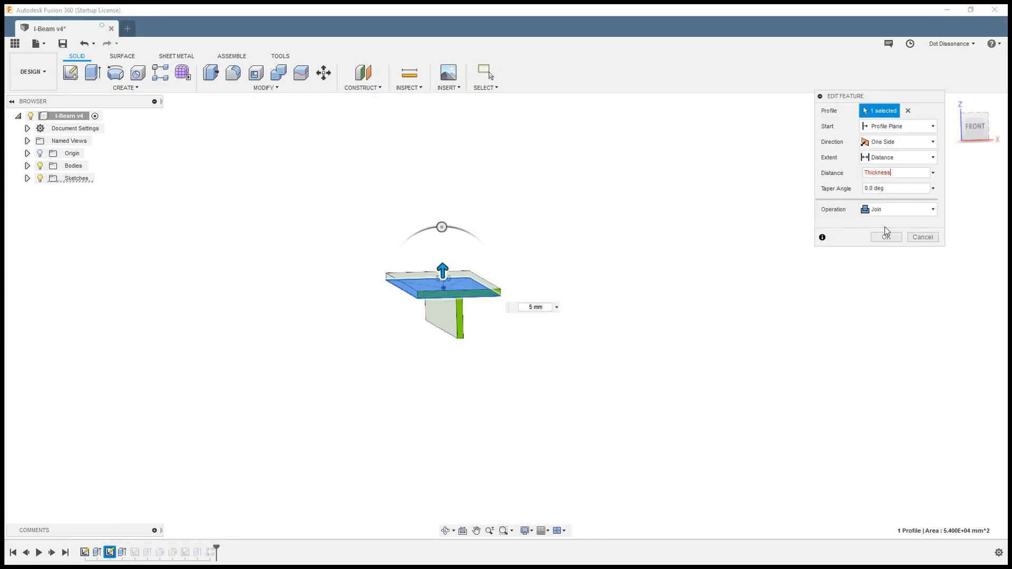
pyautogui.click(886, 237)
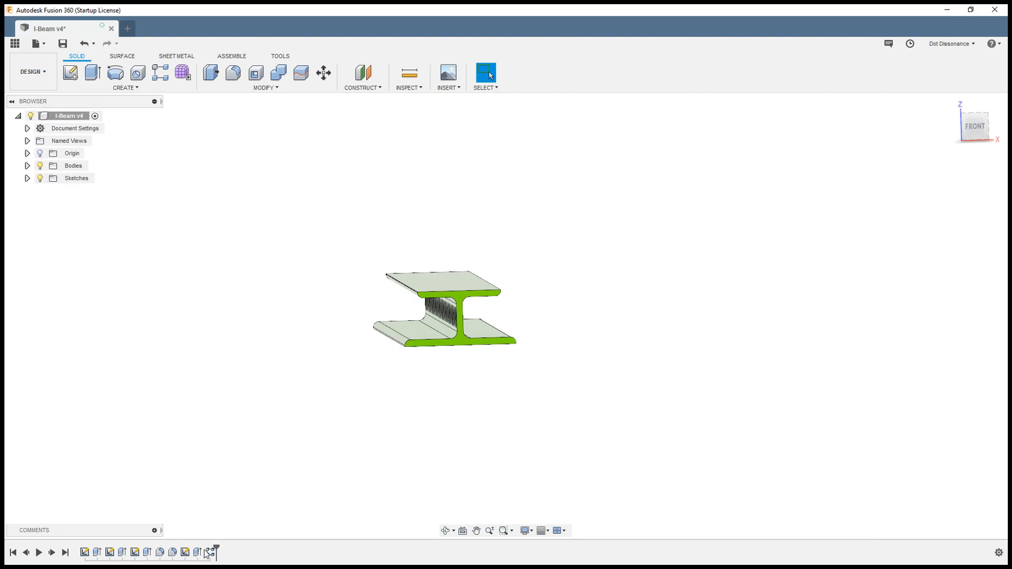
# Step: Edit the bottom flange's extrusion so its distance is driven by the Thickness parameter
pyautogui.rightClick(148, 551)
pyautogui.click(201, 445)
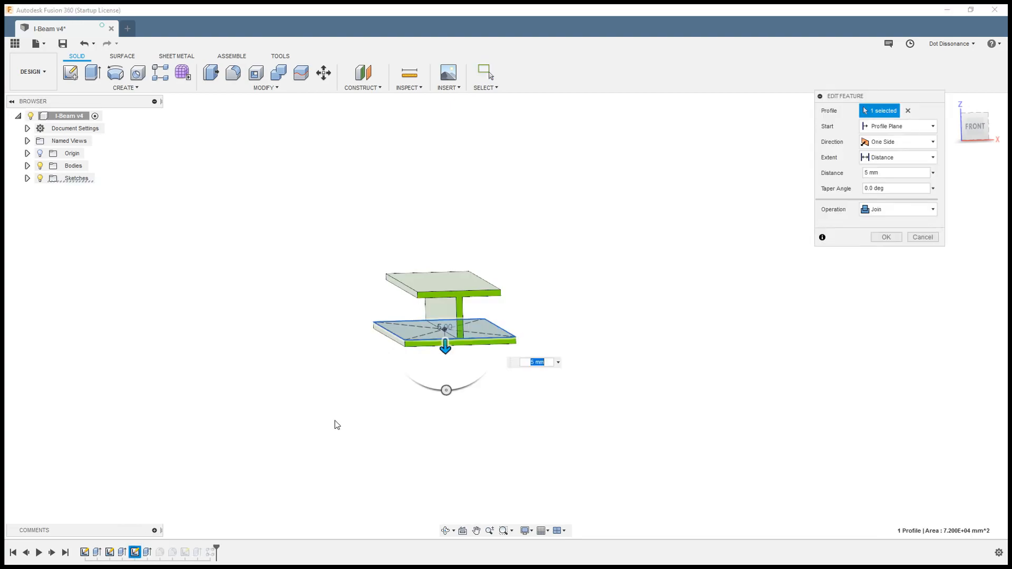
pyautogui.click(894, 172)
pyautogui.write('t')
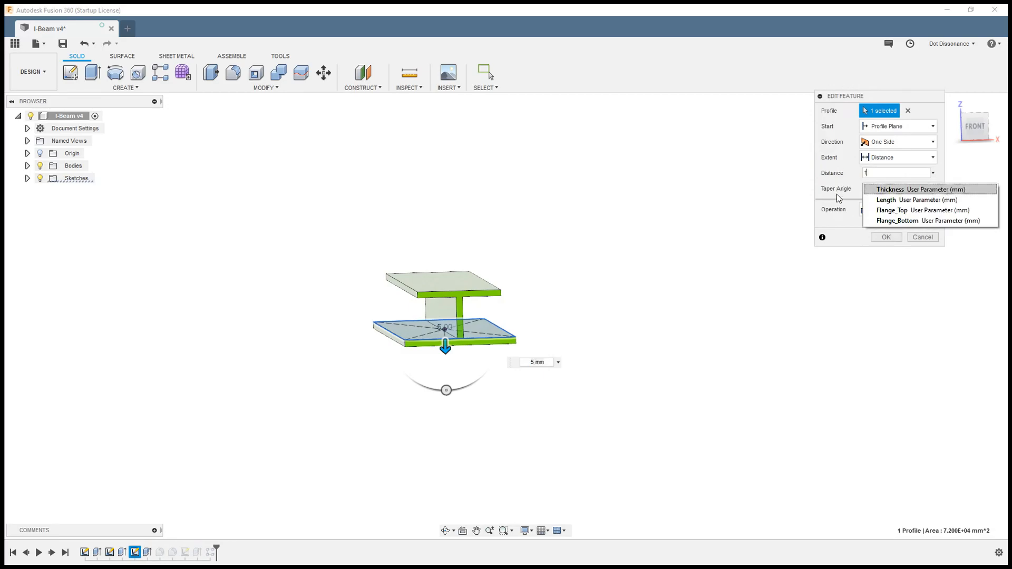
pyautogui.press('Down')
pyautogui.press('Return')
pyautogui.click(885, 237)
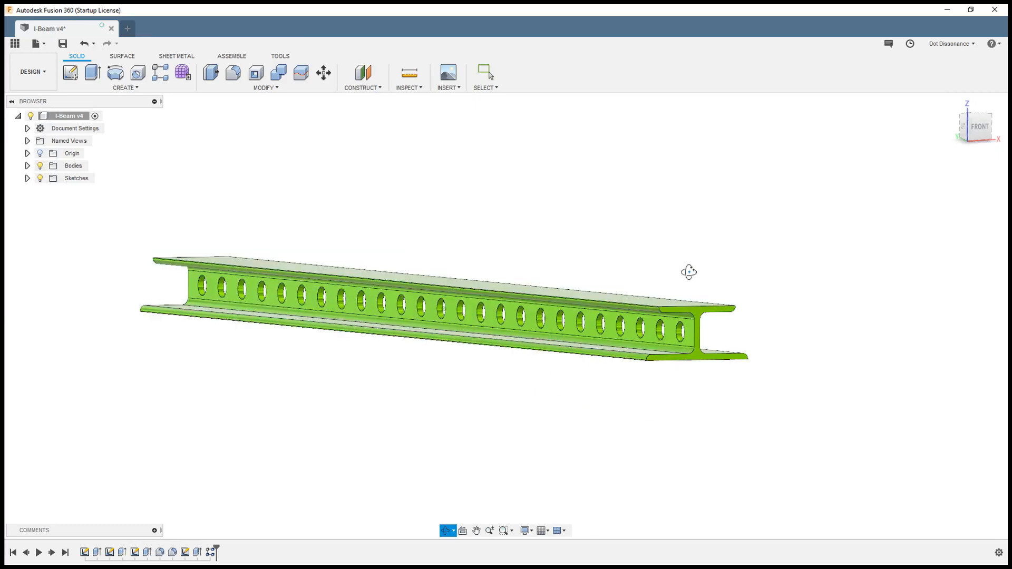
# Step: Examine the whole beam and its front end to compare the web and flange thickness with the beam's length
pyautogui.scroll(-3, 778, 292)
pyautogui.scroll(3, 774, 279)
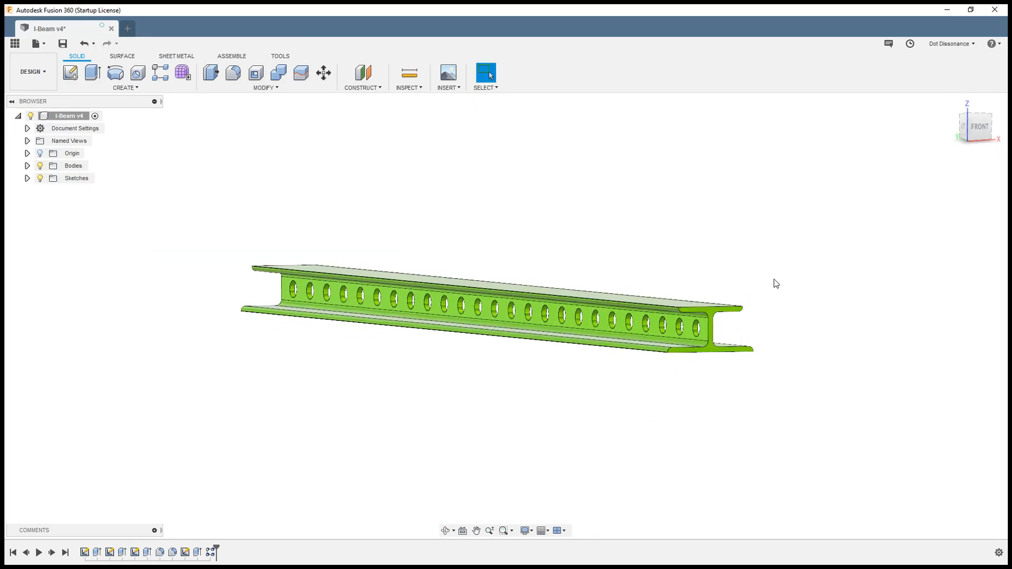
pyautogui.scroll(1, 772, 276)
pyautogui.scroll(-2, 800, 337)
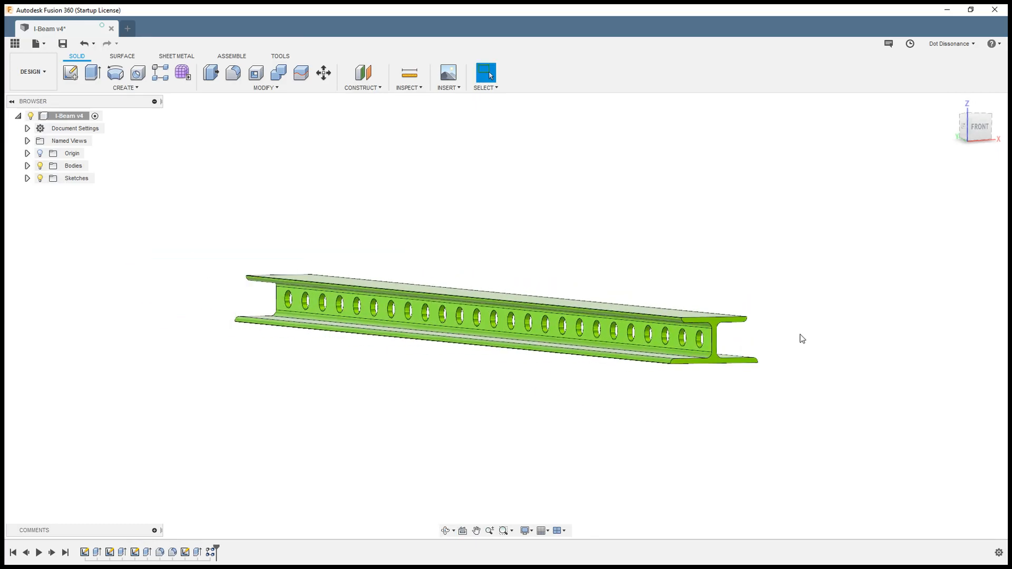
pyautogui.keyDown('shift'); pyautogui.moveTo(744, 325); pyautogui.dragTo(756, 319, button='middle'); pyautogui.keyUp('shift')
pyautogui.press('Escape')
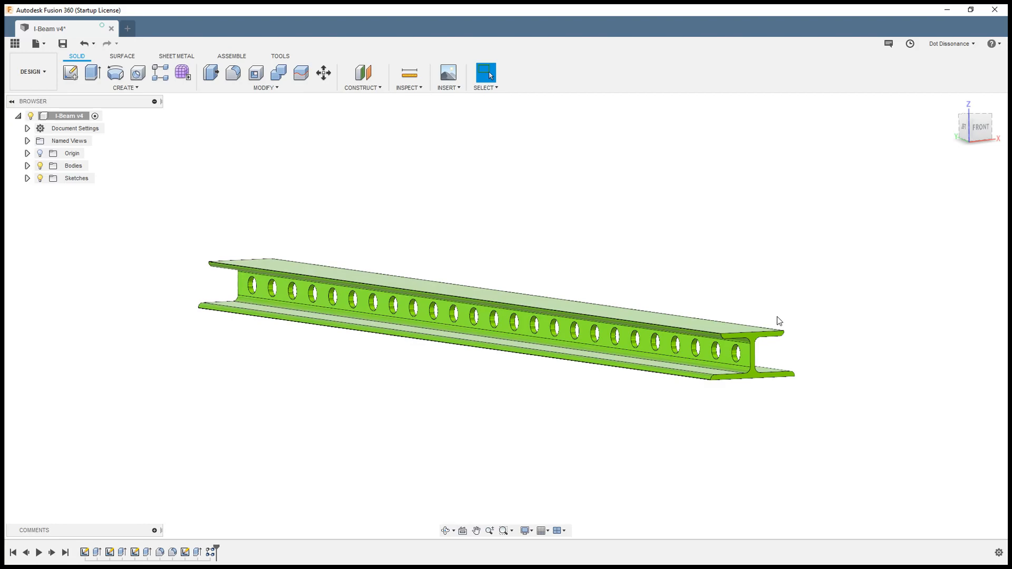
pyautogui.scroll(-3, 832, 299)
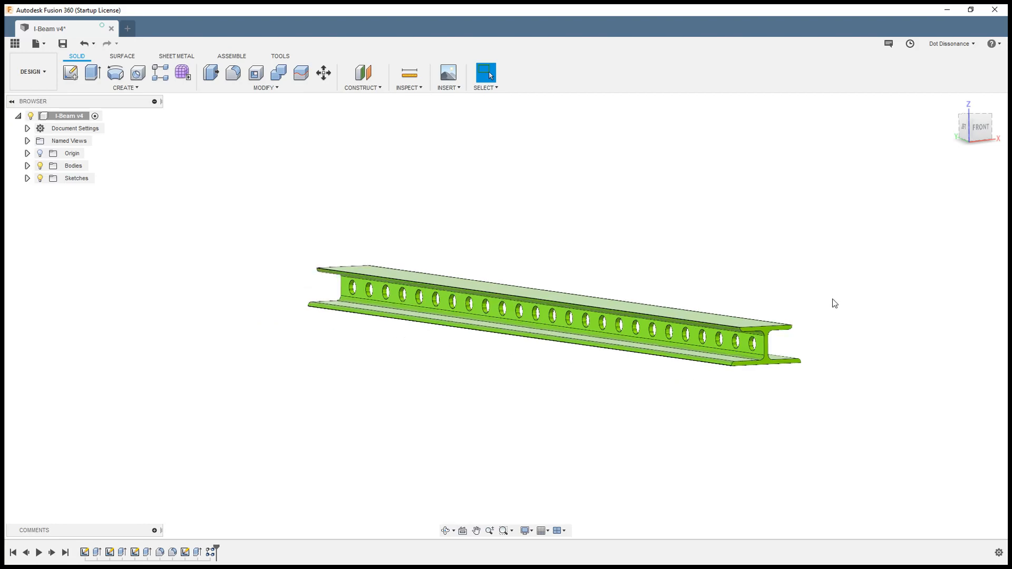
pyautogui.keyDown('shift'); pyautogui.moveTo(830, 299); pyautogui.dragTo(796, 295, button='middle'); pyautogui.keyUp('shift')
pyautogui.scroll(3, 776, 319)
pyautogui.scroll(1, 776, 319)
pyautogui.scroll(-1, 748, 328)
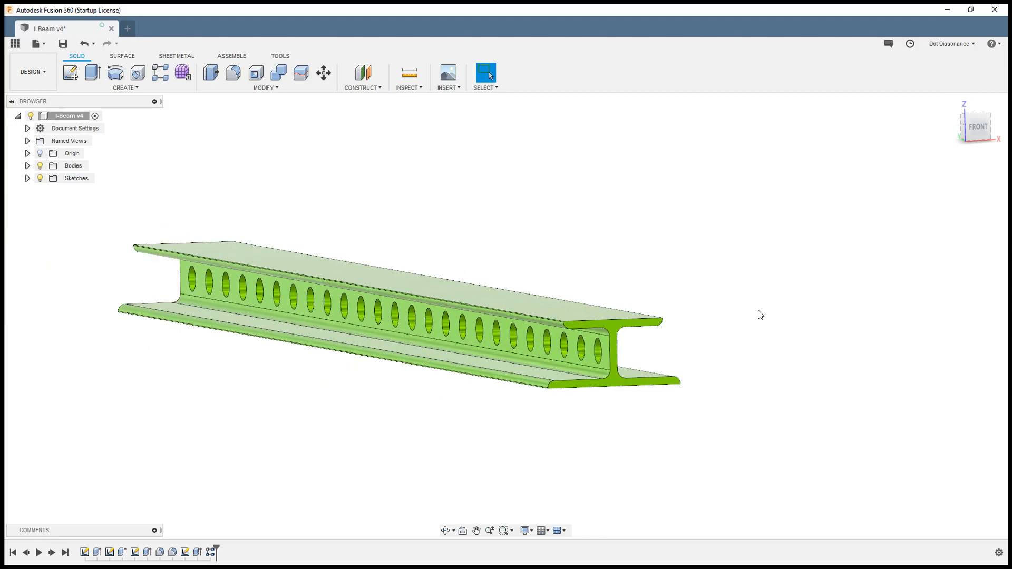
# Step: Set the Length user parameter to 600 mm and inspect the beam's end profile
pyautogui.moveTo(426, 185); pyautogui.dragTo(461, 256, button='middle')
pyautogui.click(265, 88)
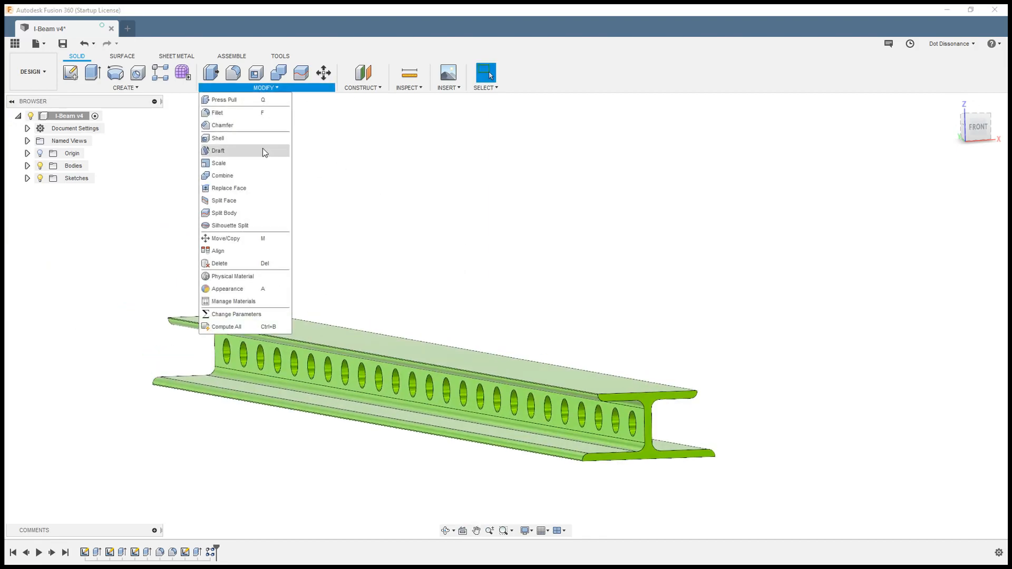
pyautogui.click(237, 315)
pyautogui.doubleClick(491, 168)
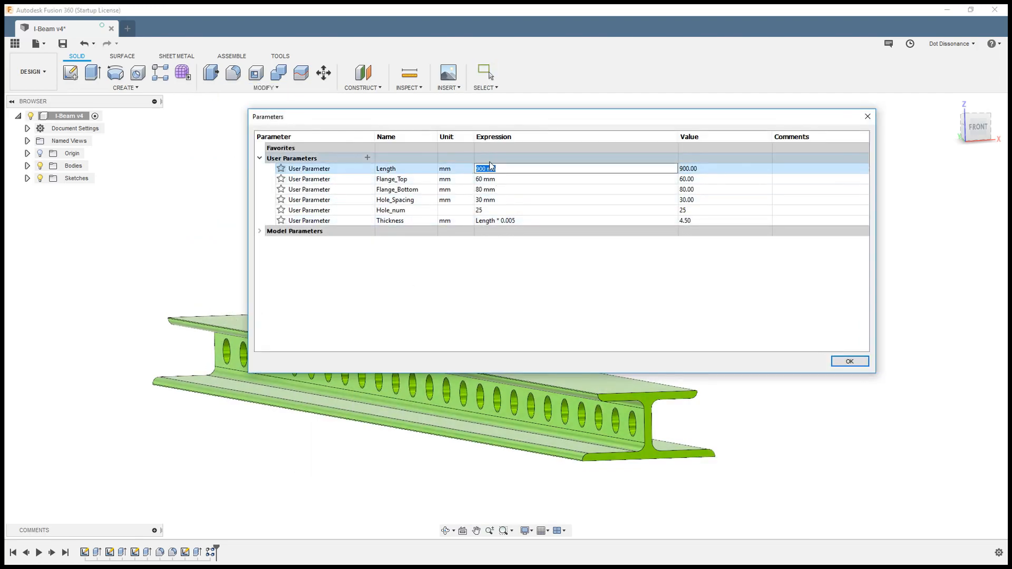
pyautogui.write('600')
pyautogui.press('Return')
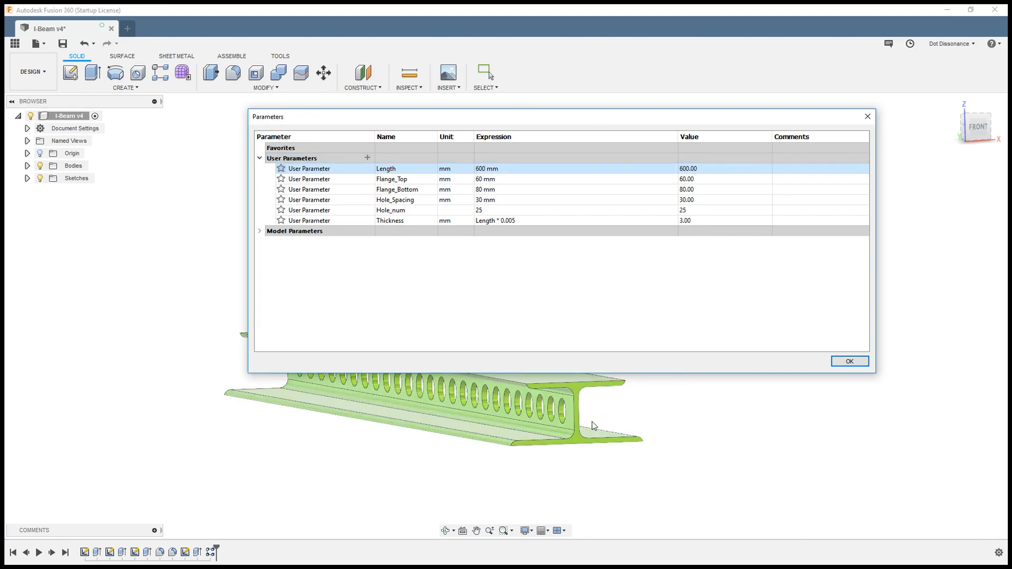
pyautogui.keyDown('shift'); pyautogui.moveTo(612, 440); pyautogui.dragTo(624, 434, button='middle'); pyautogui.keyUp('shift')
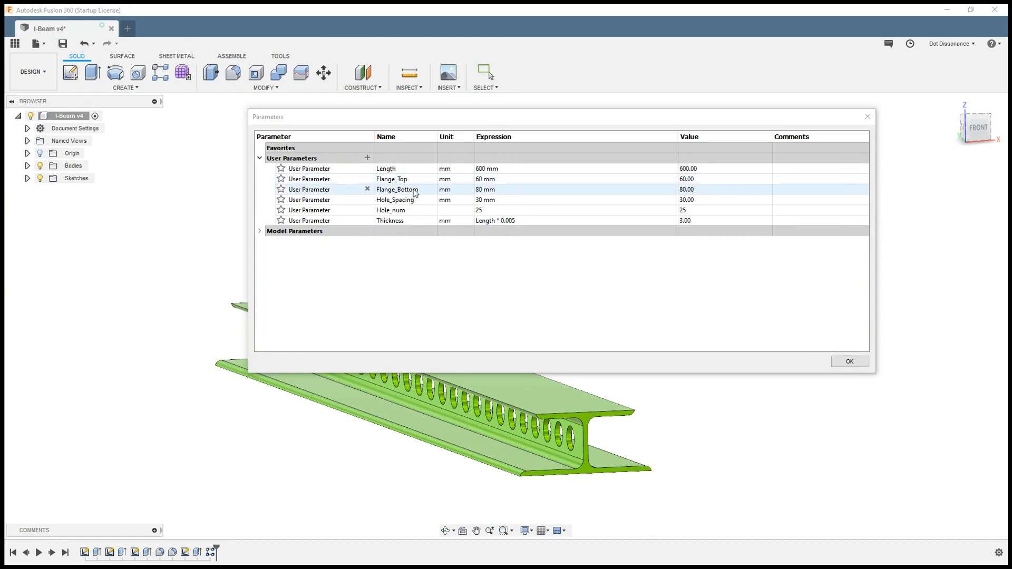
# Step: Set the Flange_Top user parameter's expression to Length * 0.1
pyautogui.click(493, 181)
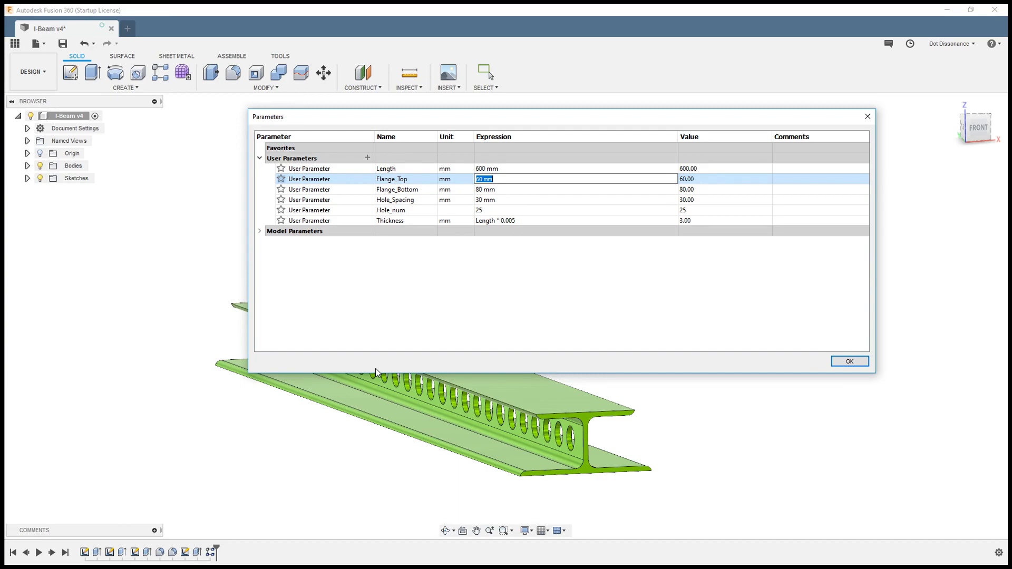
pyautogui.write('len')
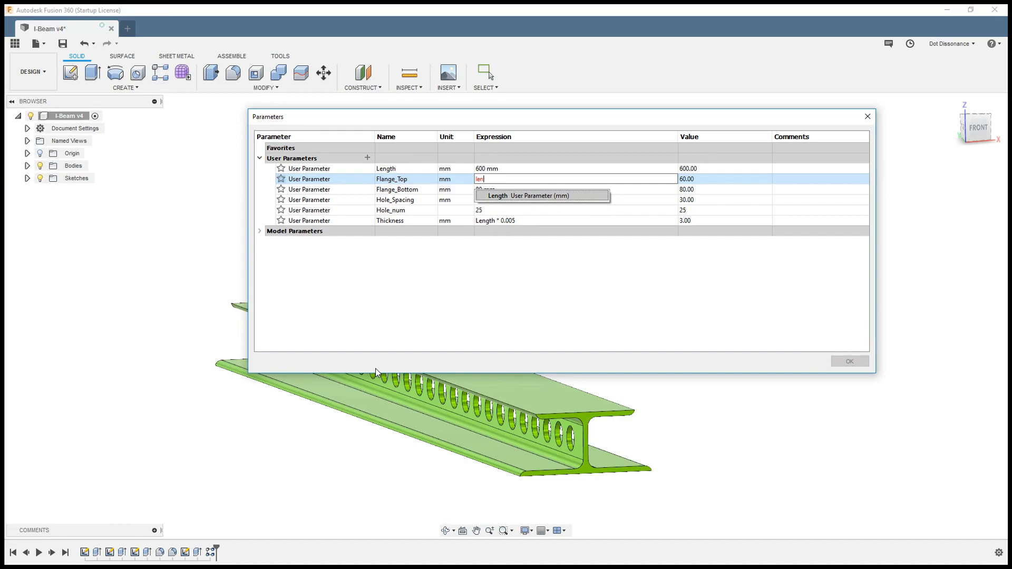
pyautogui.press('Return')
pyautogui.write('* .1')
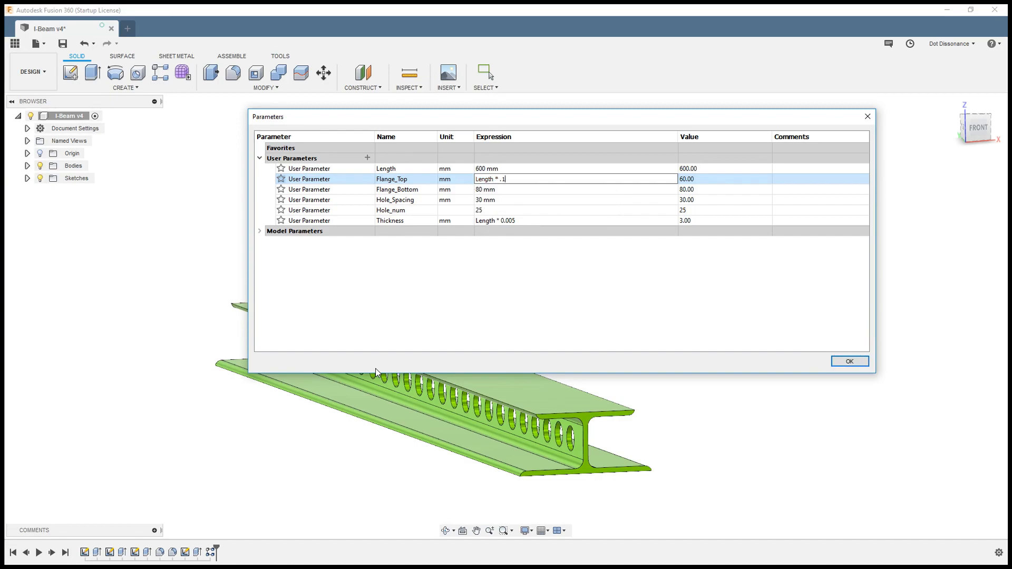
pyautogui.press('Return')
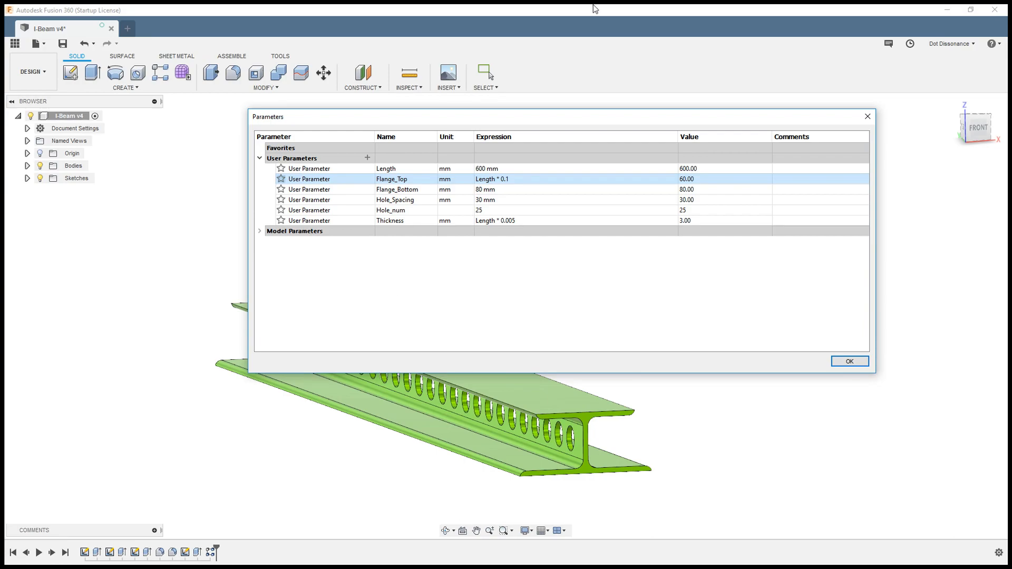
# Step: Change the multiplier in the Flange_Top expression to 0.08
pyautogui.click(516, 178)
pyautogui.press('BackSpace')
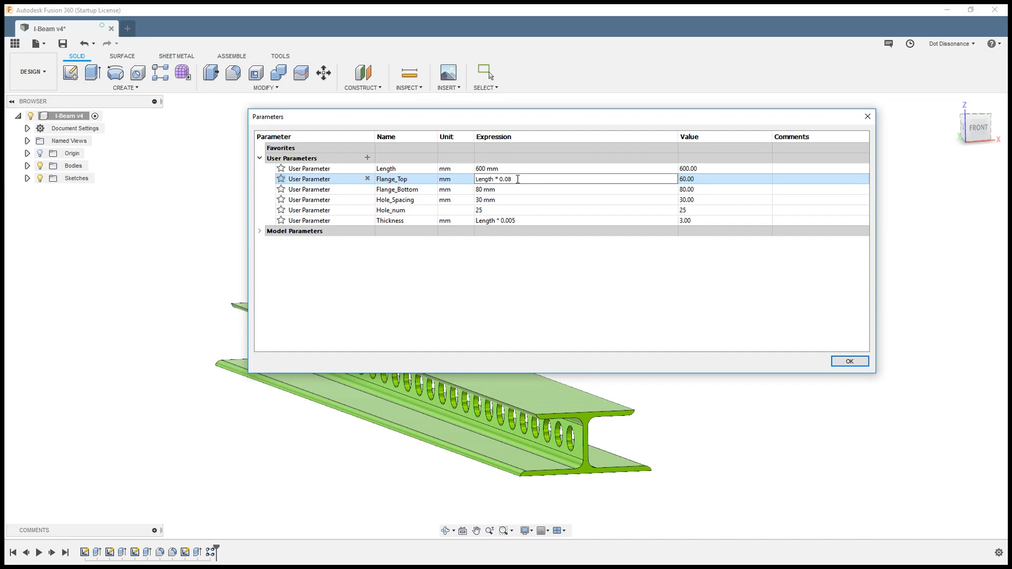
pyautogui.write('08')
pyautogui.press('Return')
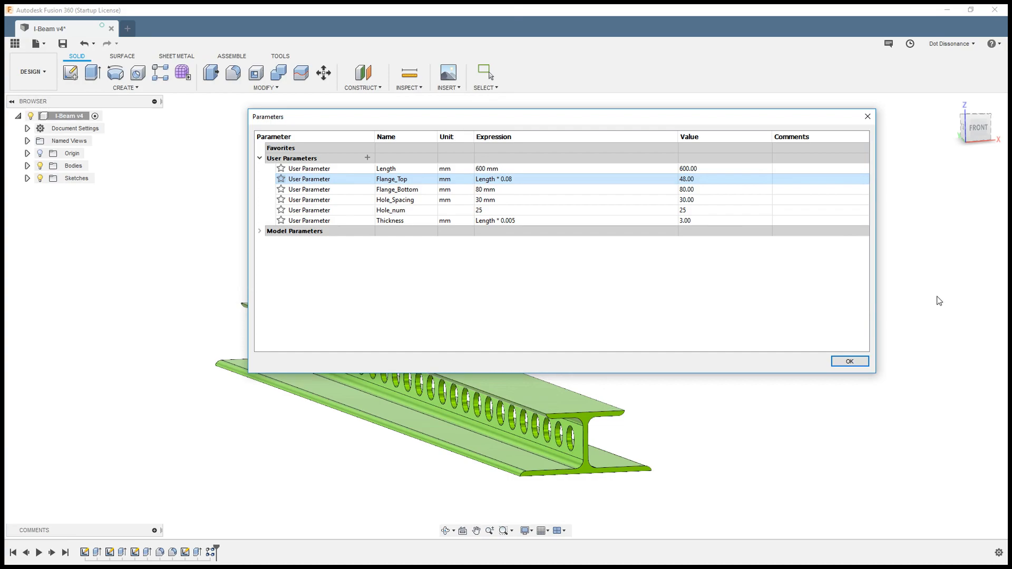
# Step: Set the Flange_Bottom user parameter's expression to Length * 0.09
pyautogui.click(489, 192)
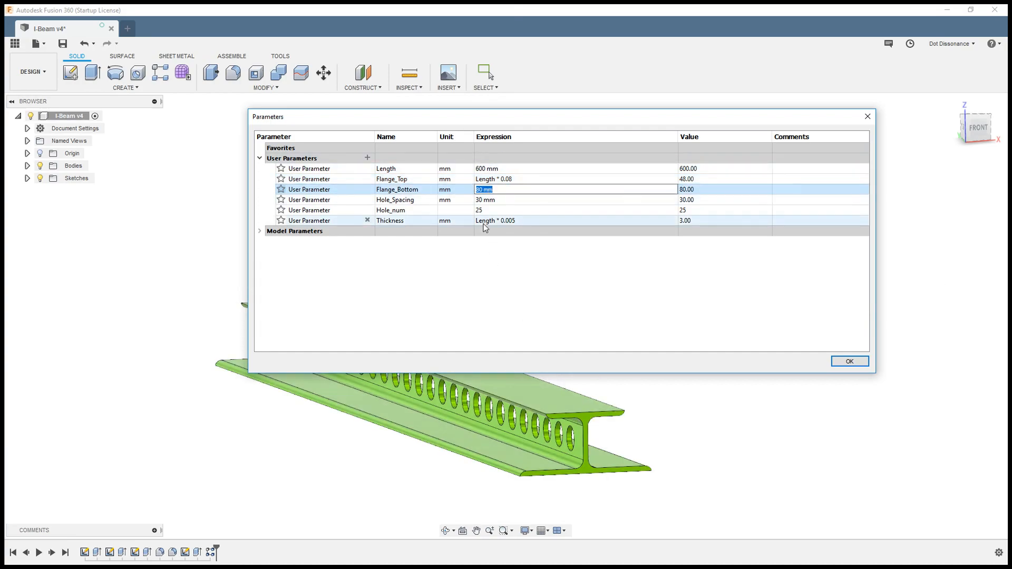
pyautogui.write('len')
pyautogui.click(477, 207)
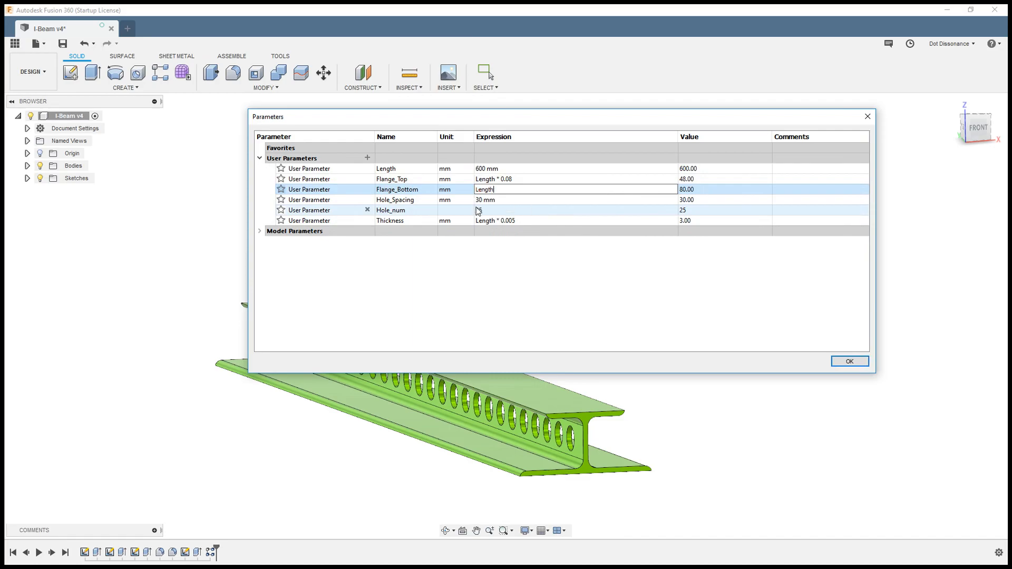
pyautogui.write('* .09')
pyautogui.press('Return')
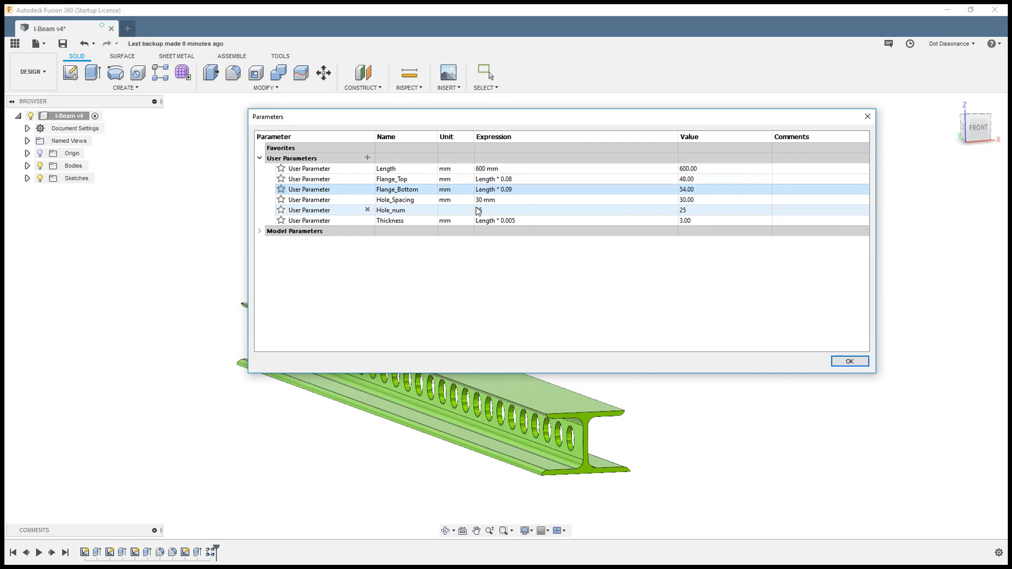
# Step: Change the multiplier in the Flange_Bottom expression to 0.1 and accept the parameters
pyautogui.click(513, 189)
pyautogui.click(512, 189)
pyautogui.write('1')
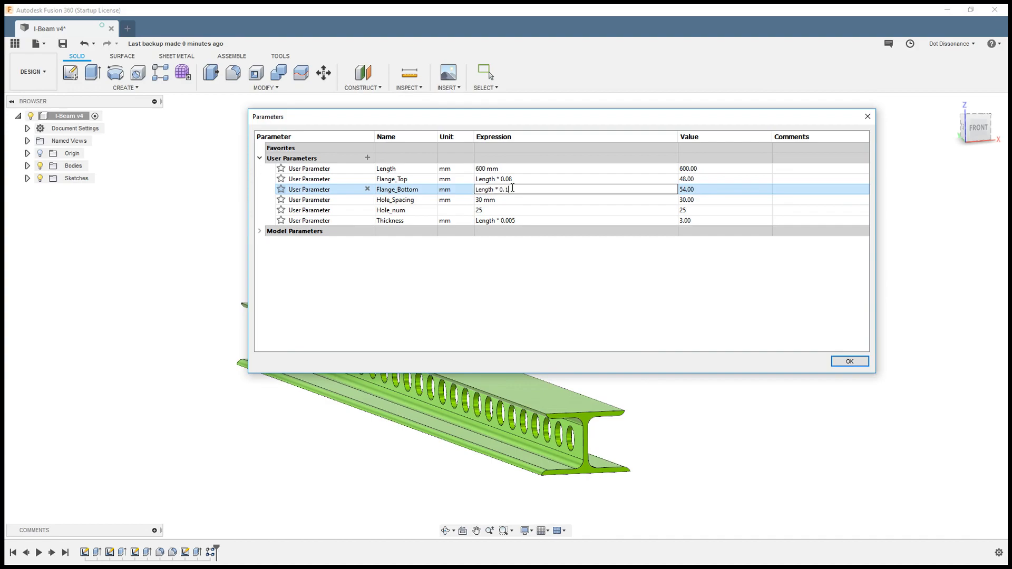
pyautogui.press('Return')
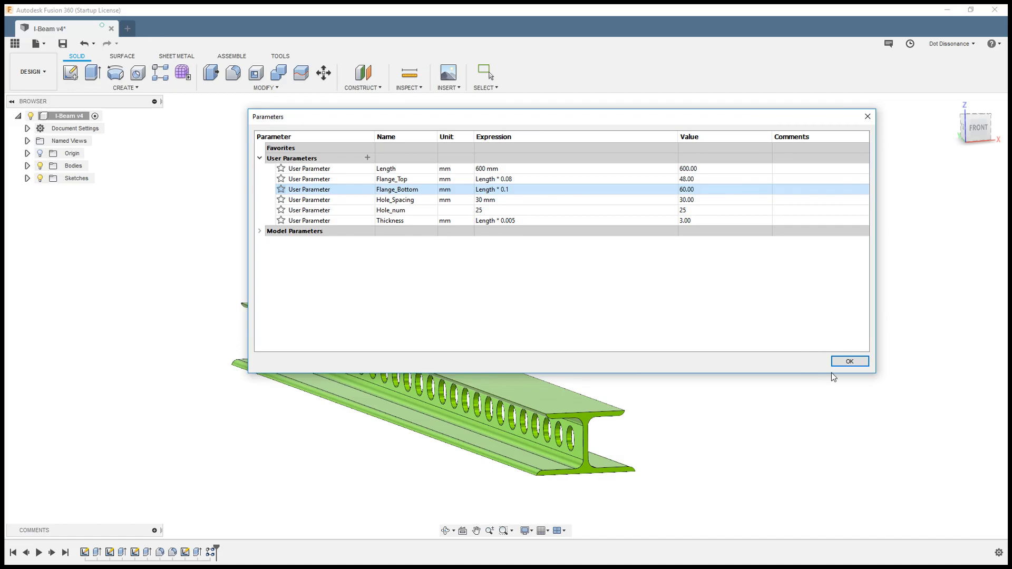
pyautogui.click(846, 362)
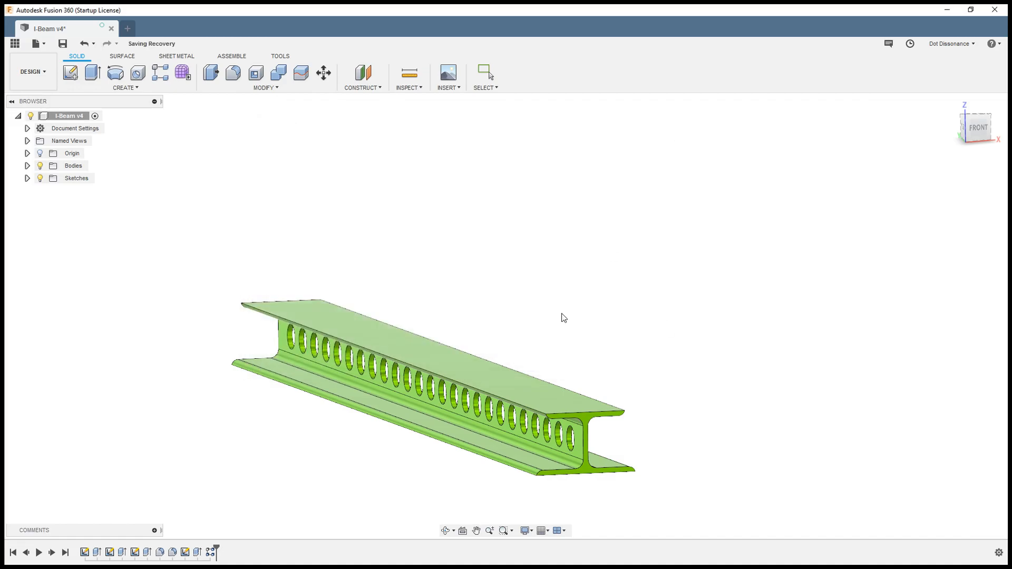
# Step: Inspect the beam's proportions, then set the Length user parameter to 800 mm with the beam in view
pyautogui.scroll(-5, 580, 309)
pyautogui.scroll(6, 549, 317)
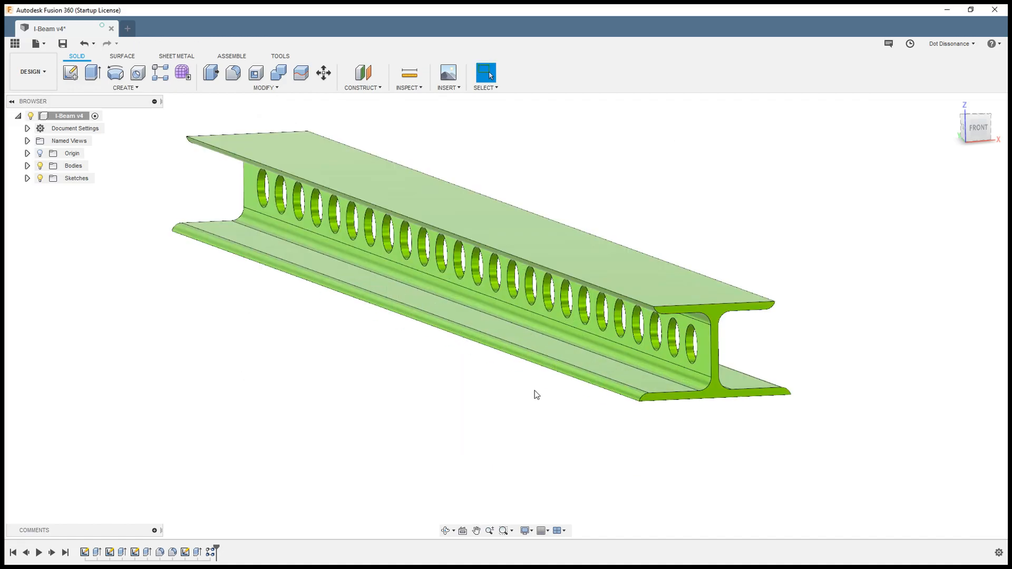
pyautogui.keyDown('shift'); pyautogui.moveTo(544, 395); pyautogui.dragTo(585, 385, button='middle'); pyautogui.keyUp('shift')
pyautogui.scroll(-3, 533, 409)
pyautogui.scroll(2, 534, 413)
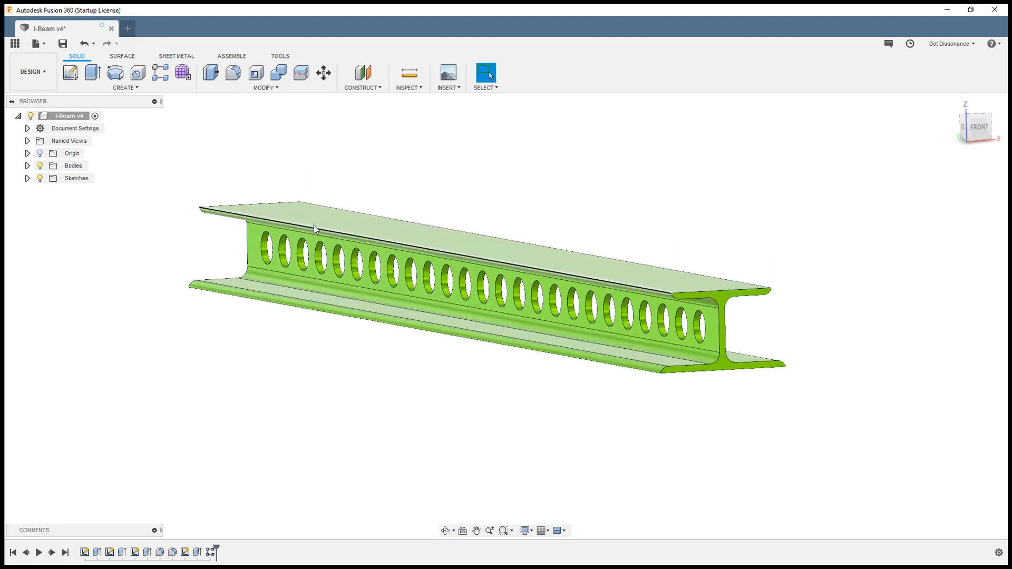
pyautogui.click(269, 87)
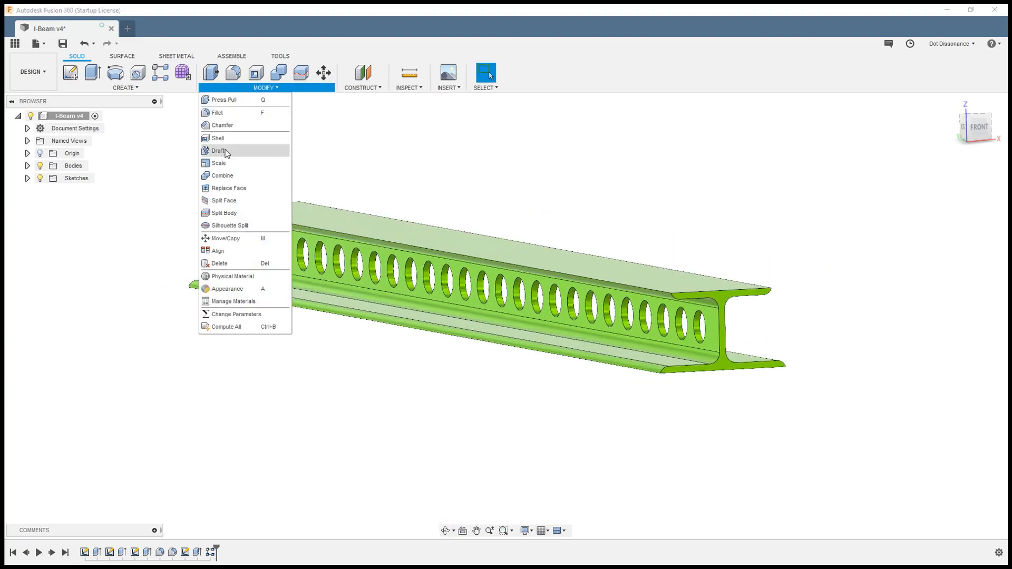
pyautogui.click(237, 314)
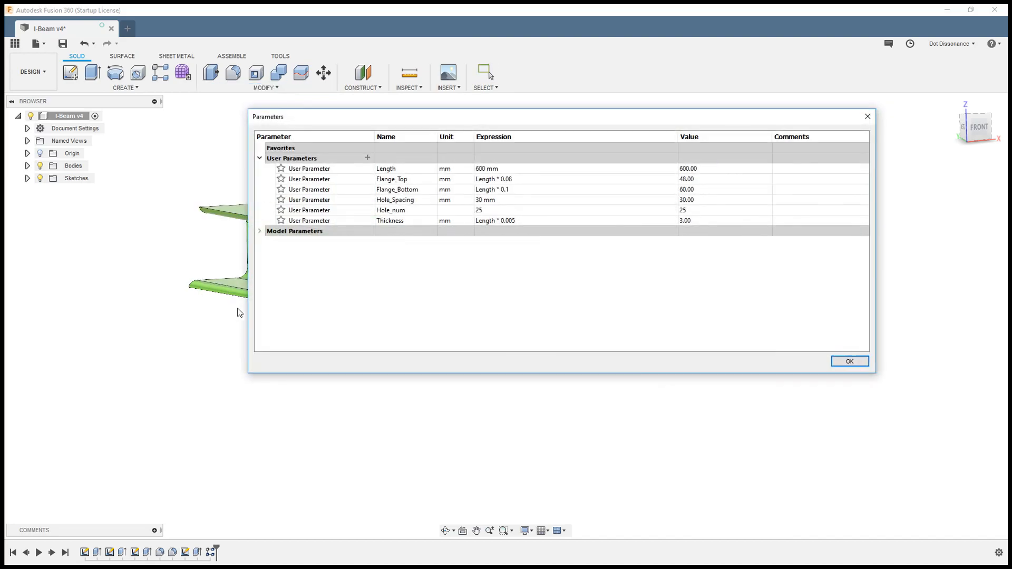
pyautogui.moveTo(181, 191); pyautogui.dragTo(160, 321, button='middle')
pyautogui.click(500, 169)
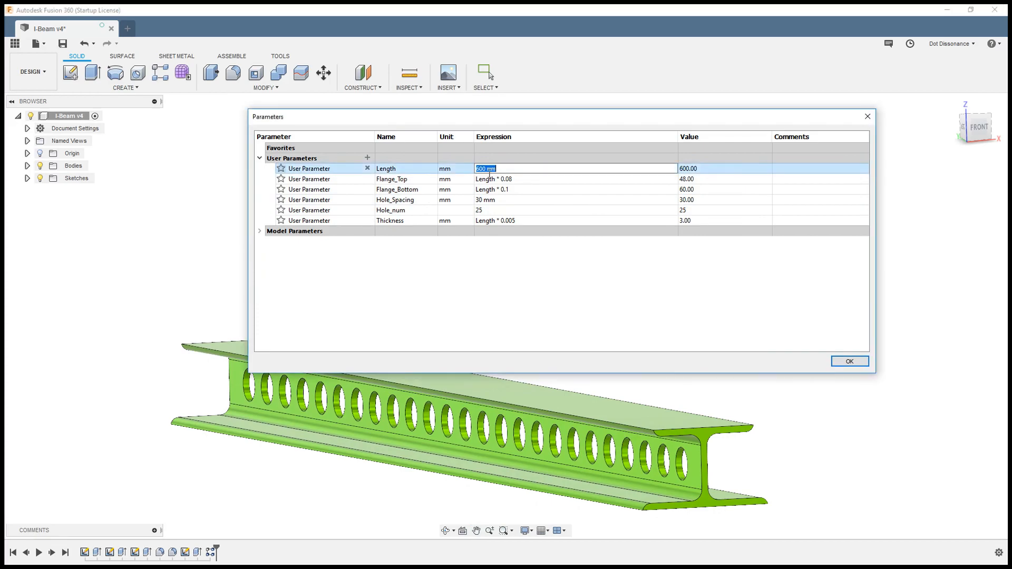
pyautogui.write('800')
pyautogui.press('Return')
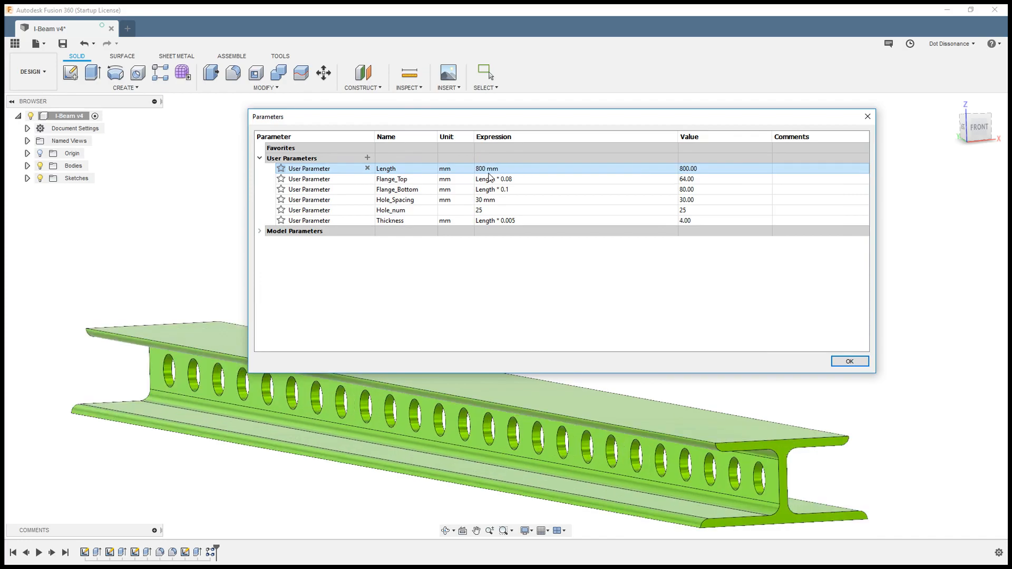
# Step: Set the Length user parameter to 100 mm to test how the beam scales down
pyautogui.click(495, 168)
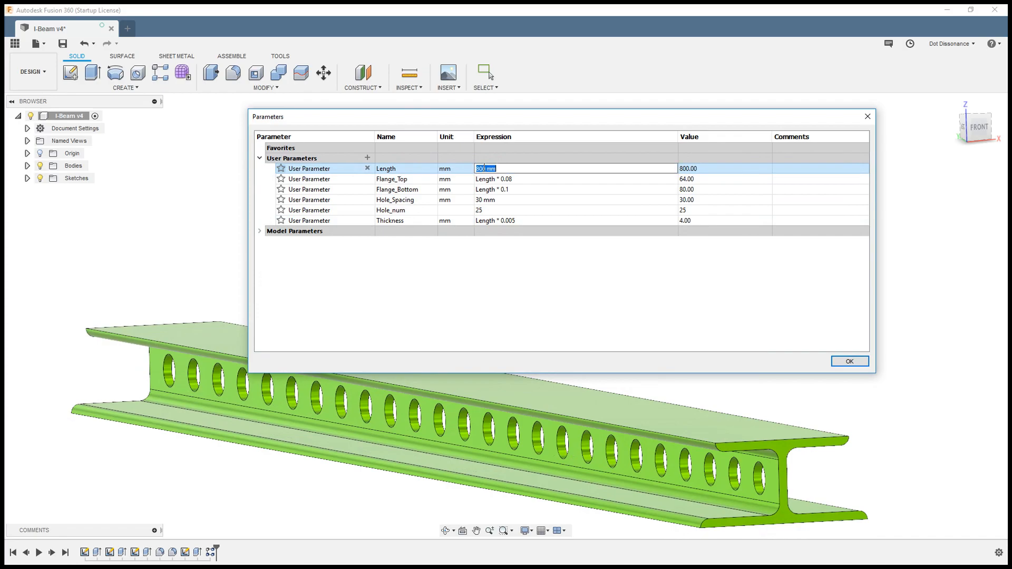
pyautogui.write('10')
pyautogui.press('Return')
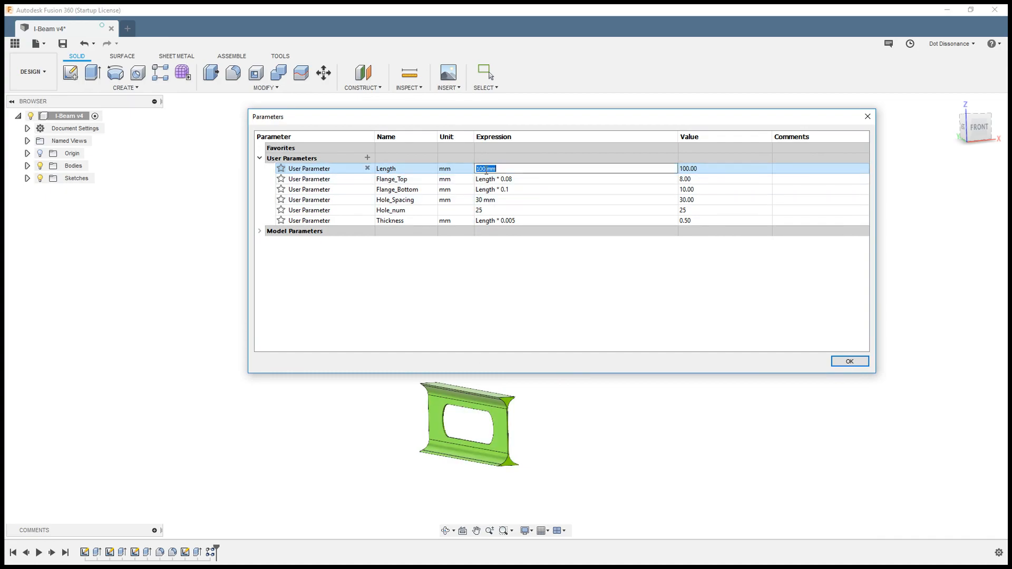
# Step: Set the Length user parameter to 1000 mm and look at the enlarged beam
pyautogui.click(492, 168)
pyautogui.write('1000')
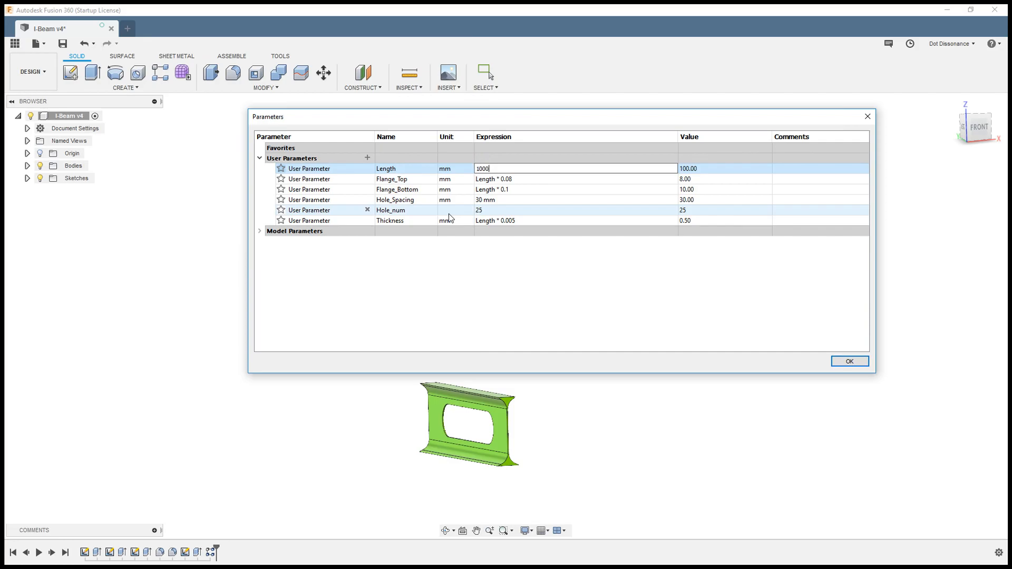
pyautogui.press('Return')
pyautogui.moveTo(933, 363); pyautogui.dragTo(921, 300, button='middle')
# Step: Set the Length user parameter to 500 mm and accept the parameters
pyautogui.click(489, 169)
pyautogui.write('500')
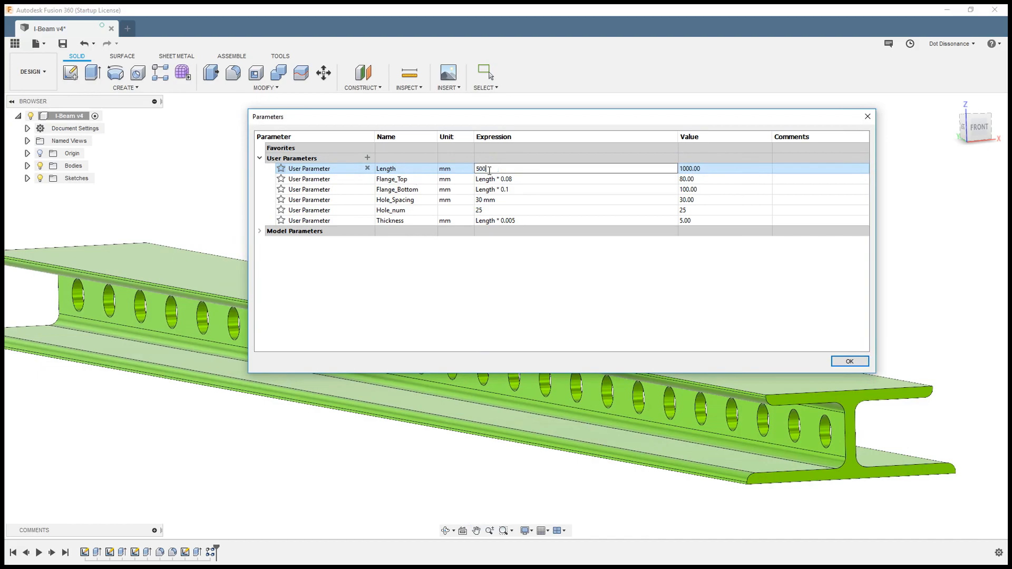
pyautogui.press('Return')
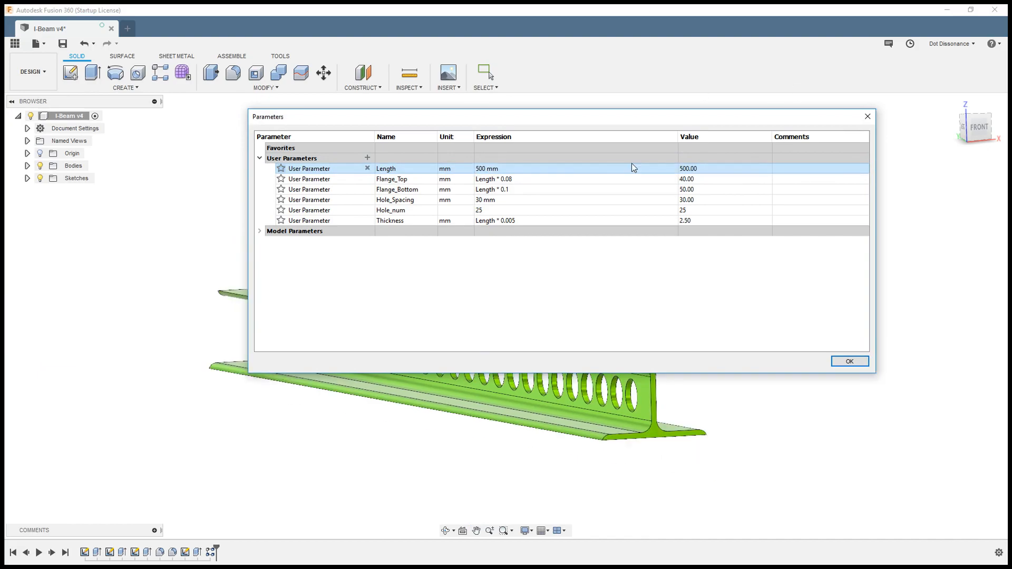
pyautogui.click(849, 361)
# Step: Examine the resized beam's flanges, web and row of holes from several angles and distances
pyautogui.keyDown('shift'); pyautogui.moveTo(635, 296); pyautogui.dragTo(742, 218, button='middle'); pyautogui.keyUp('shift')
pyautogui.keyDown('shift'); pyautogui.moveTo(600, 250); pyautogui.dragTo(294, 370, button='middle'); pyautogui.keyUp('shift')
pyautogui.scroll(3, 423, 378)
pyautogui.scroll(2, 438, 362)
pyautogui.keyDown('shift'); pyautogui.moveTo(438, 359); pyautogui.dragTo(757, 344, button='middle'); pyautogui.keyUp('shift')
pyautogui.scroll(-5, 456, 405)
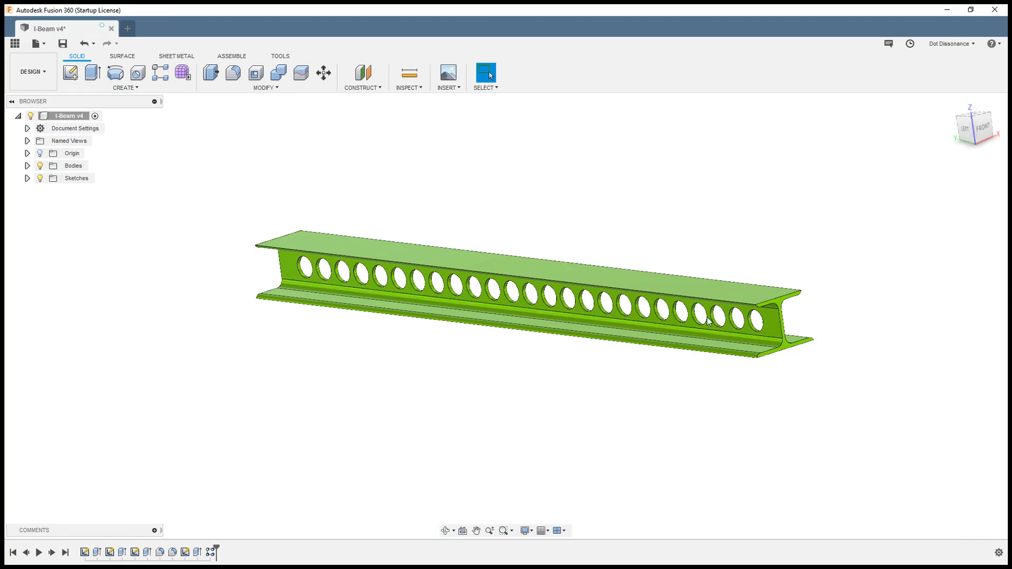
pyautogui.keyDown('shift'); pyautogui.moveTo(367, 371); pyautogui.dragTo(371, 330, button='middle'); pyautogui.keyUp('shift')
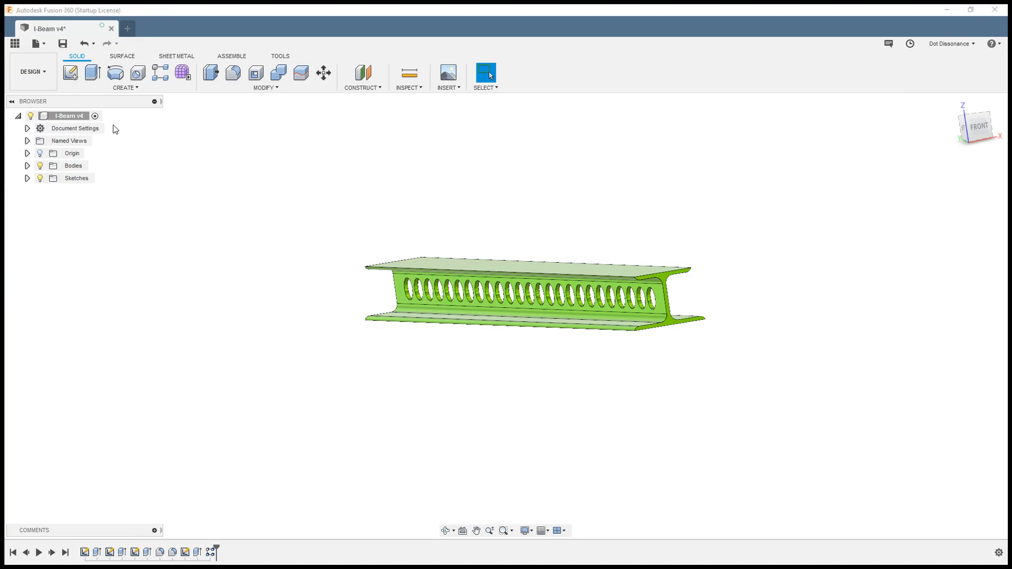
pyautogui.keyDown('shift'); pyautogui.moveTo(445, 247); pyautogui.dragTo(552, 195, button='middle'); pyautogui.keyUp('shift')
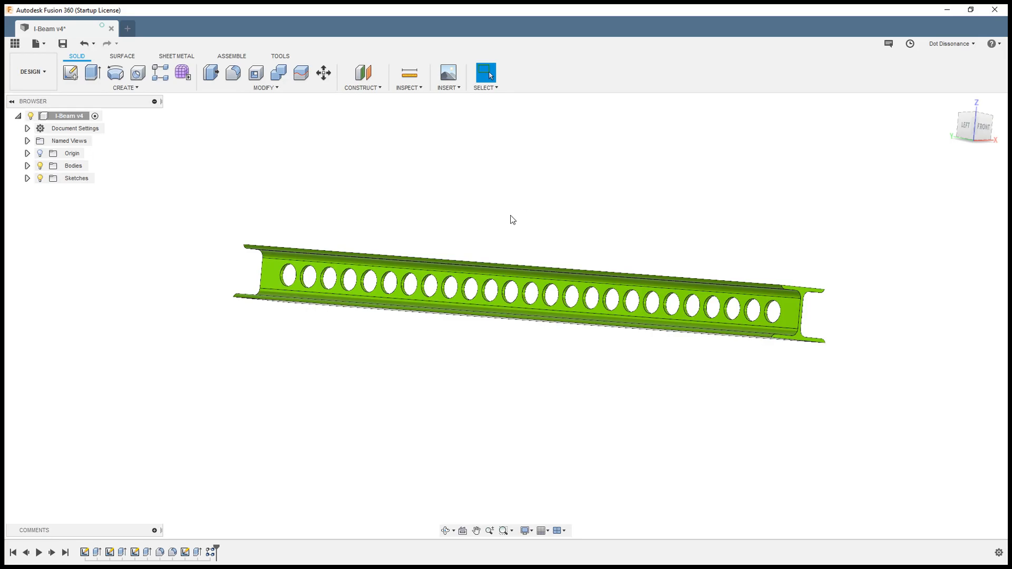
pyautogui.scroll(3, 413, 332)
pyautogui.scroll(-2, 413, 332)
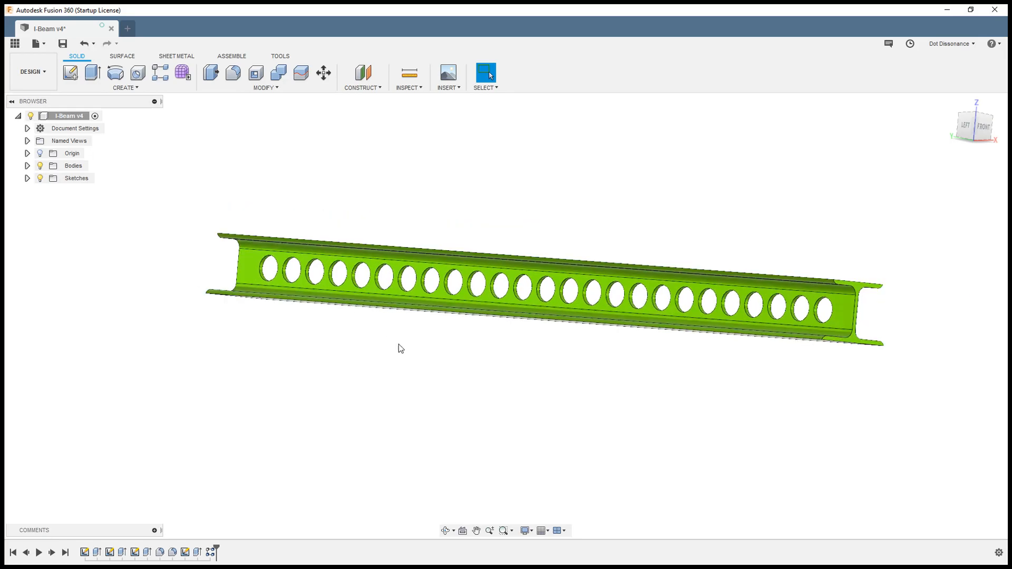
pyautogui.scroll(5, 517, 237)
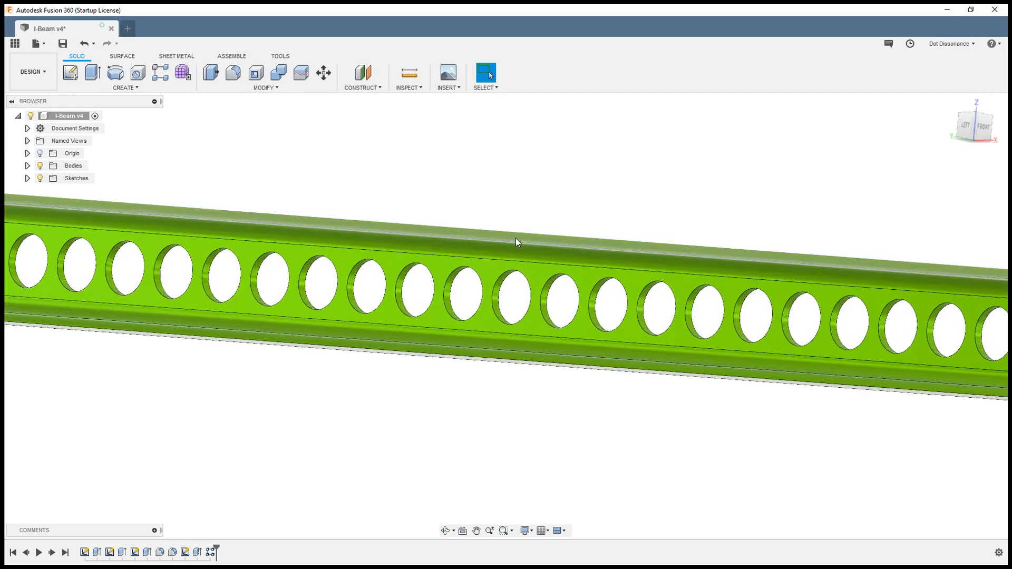
pyautogui.scroll(-2, 517, 305)
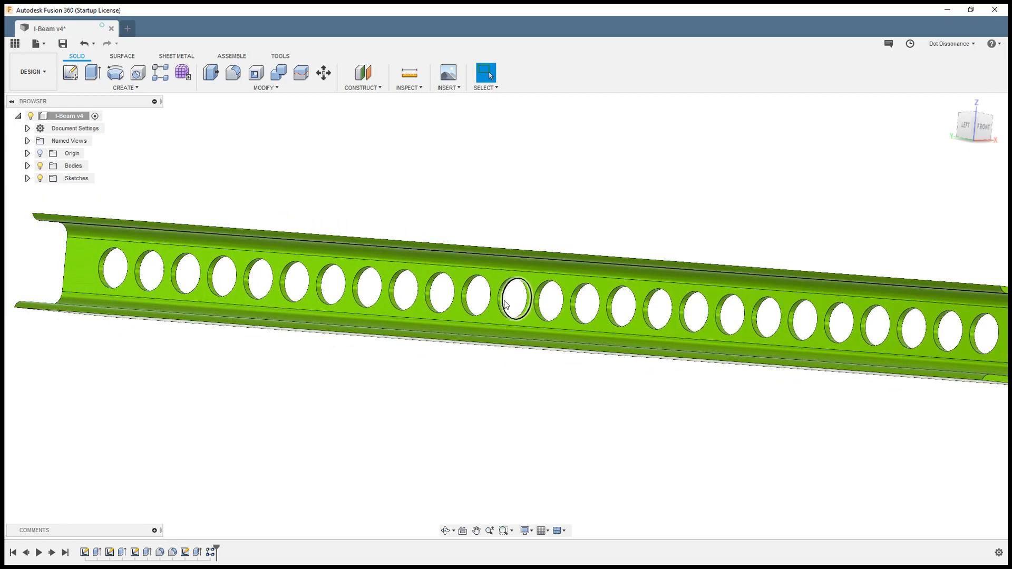
pyautogui.scroll(-3, 498, 311)
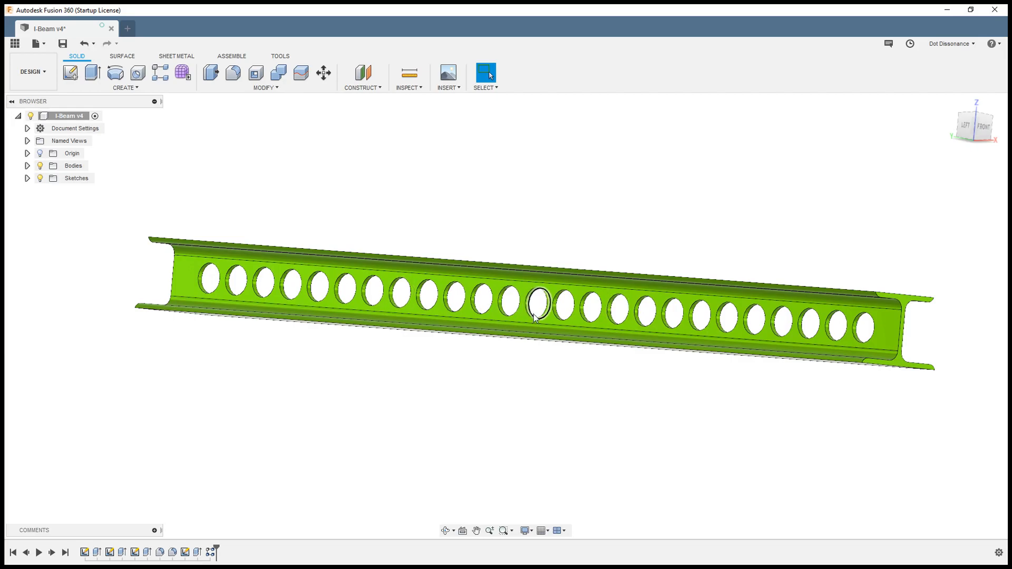
pyautogui.rightClick(198, 553)
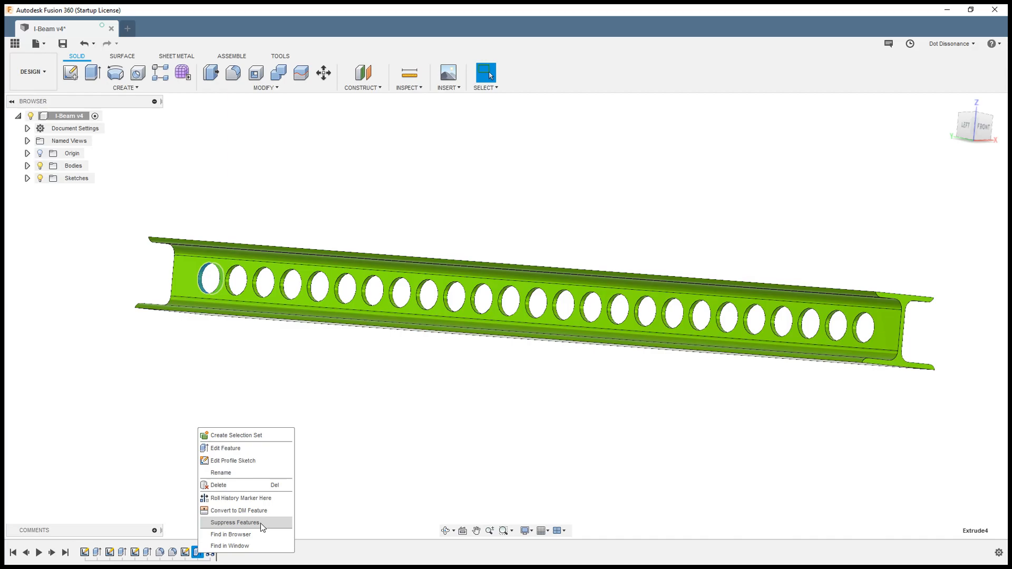
pyautogui.click(433, 426)
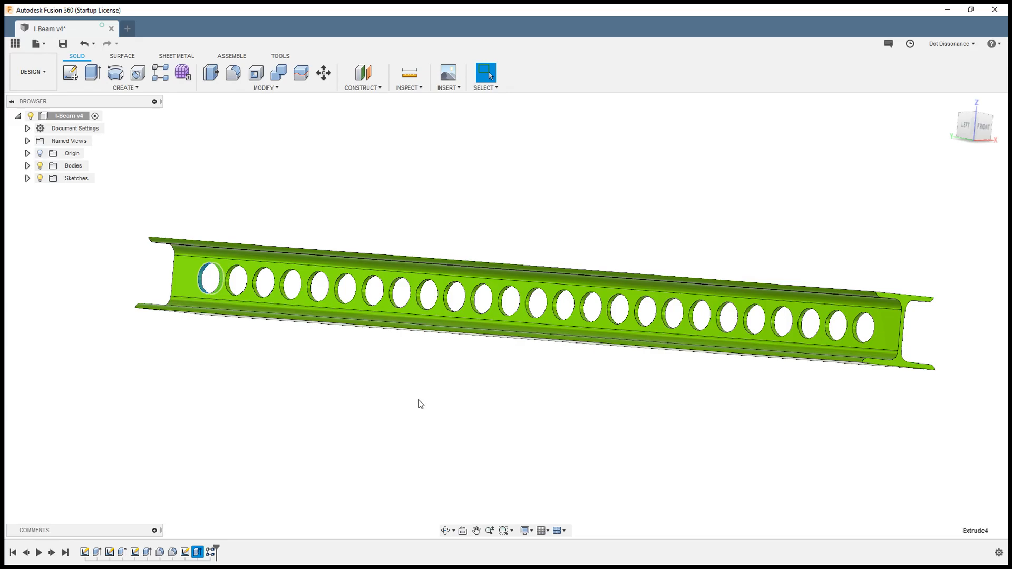
pyautogui.keyDown('shift'); pyautogui.moveTo(372, 290); pyautogui.dragTo(305, 302, button='middle'); pyautogui.keyUp('shift')
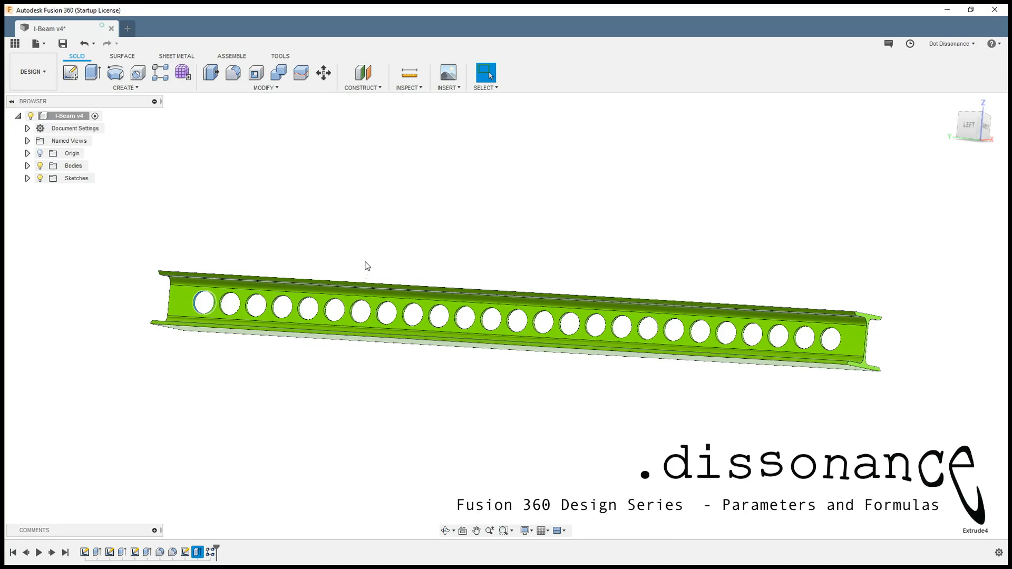
pyautogui.moveTo(537, 245)
pyautogui.keyDown('shift'); pyautogui.mouseDown(button='middle')
pyautogui.moveTo(530, 230)
pyautogui.moveTo(537, 241)
pyautogui.mouseUp(button='middle'); pyautogui.keyUp('shift')
pyautogui.scroll(3, 452, 368)
pyautogui.scroll(-2, 471, 383)
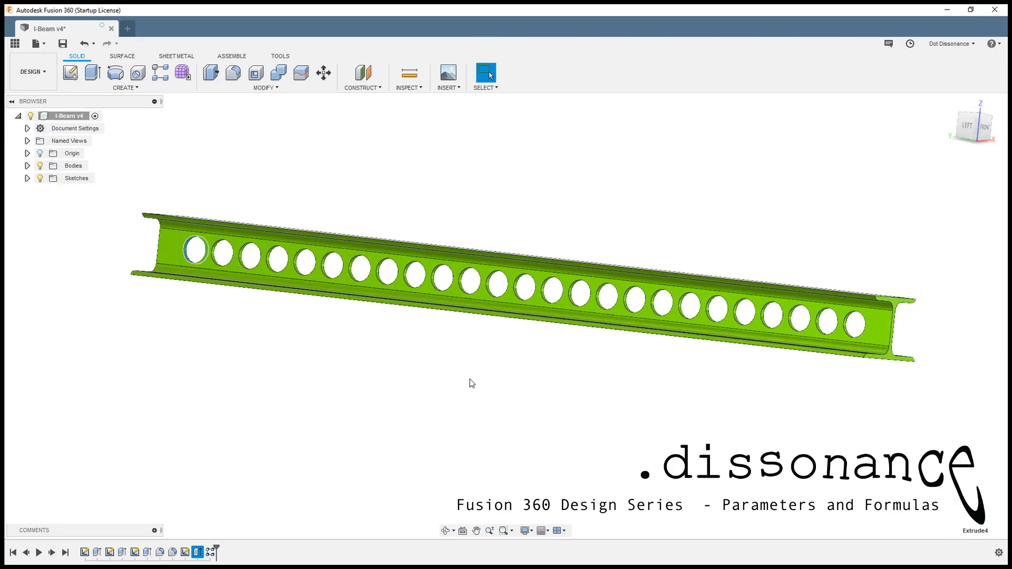